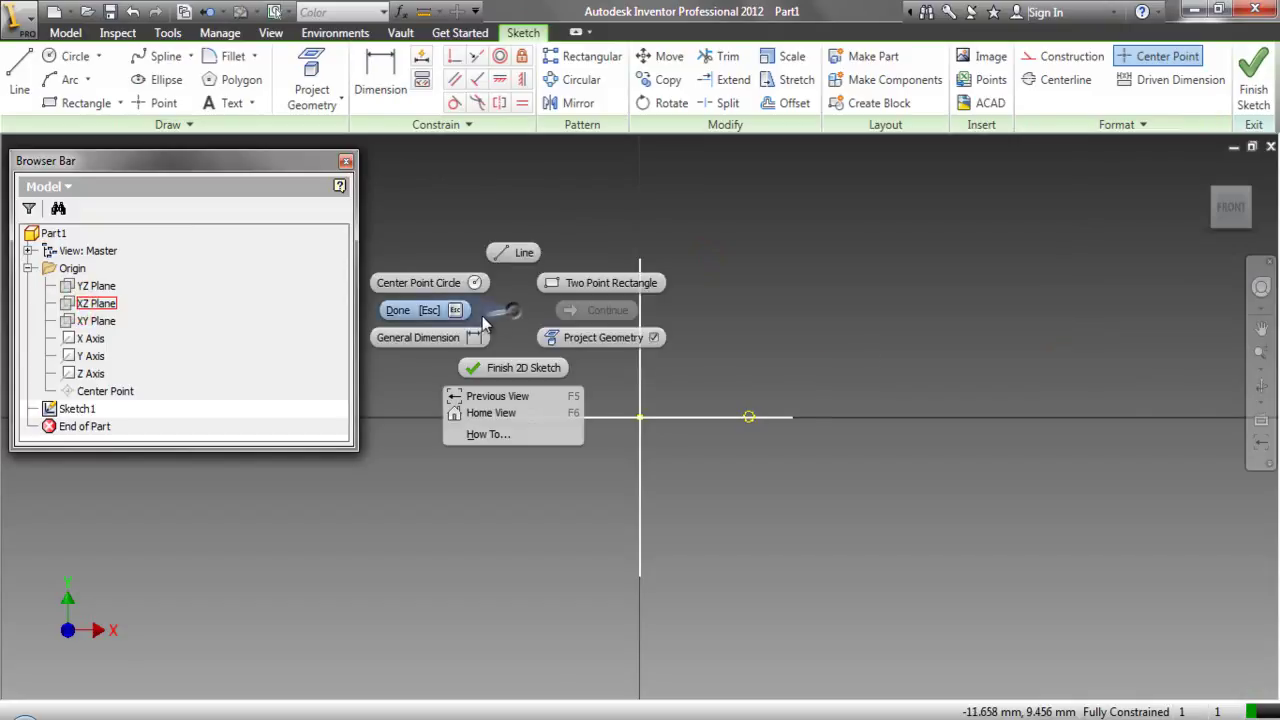
Convert the projected horizontal and vertical axes in the sketch to construction lines.
left_click_drag(407, 209, 897, 603)
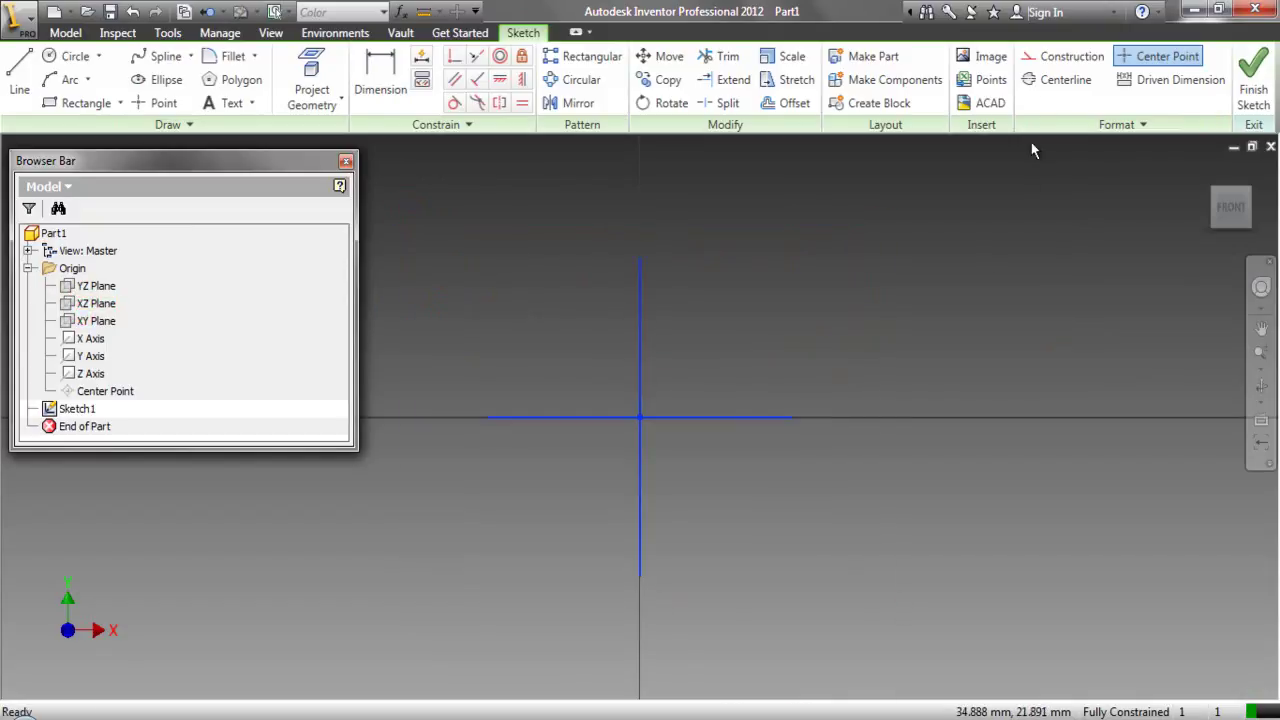
left_click(825, 272)
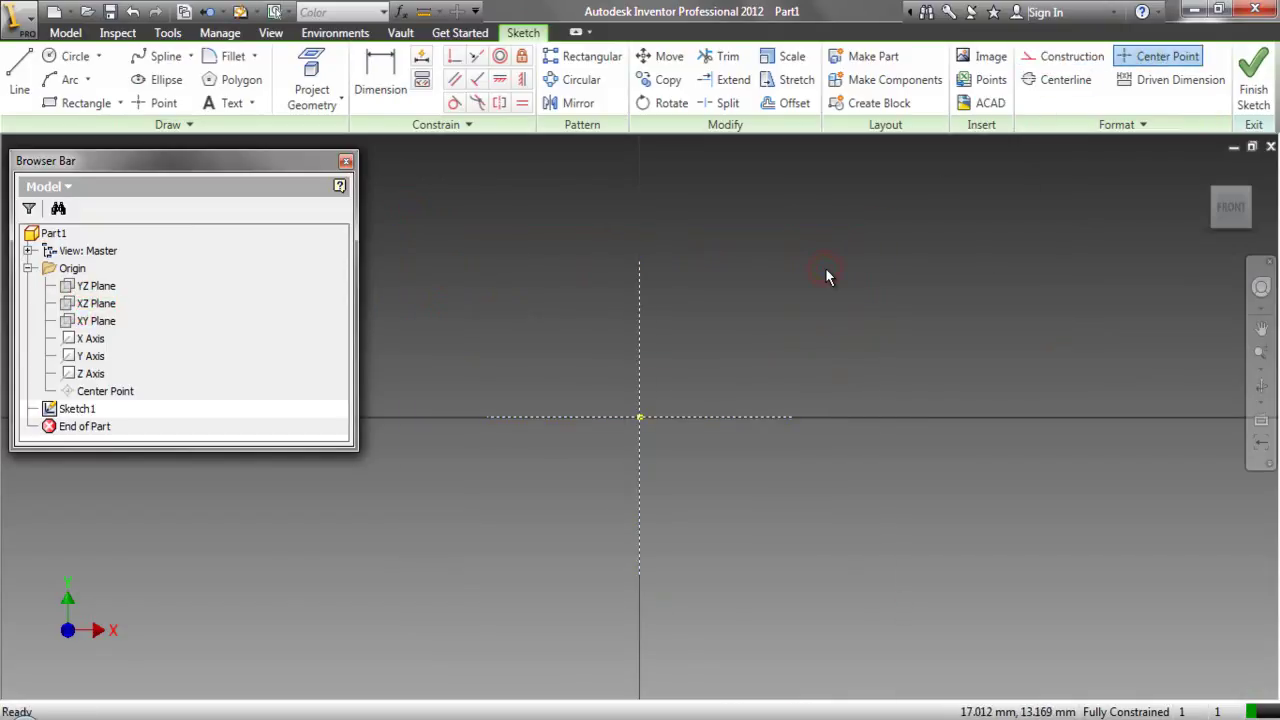
Draw a 10 mm diameter circle centred on the sketch origin.
right_click(477, 208)
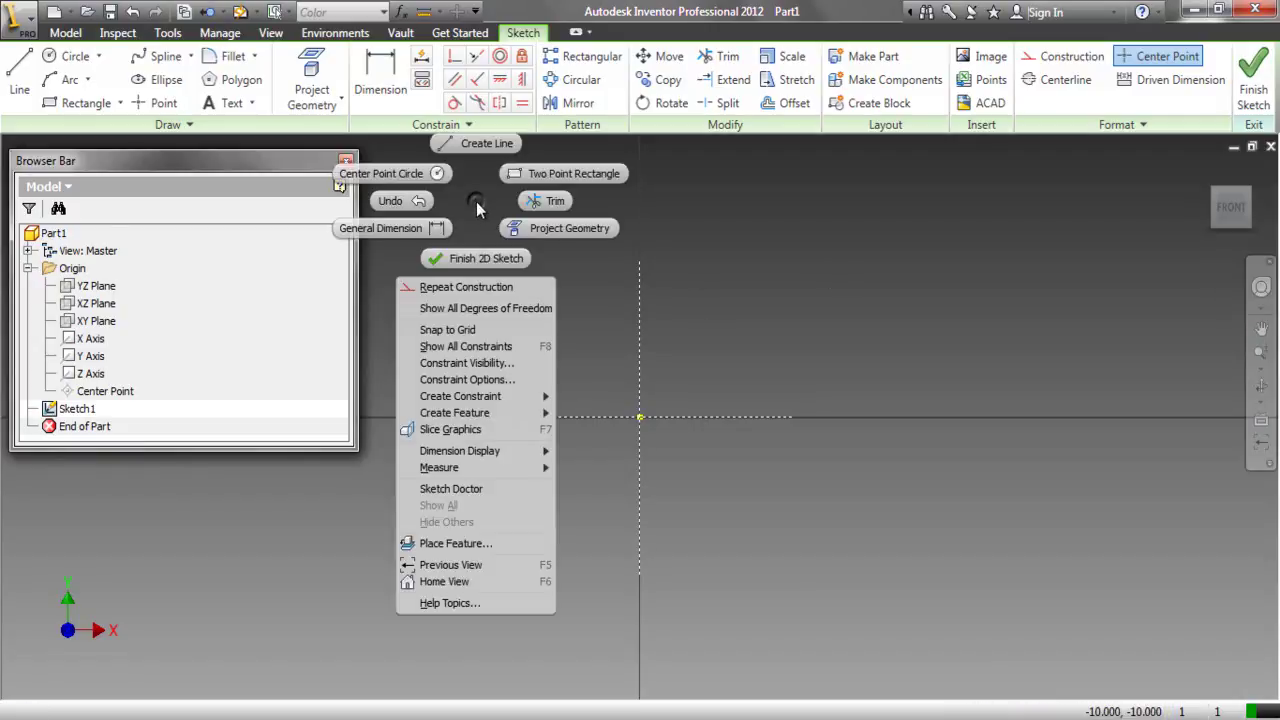
left_click(428, 173)
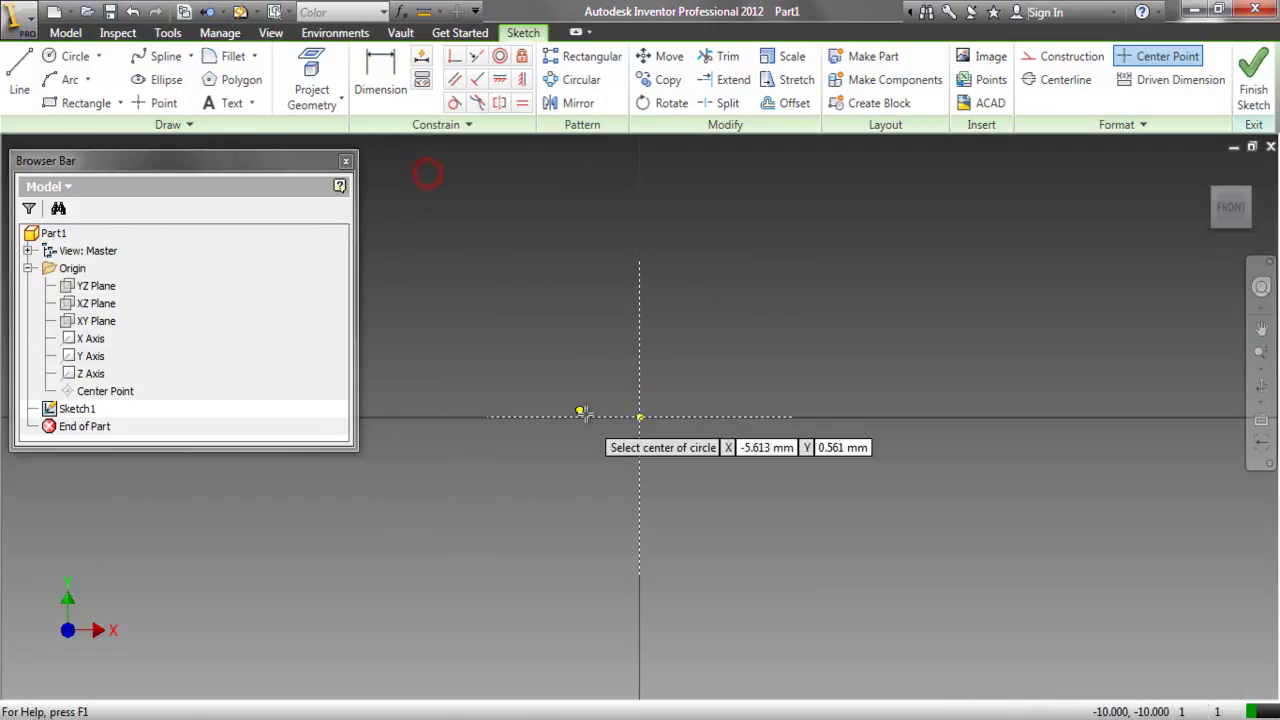
left_click(640, 416)
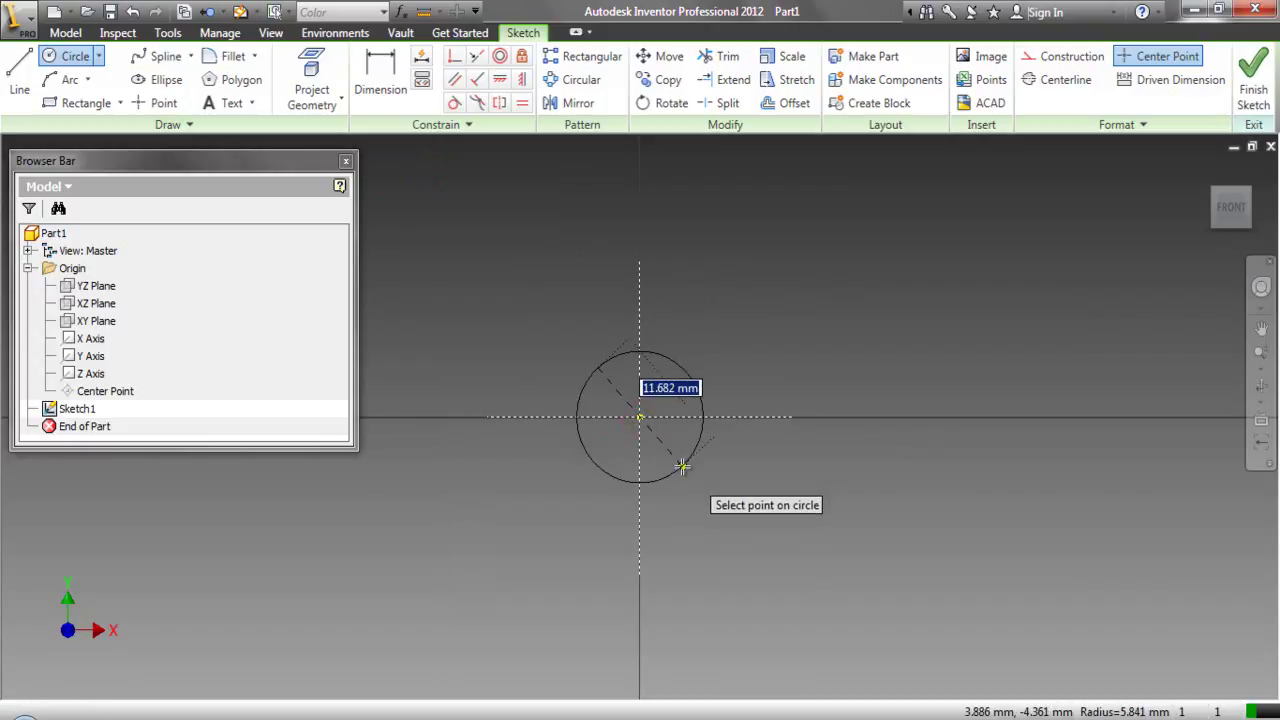
type("10")
key("Return")
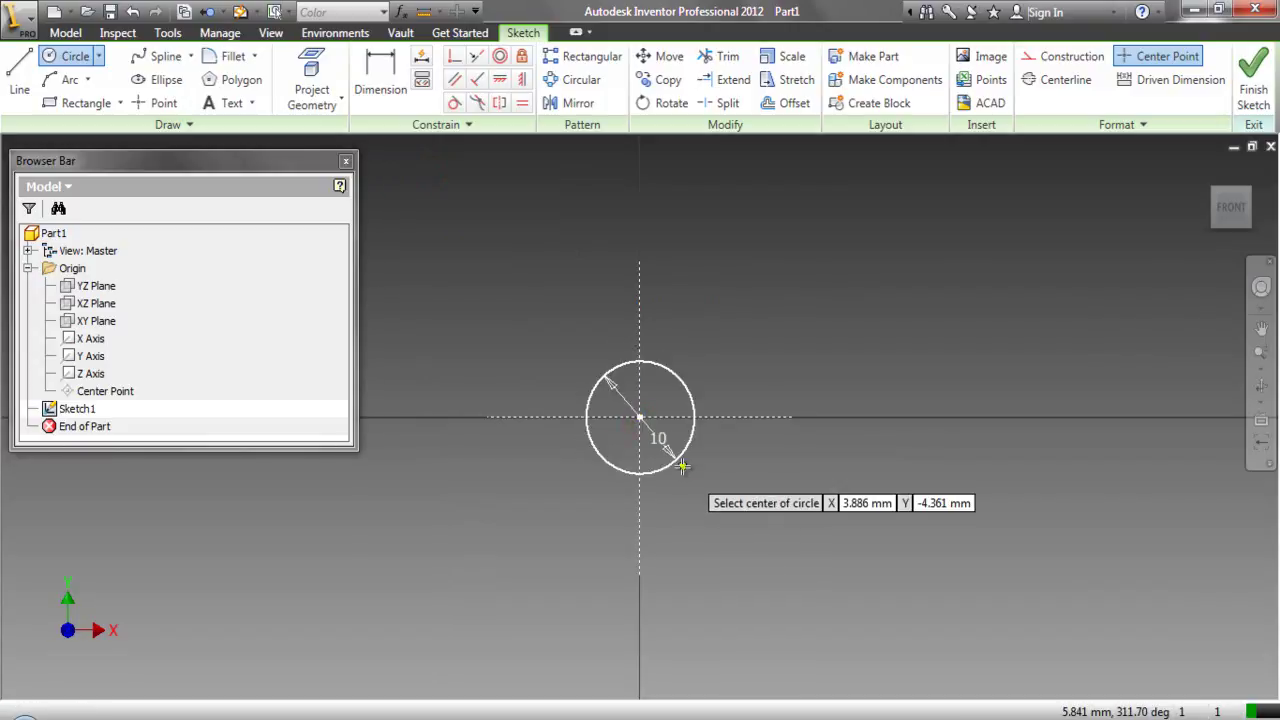
Draw a line about 53 mm long from the origin, sloping down and to the left.
right_click(758, 325)
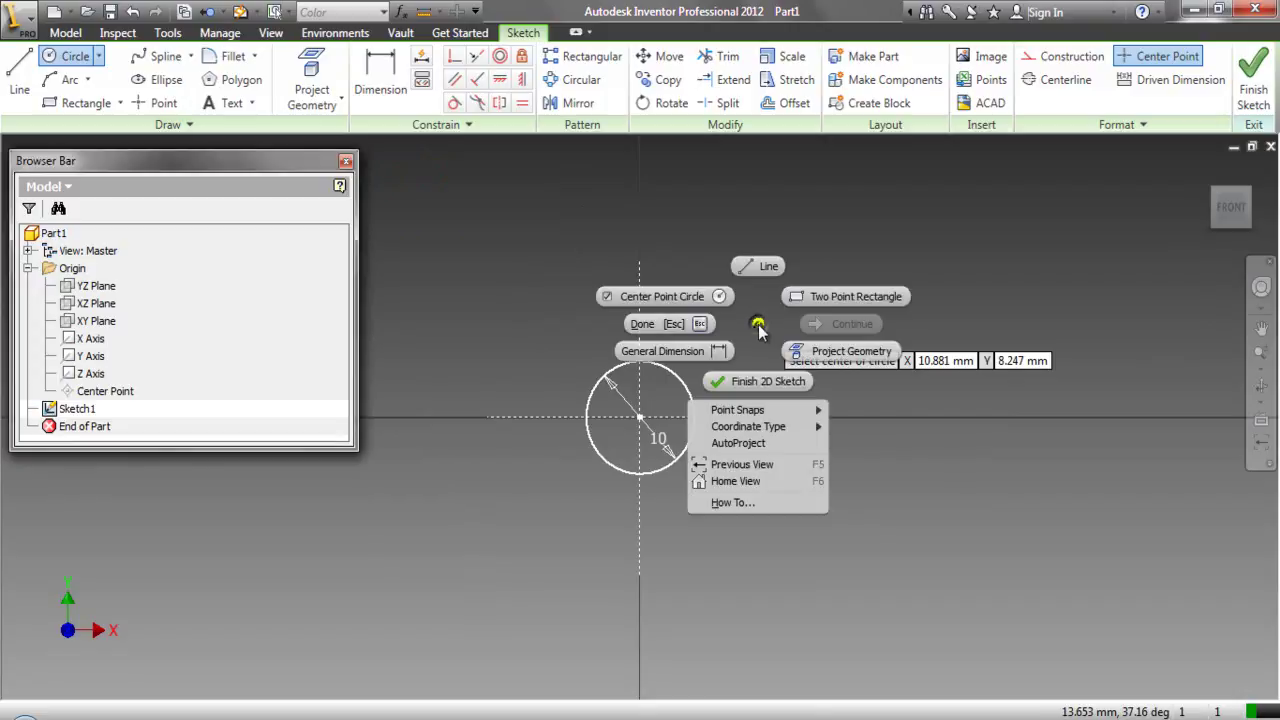
left_click(757, 266)
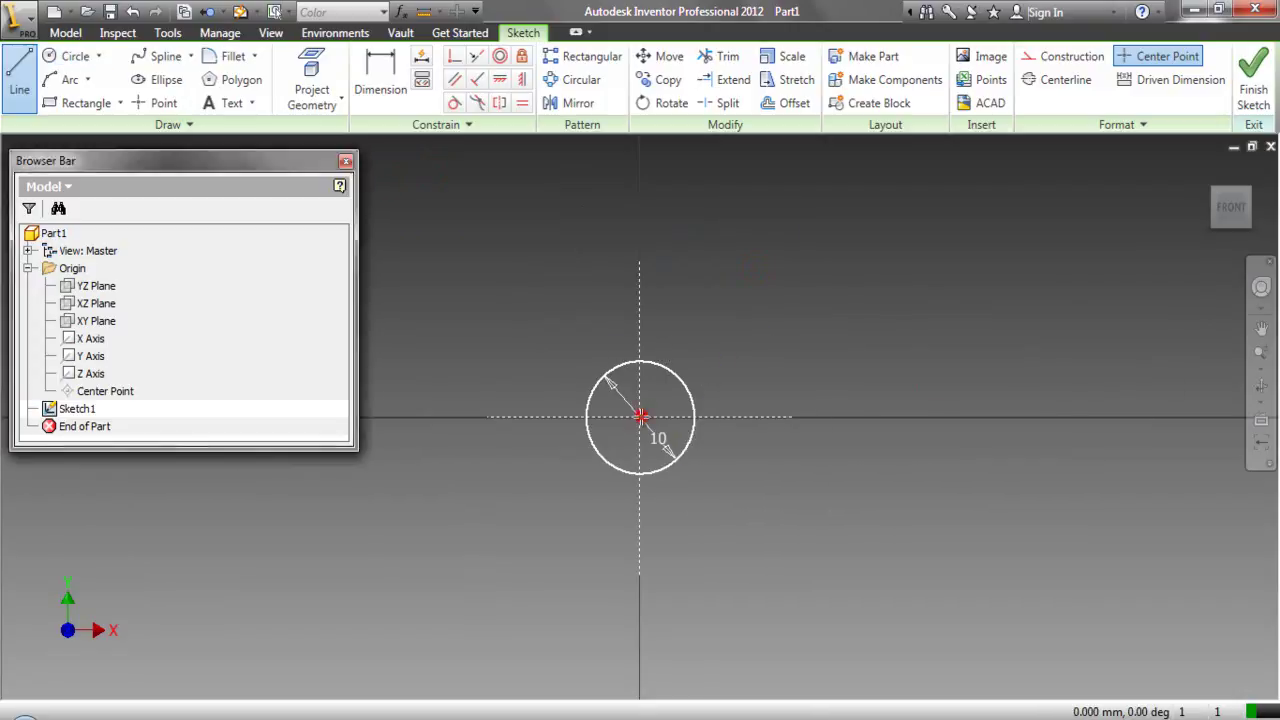
left_click(640, 416)
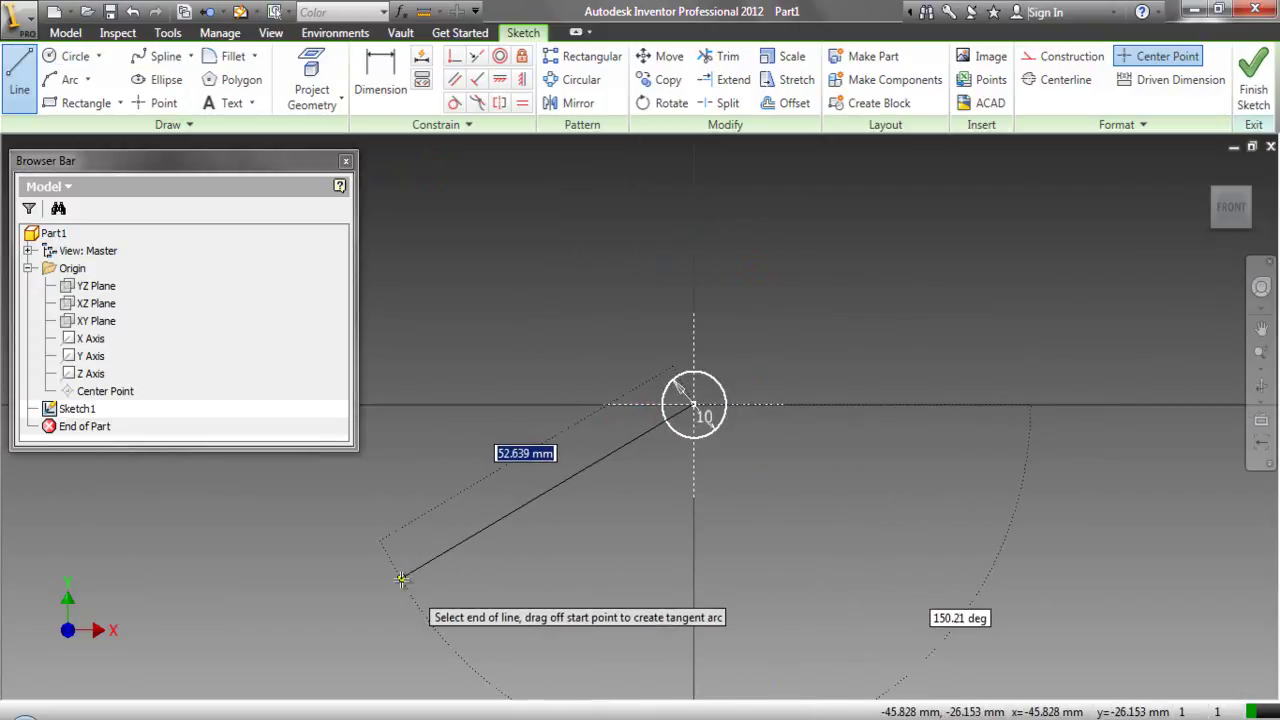
left_click(403, 587)
scroll(505, 490, "up", 3)
Dimension the angle between the sloping line and the vertical construction axis as 60 degrees.
right_click(503, 306)
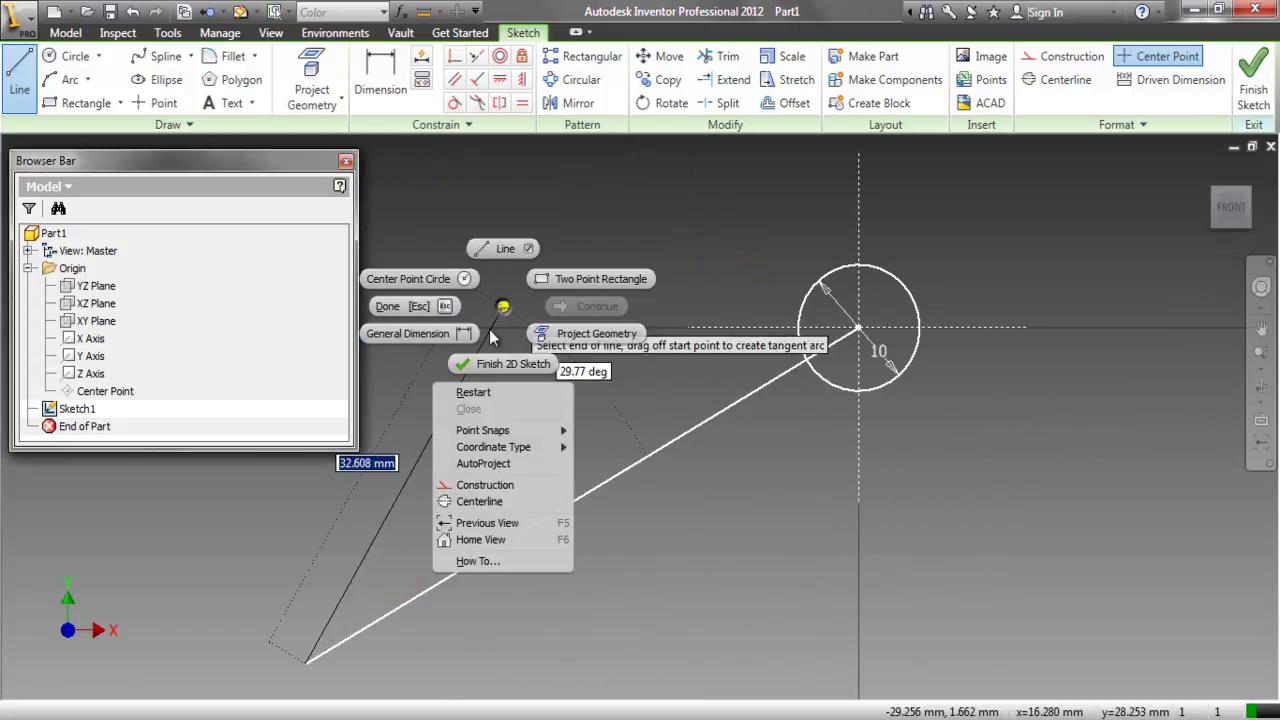
left_click(431, 334)
left_click(710, 415)
left_click(858, 440)
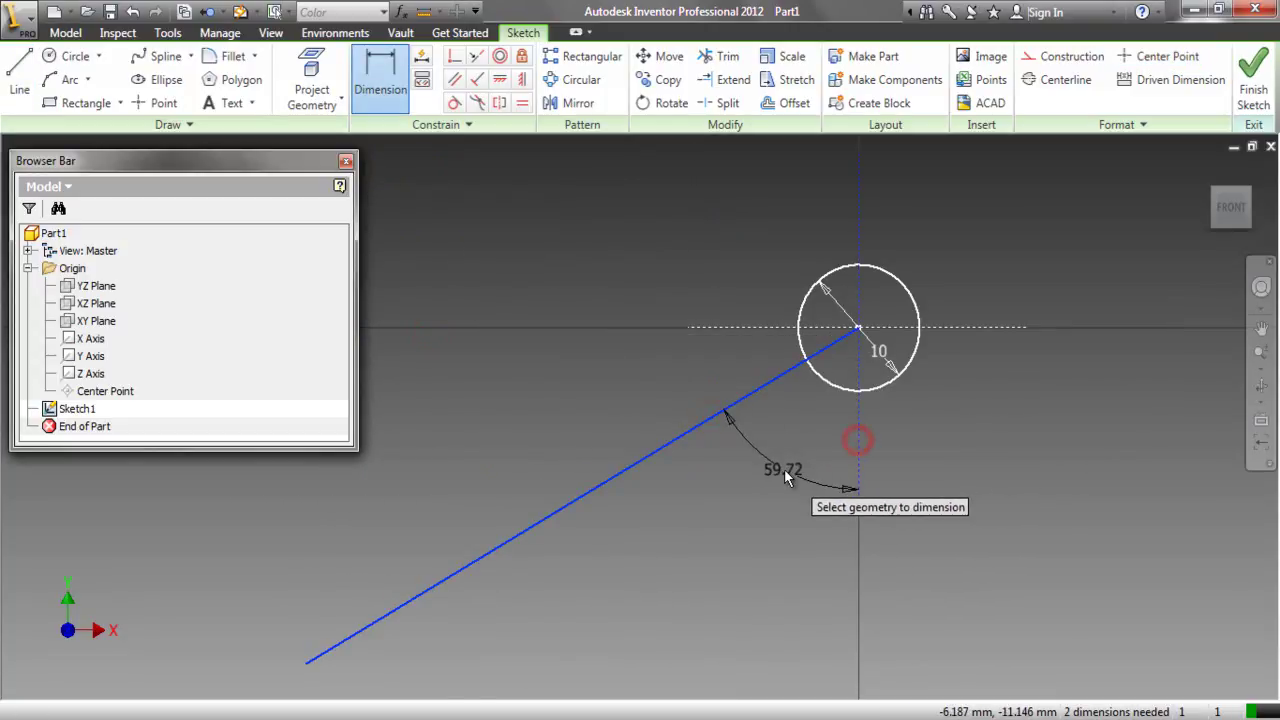
left_click(784, 469)
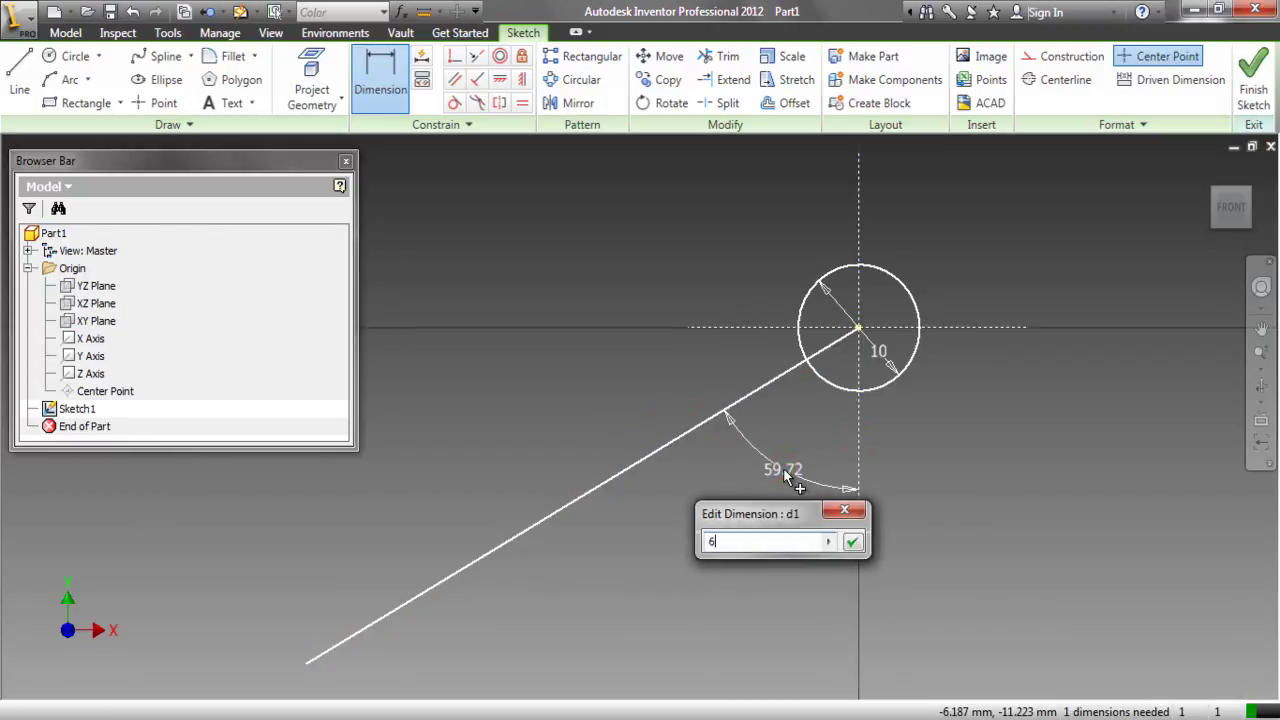
key("Return")
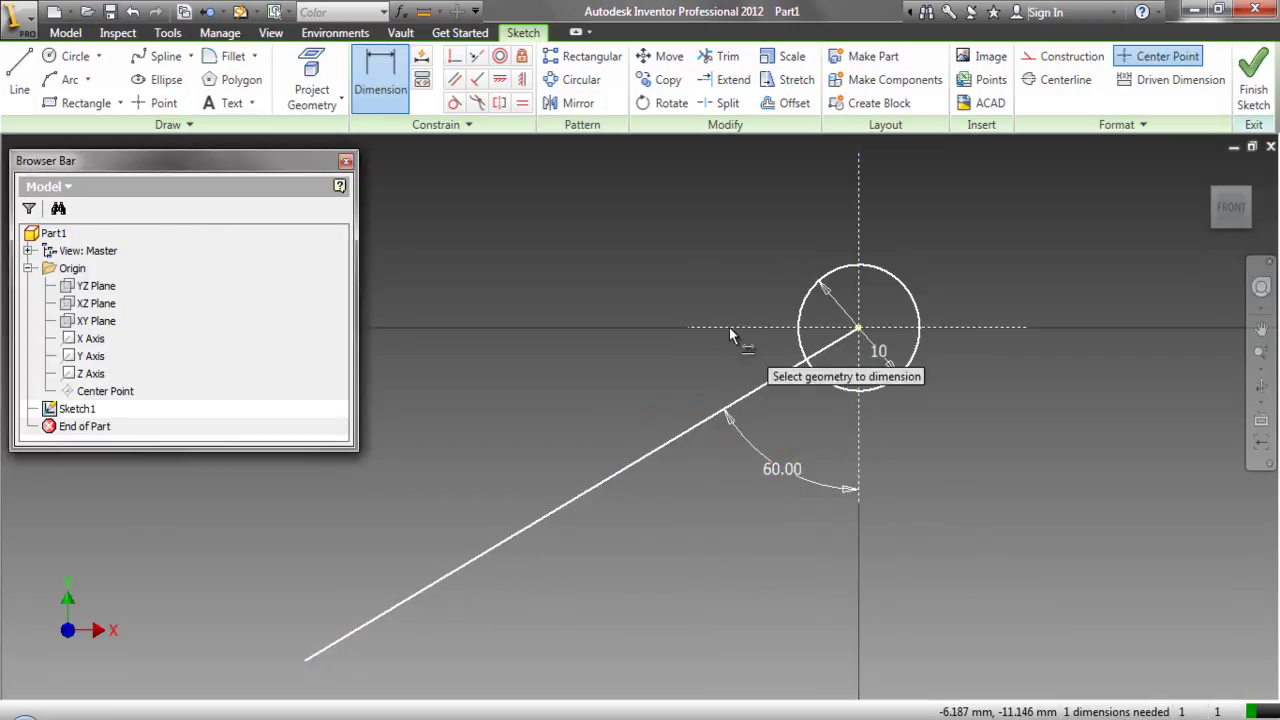
right_click(668, 241)
left_click(583, 243)
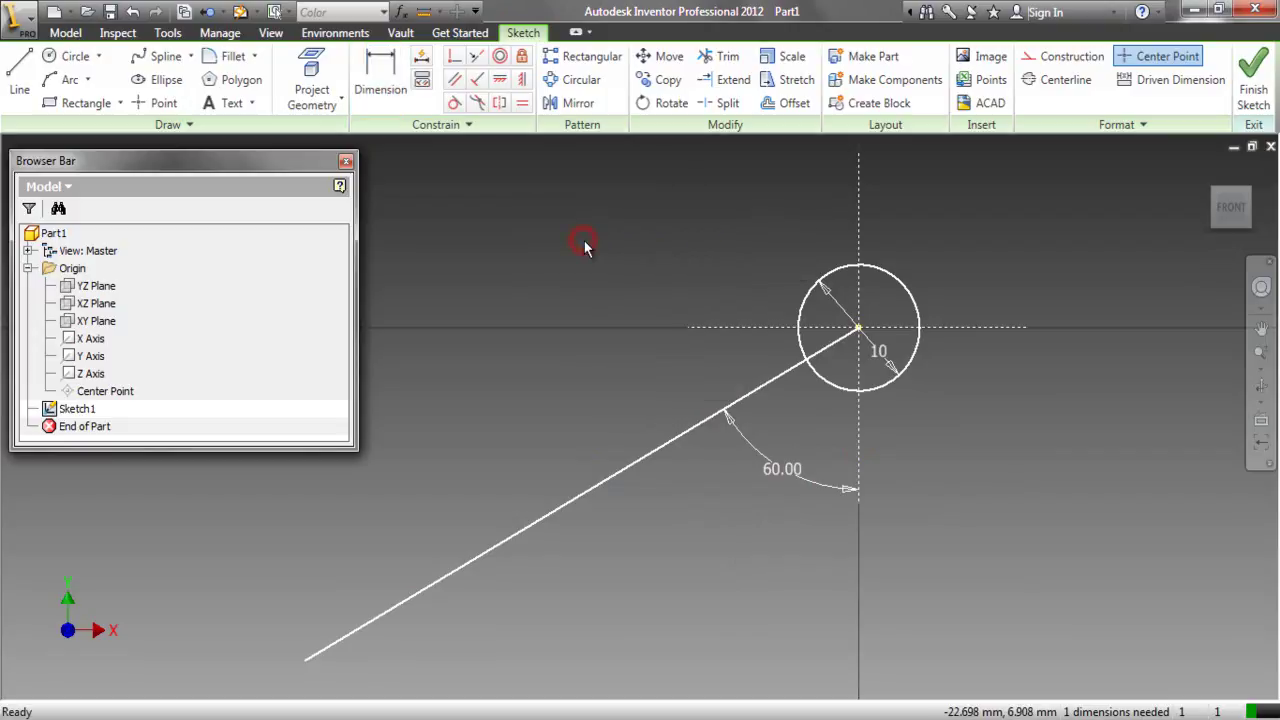
Draw a 38 mm diameter circle centred on the sloping line, near its middle.
left_click(72, 57)
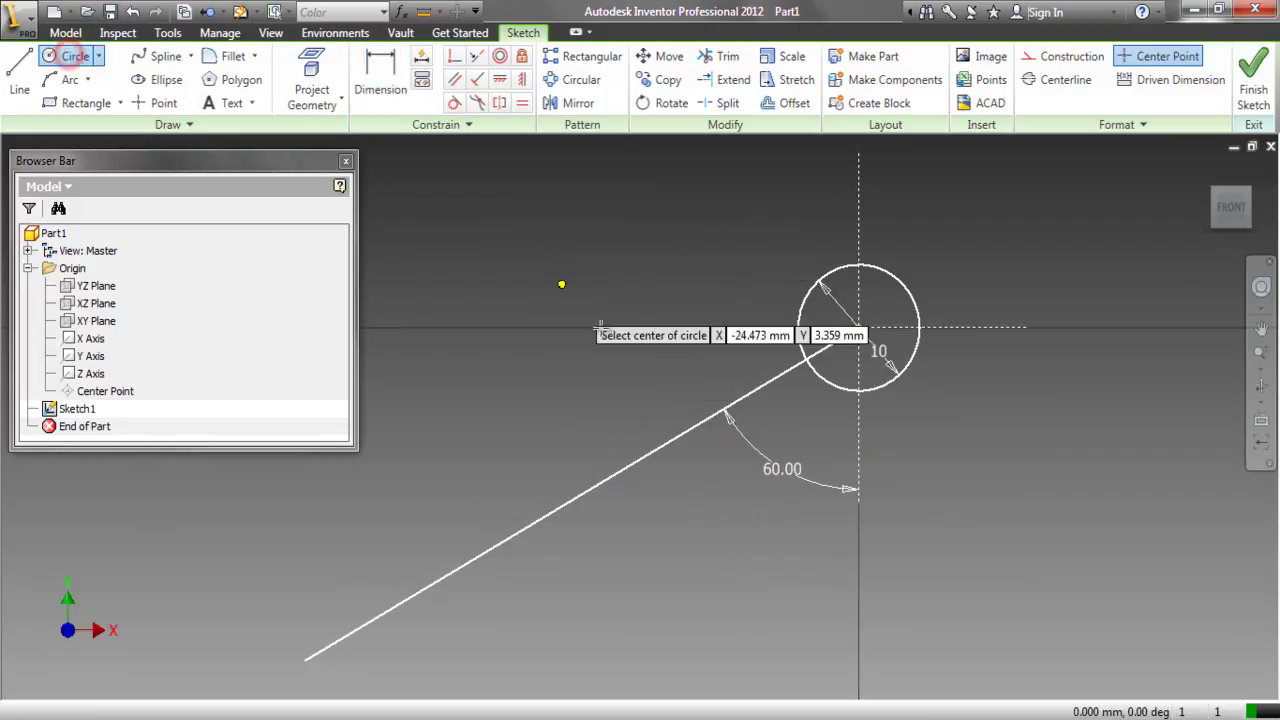
left_click(609, 475)
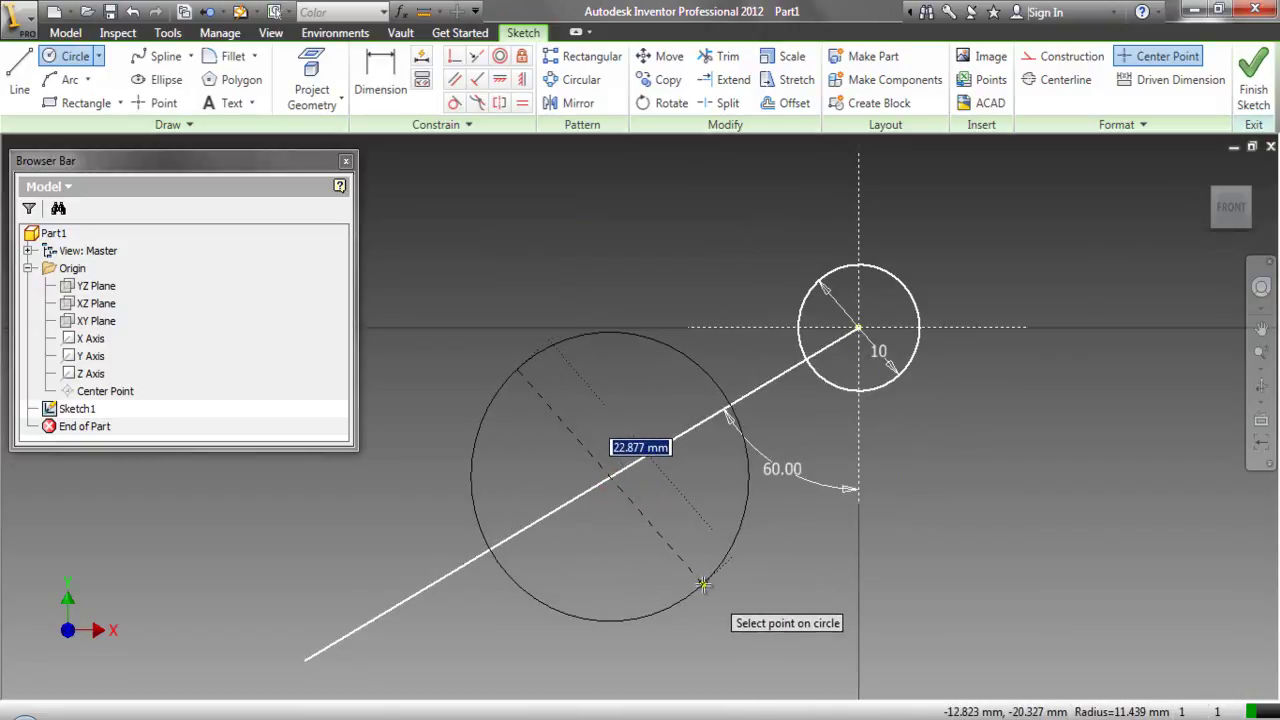
key("Return")
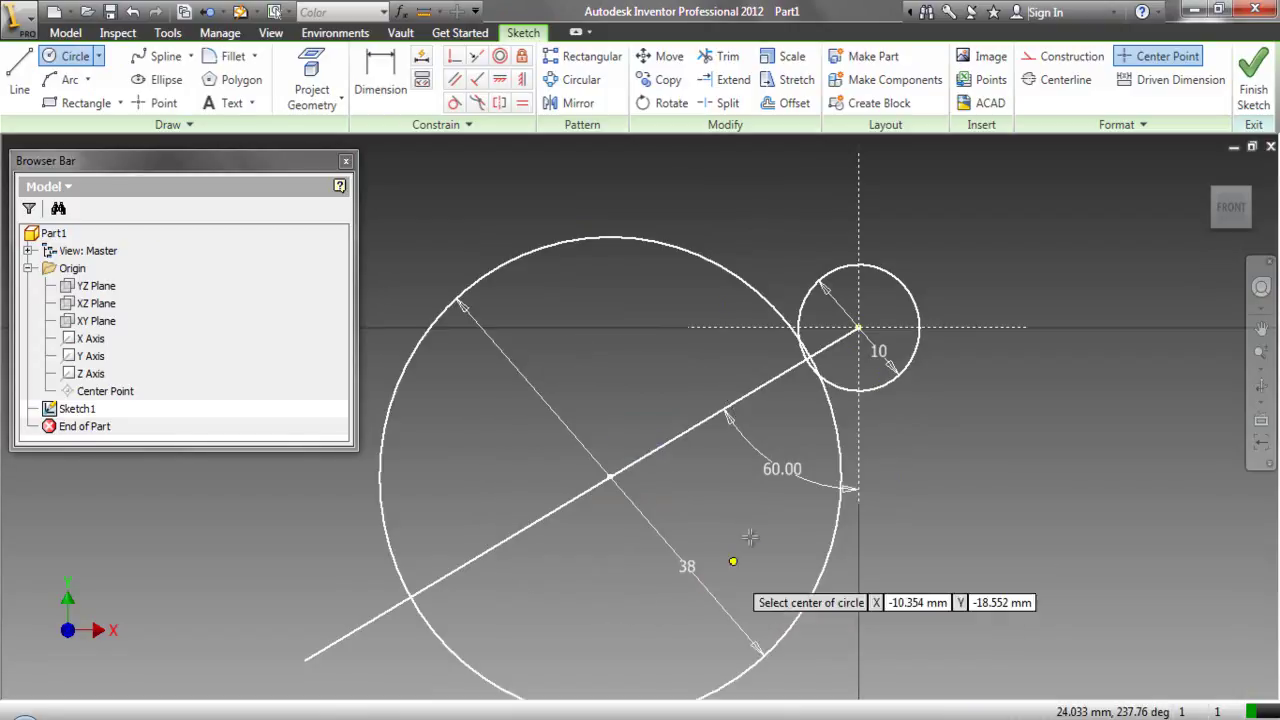
Draw a 50 mm diameter circle centred on the sloping line near its lower end, and finish the Circle command.
scroll(870, 470, "down", 3)
scroll(853, 433, "up", 3)
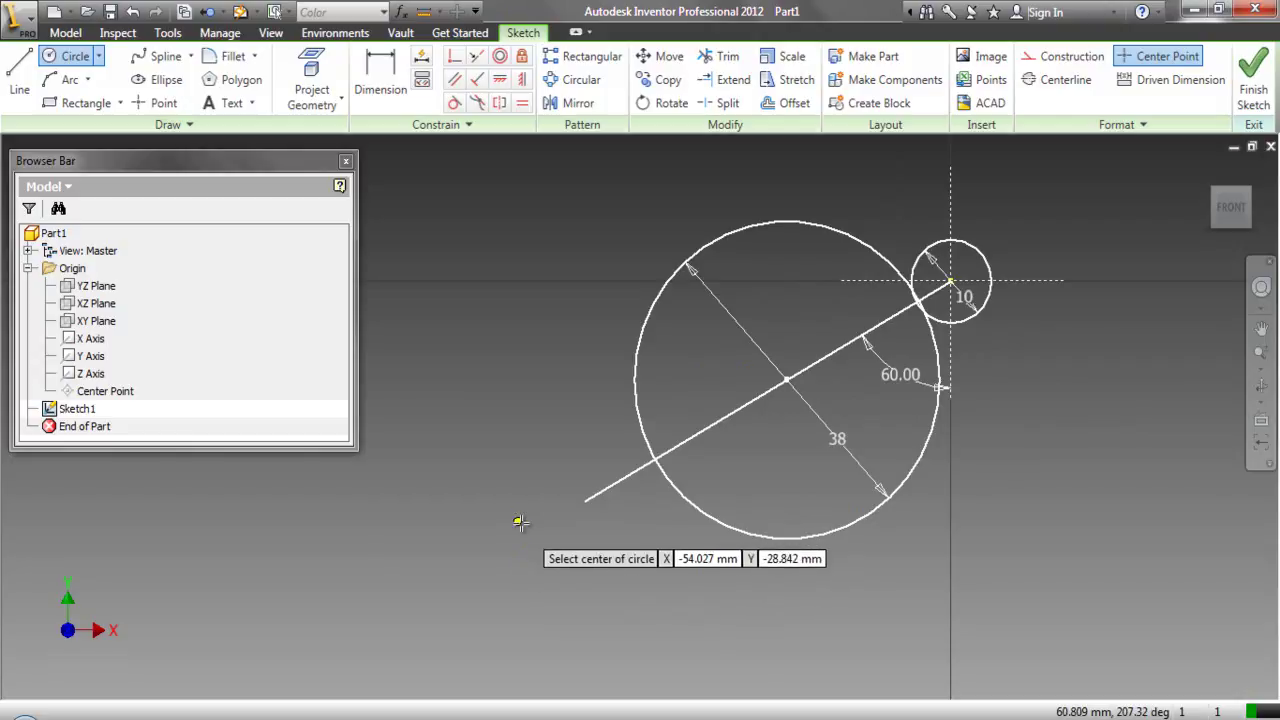
left_click(595, 494)
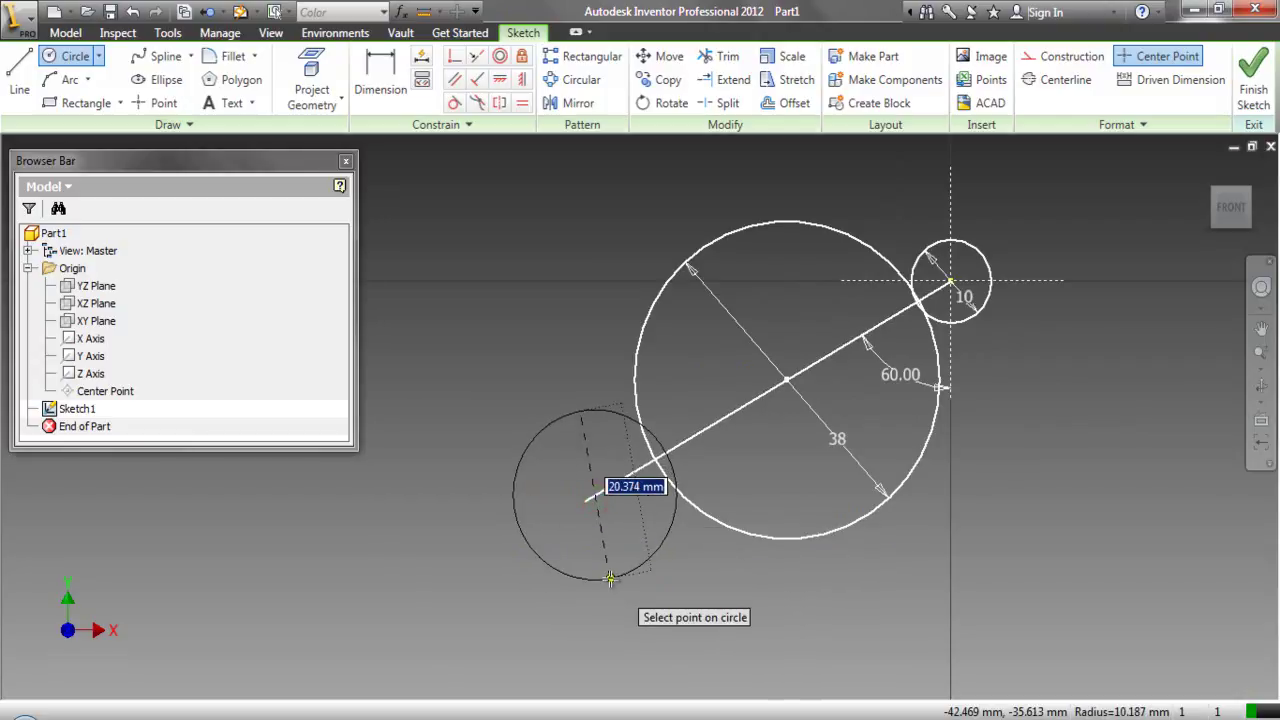
key("Return")
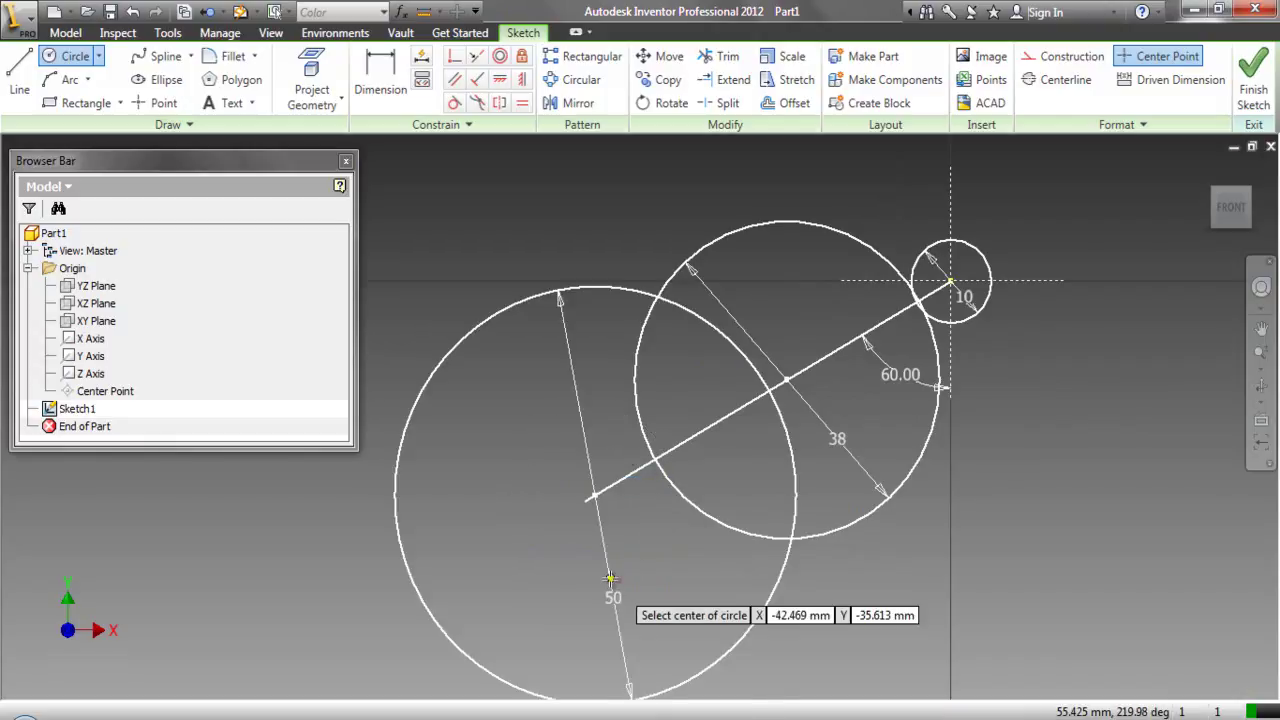
scroll(731, 405, "down", 2)
right_click(706, 392)
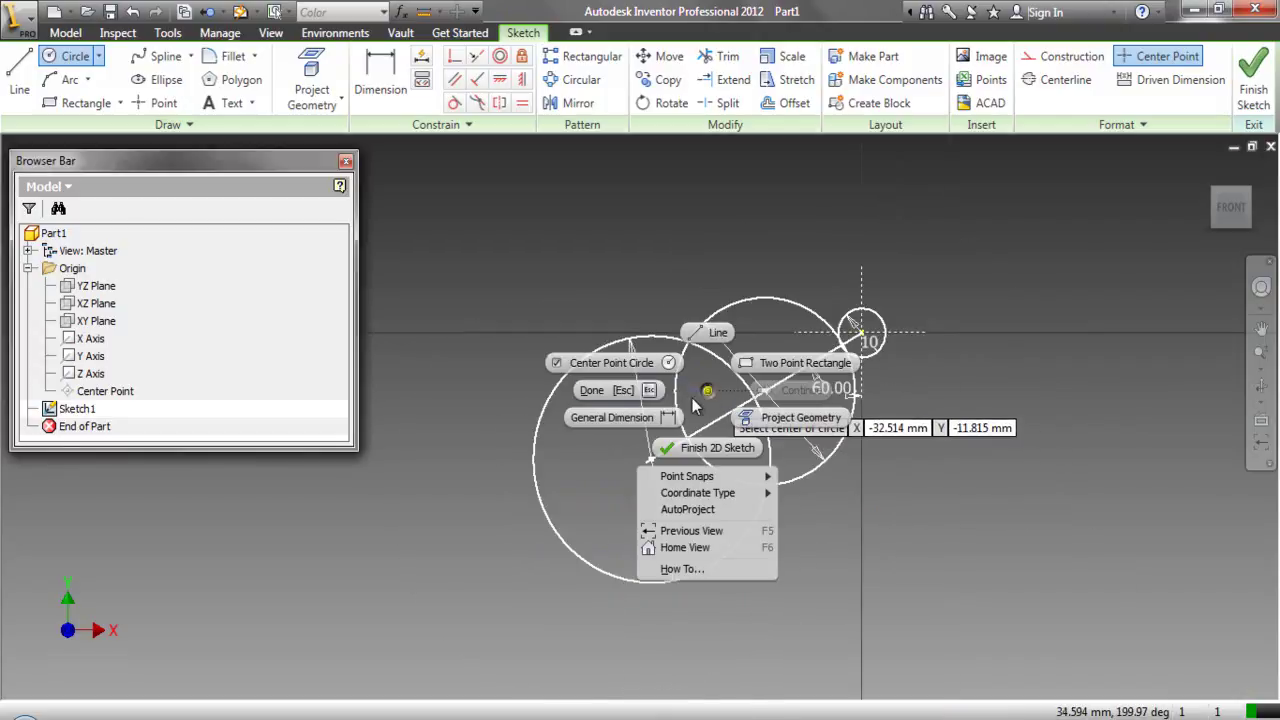
left_click(630, 390)
Stretch the sloping line's lower end farther out and move the 50 mm circle down along it, clear of the 38 mm circle.
left_click_drag(625, 471, 414, 532)
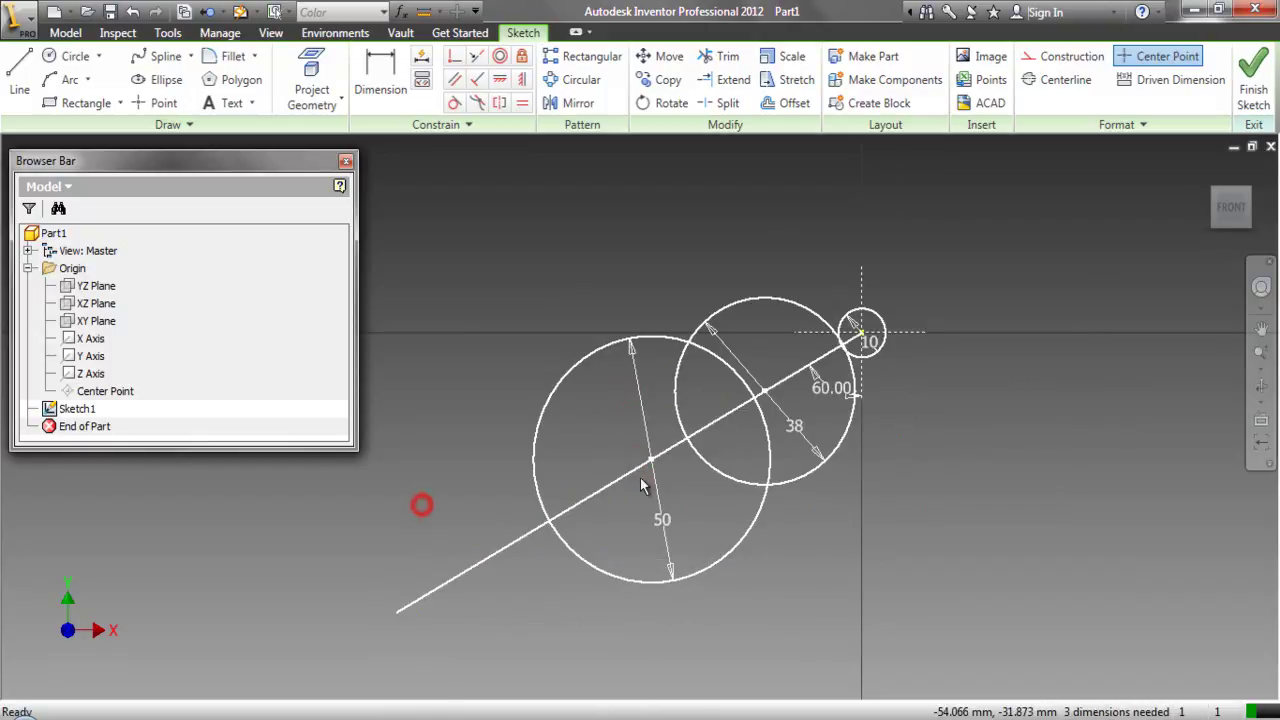
left_click_drag(651, 467, 550, 521)
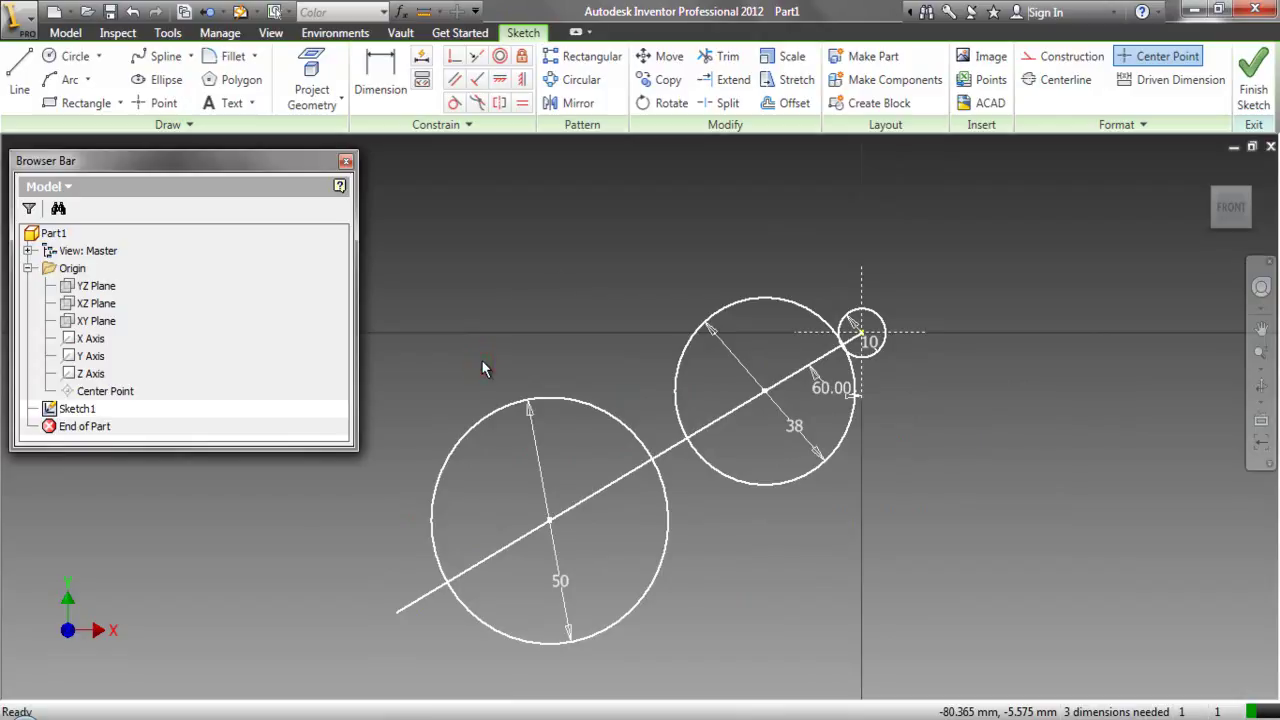
Add a 14 mm vertical dimension between the origin and the centre of the 38 mm circle.
right_click(558, 274)
left_click(511, 298)
scroll(868, 340, "up", 3)
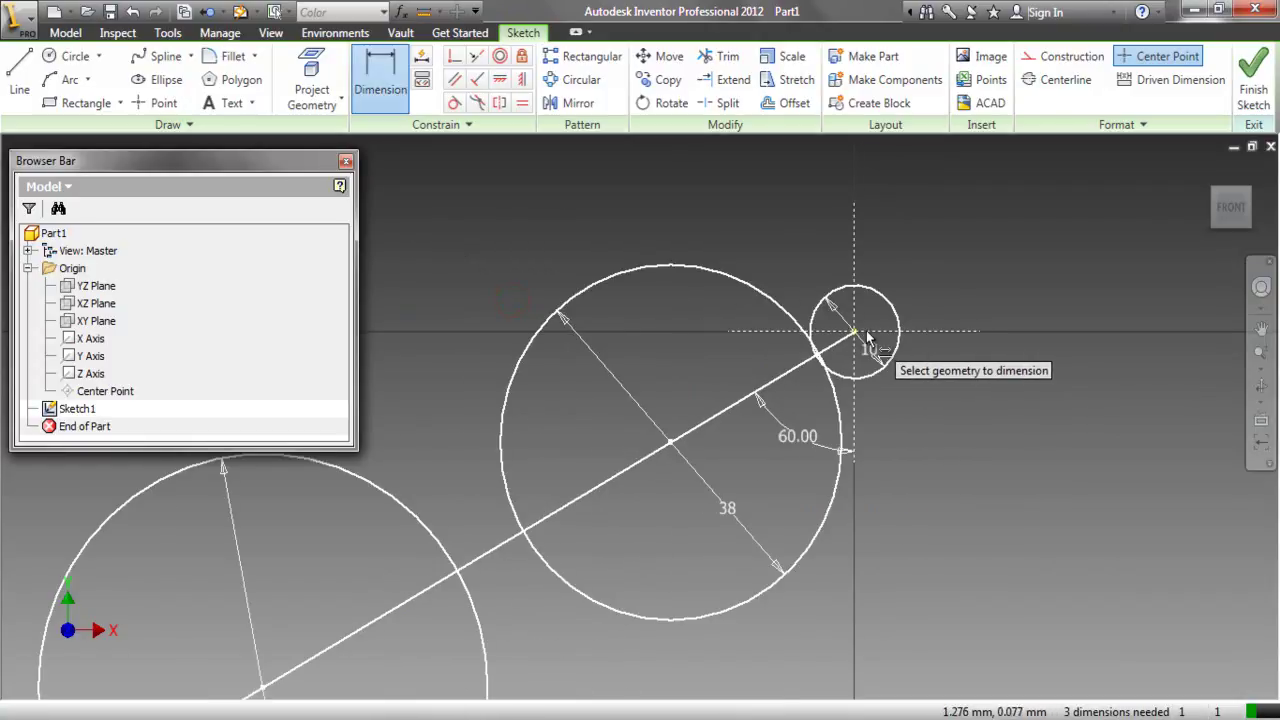
scroll(846, 334, "down", 2)
left_click(843, 336)
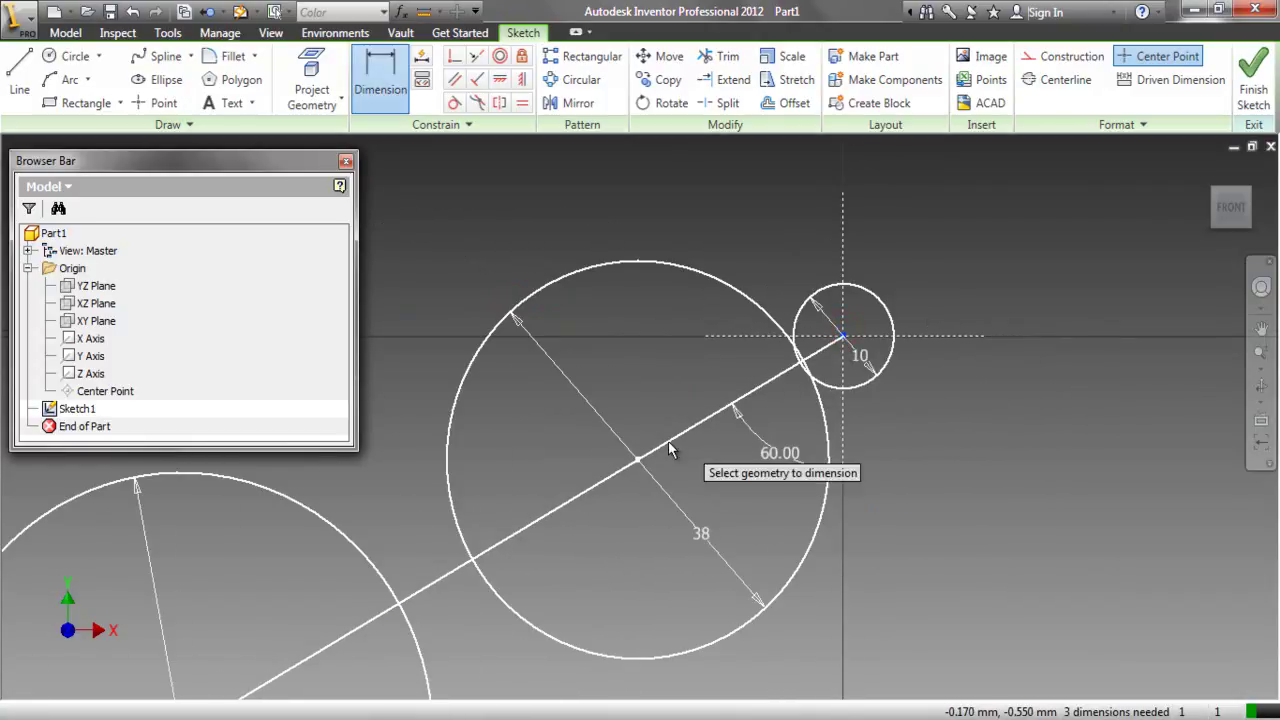
left_click(638, 462)
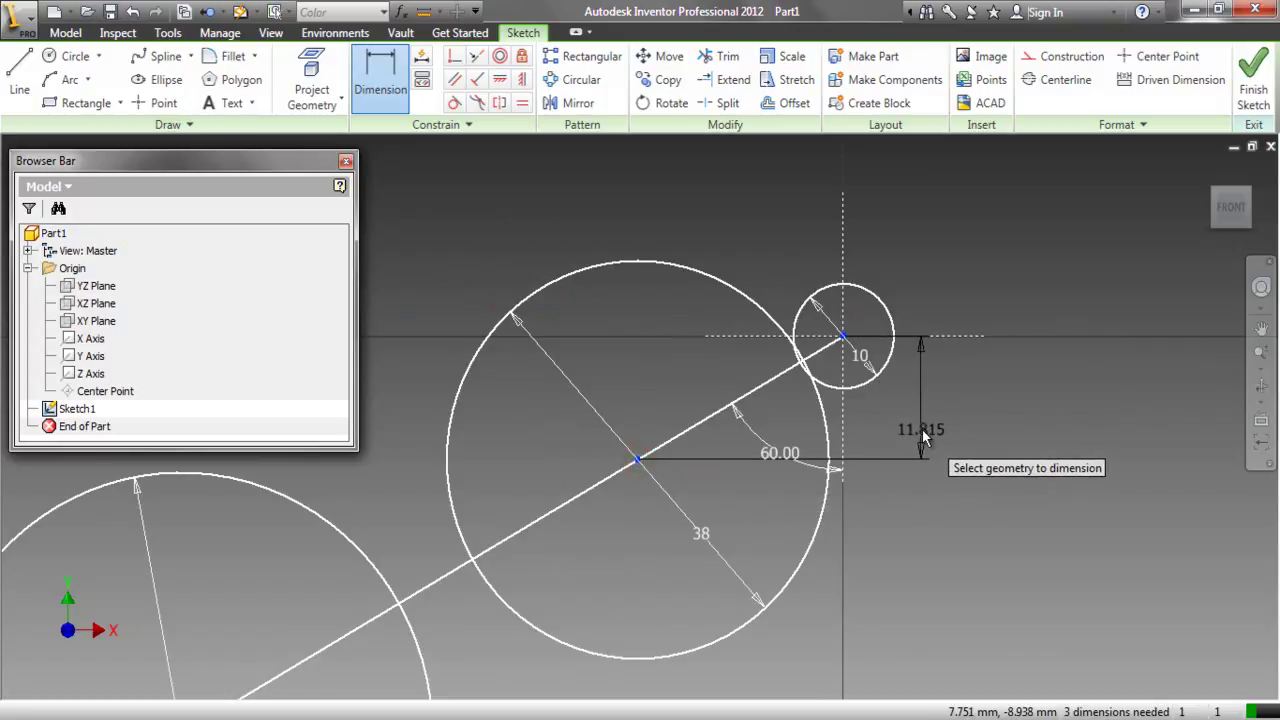
left_click(922, 429)
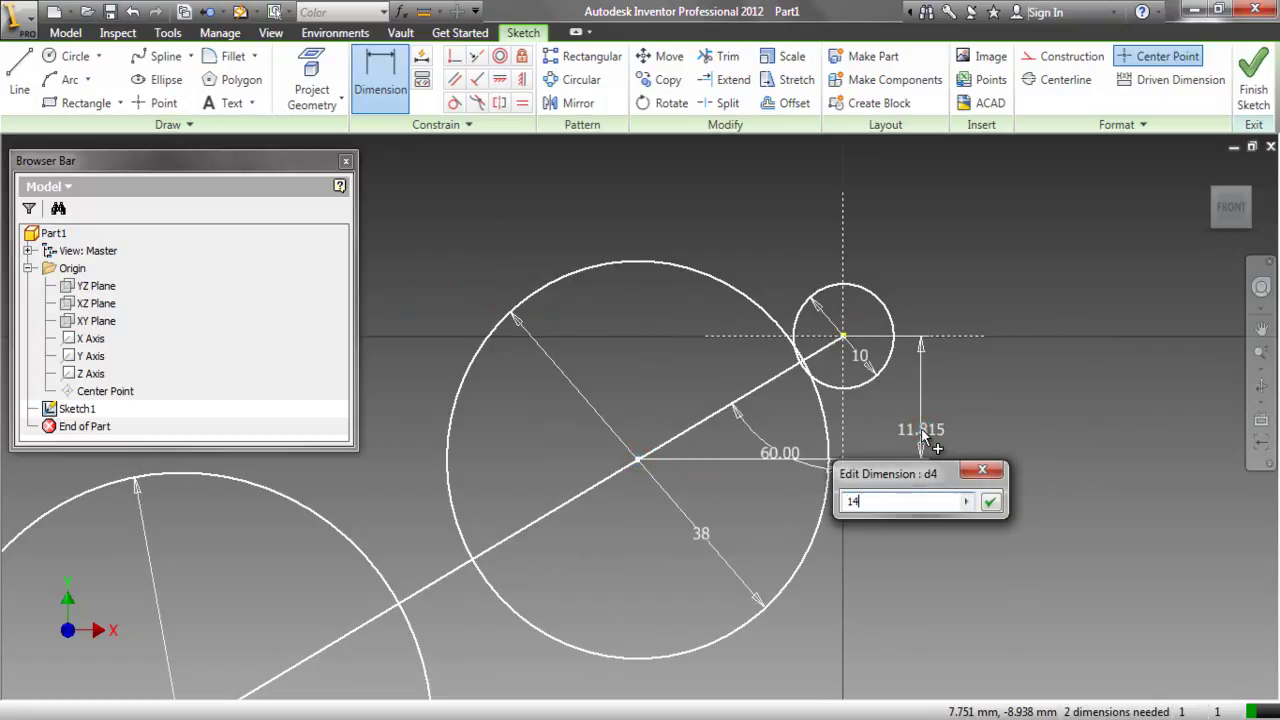
key("Return")
Add a 45 mm aligned dimension between the centres of the 38 mm and 50 mm circles.
scroll(954, 400, "down", 3)
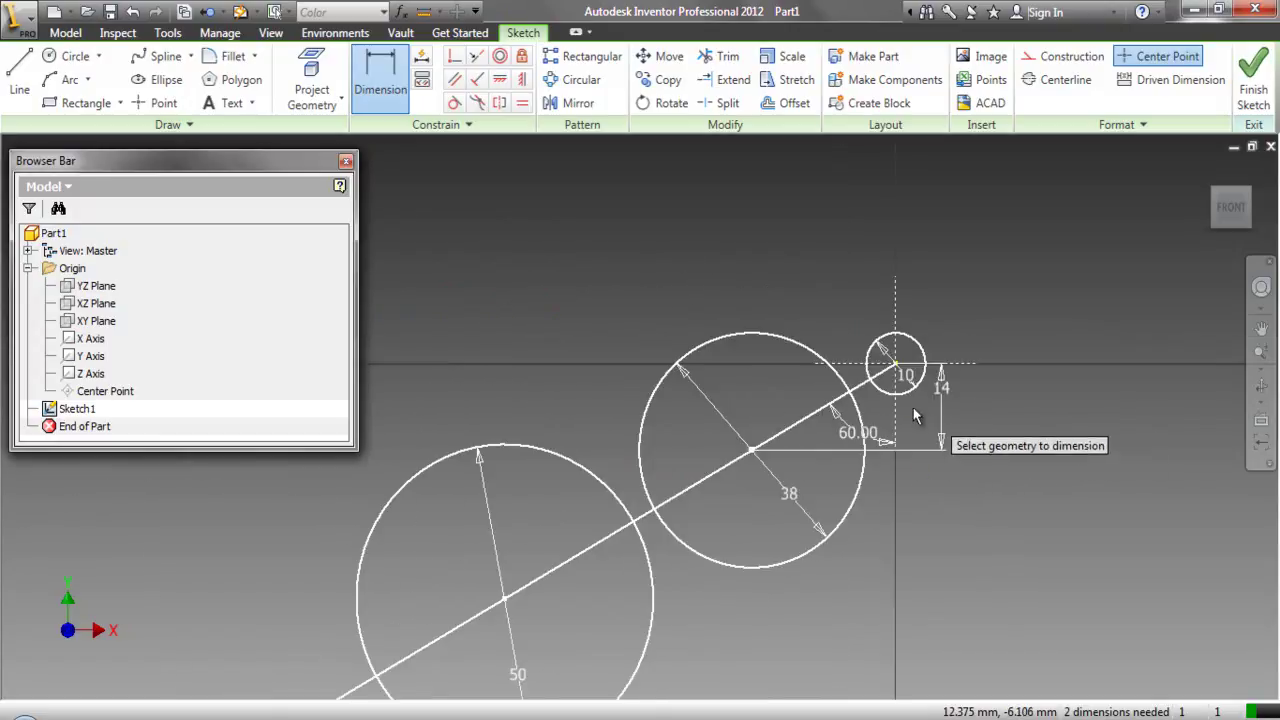
left_click(752, 450)
left_click(504, 598)
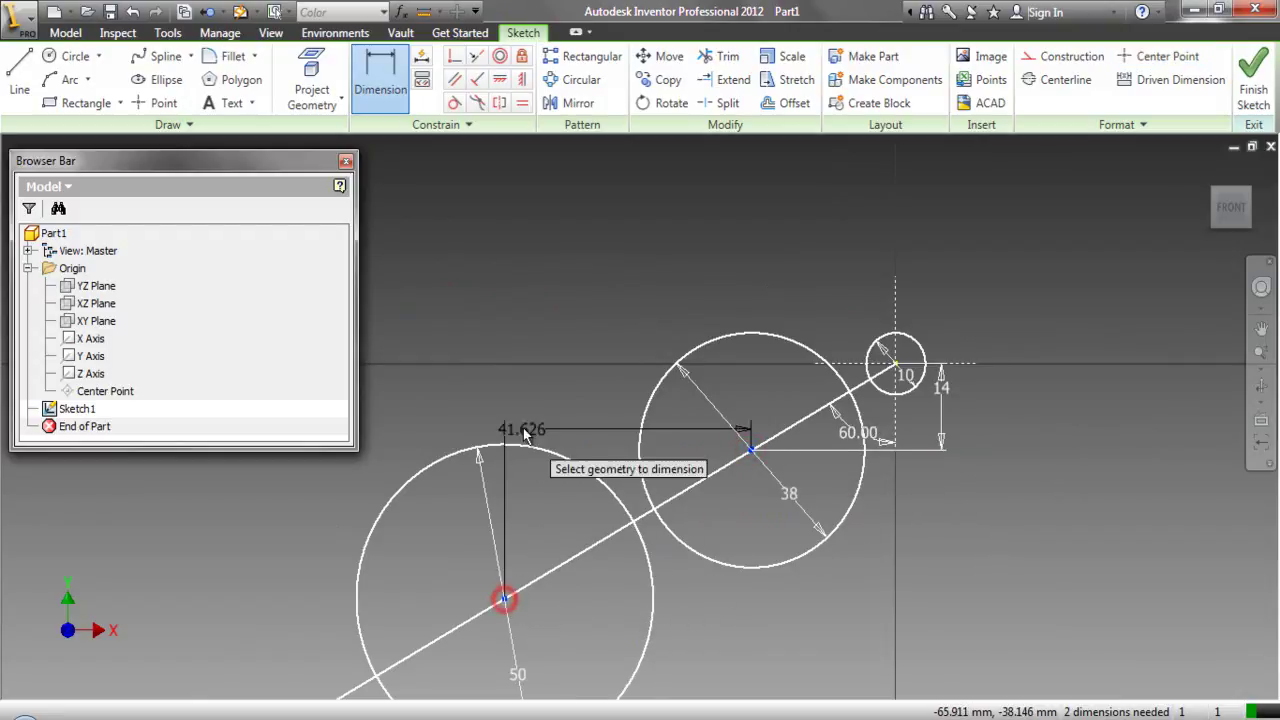
right_click(526, 405)
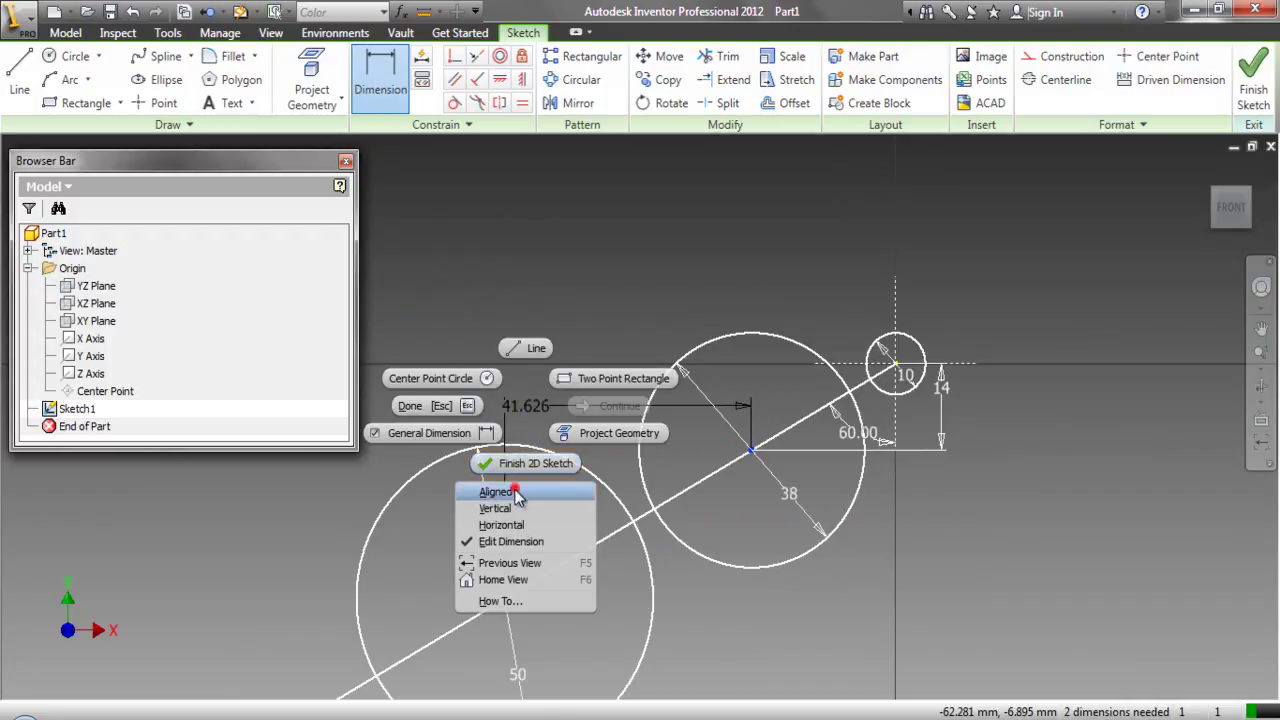
left_click(505, 492)
left_click(520, 392)
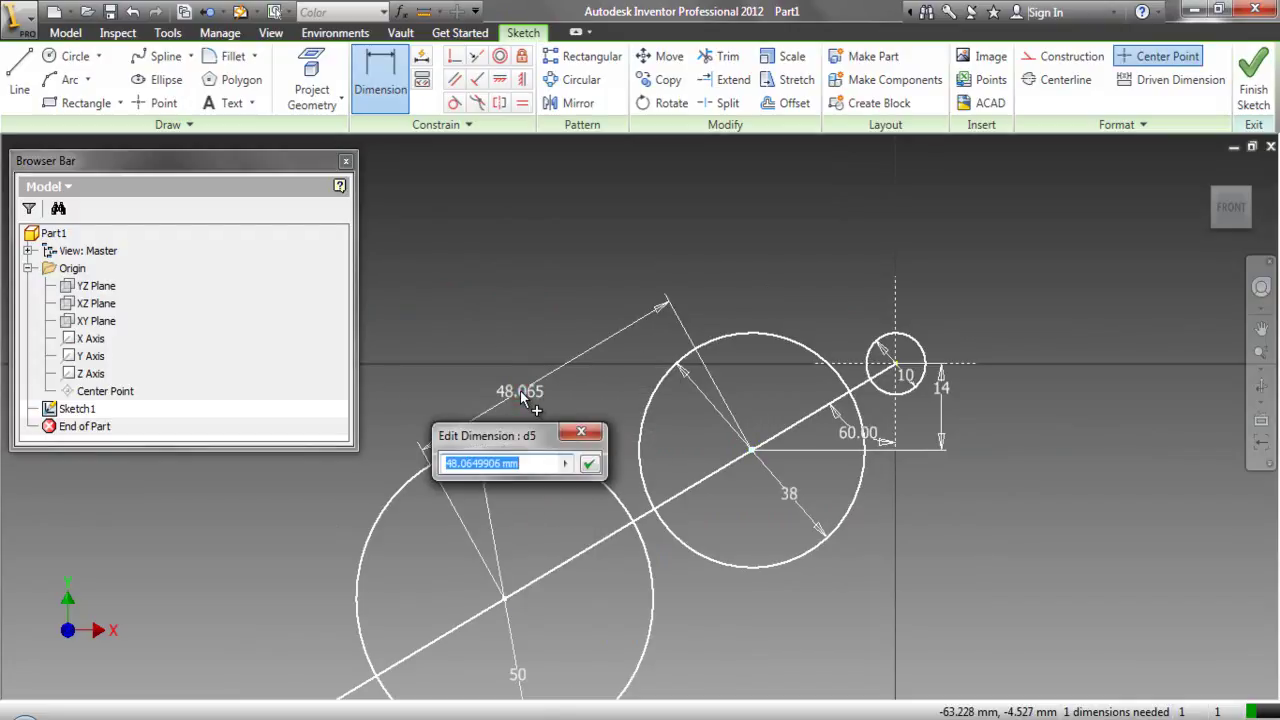
type("45")
key("Return")
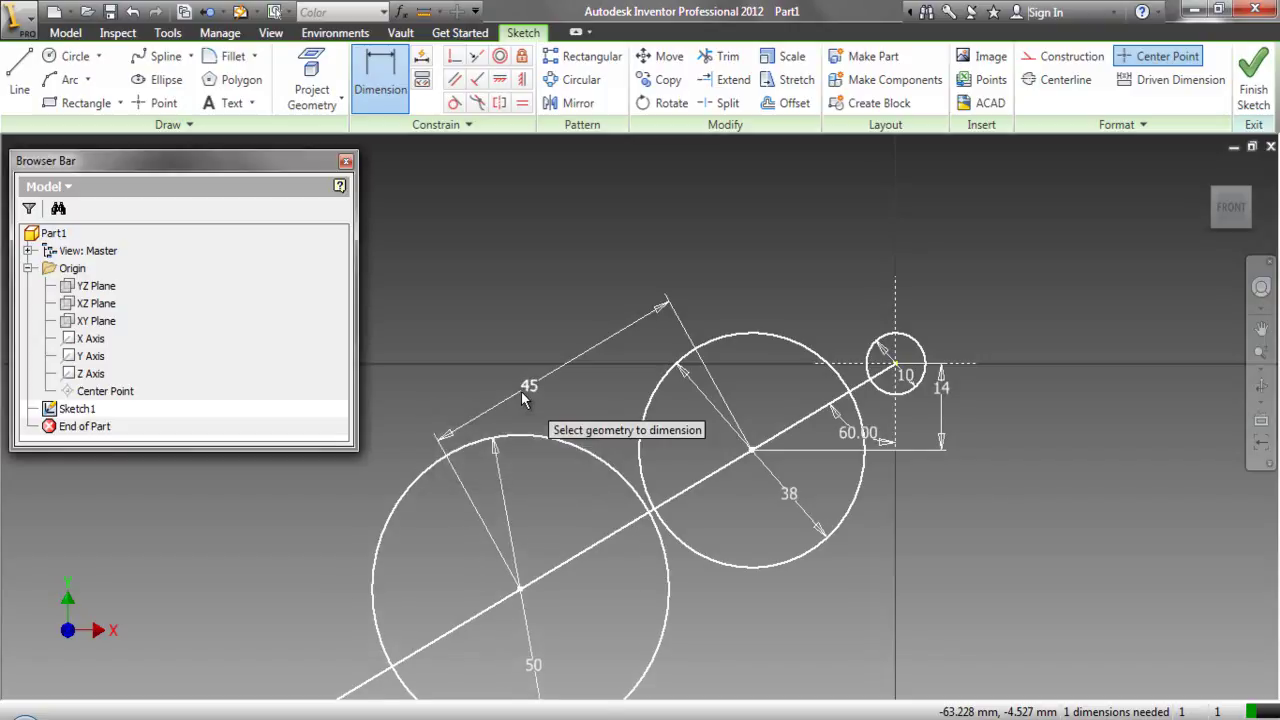
right_click(587, 210)
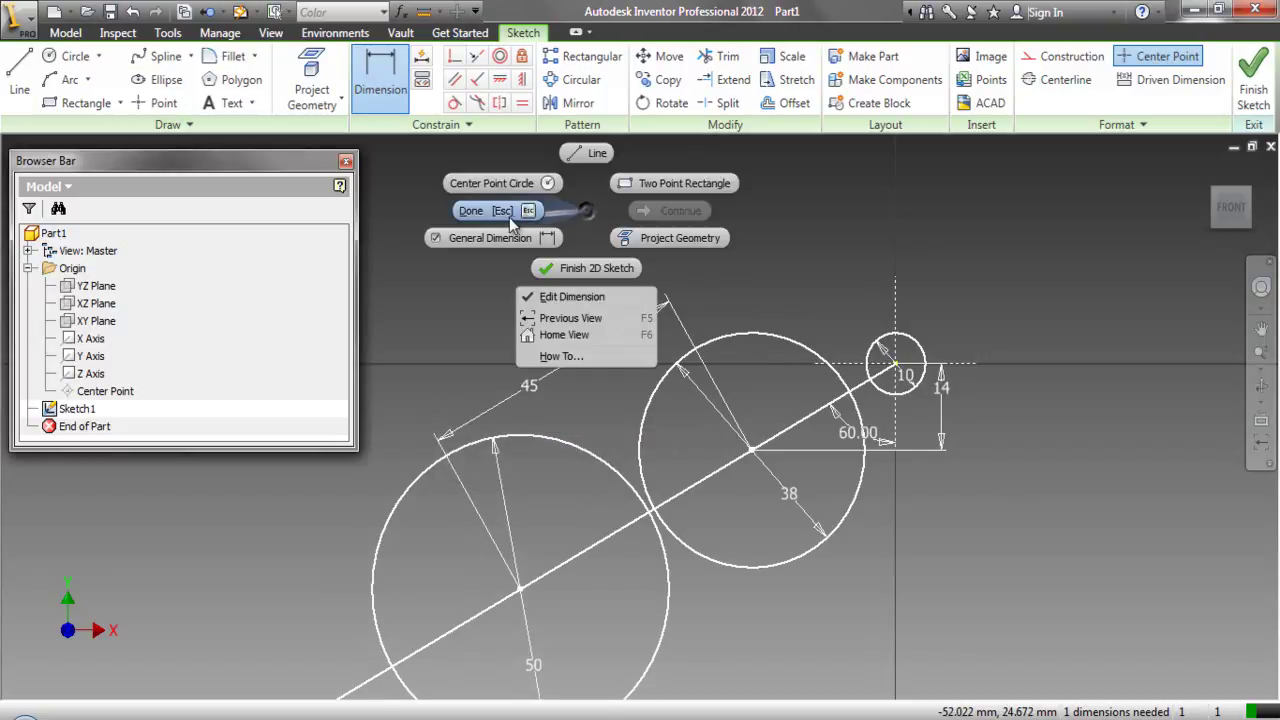
left_click(504, 211)
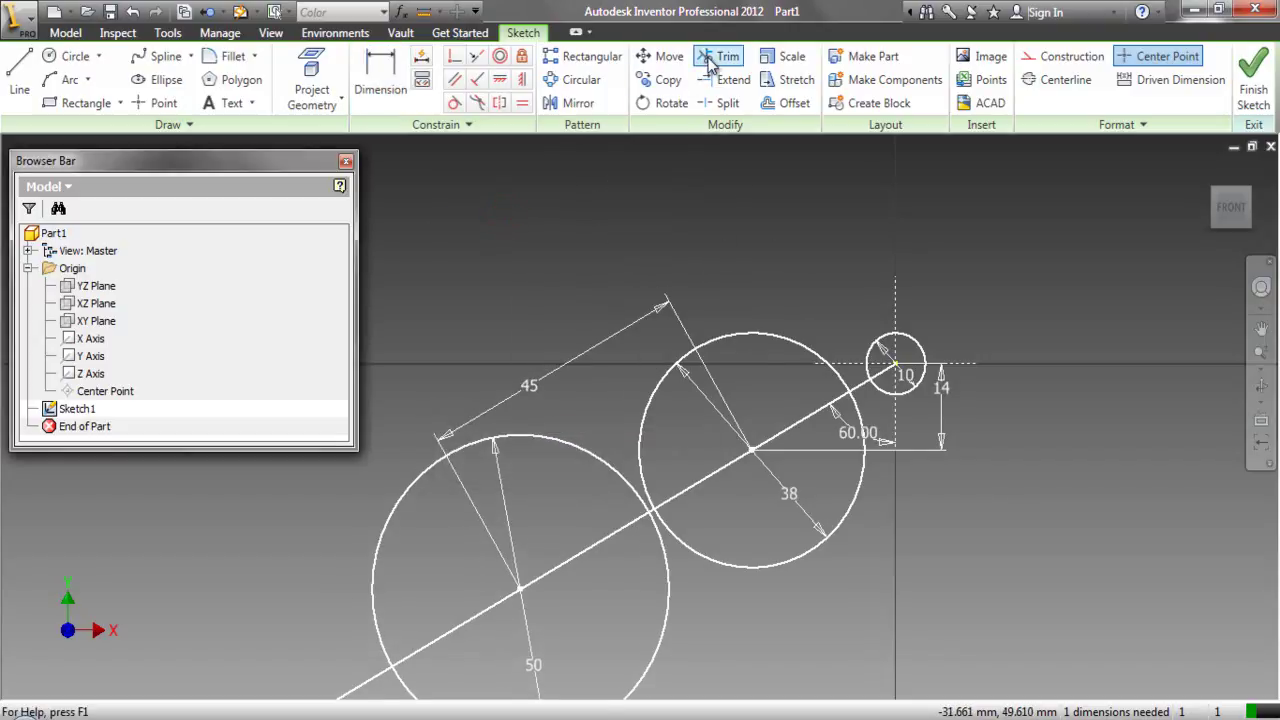
Trim the sloping line's overhang beyond the lower side of the 50 mm circle and finish the Trim command.
scroll(705, 180, "up", 2)
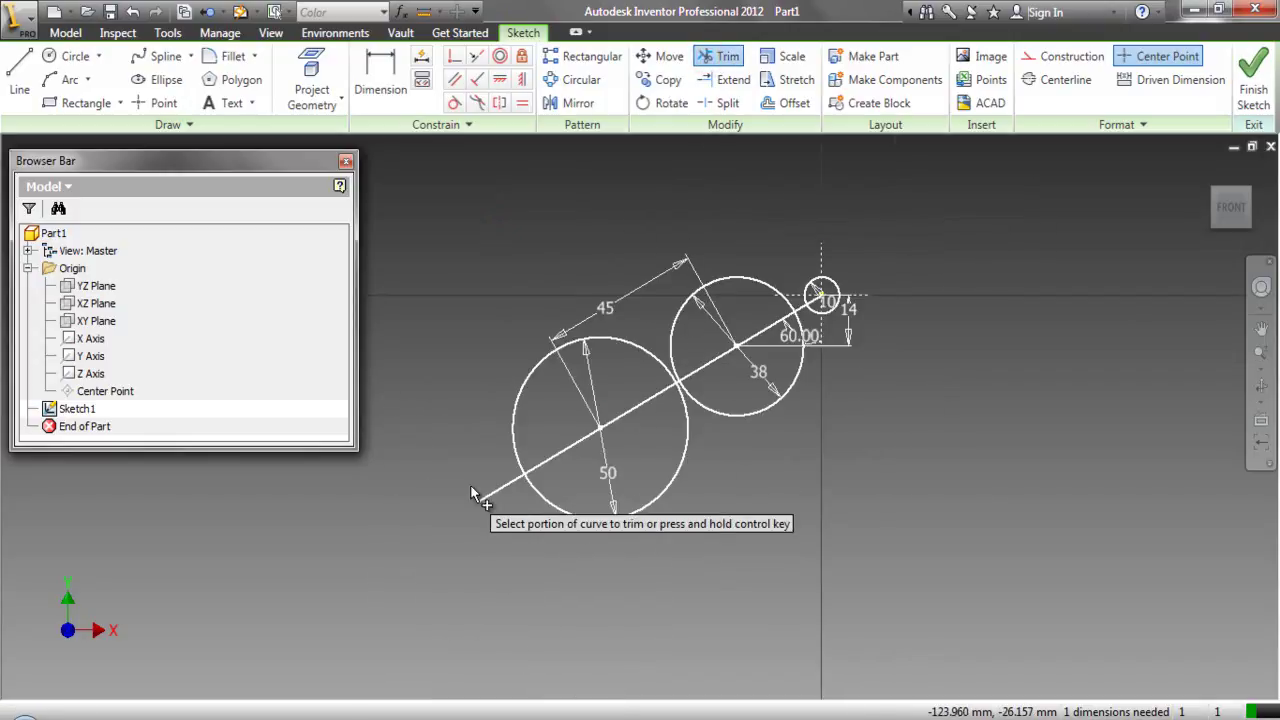
left_click(496, 488)
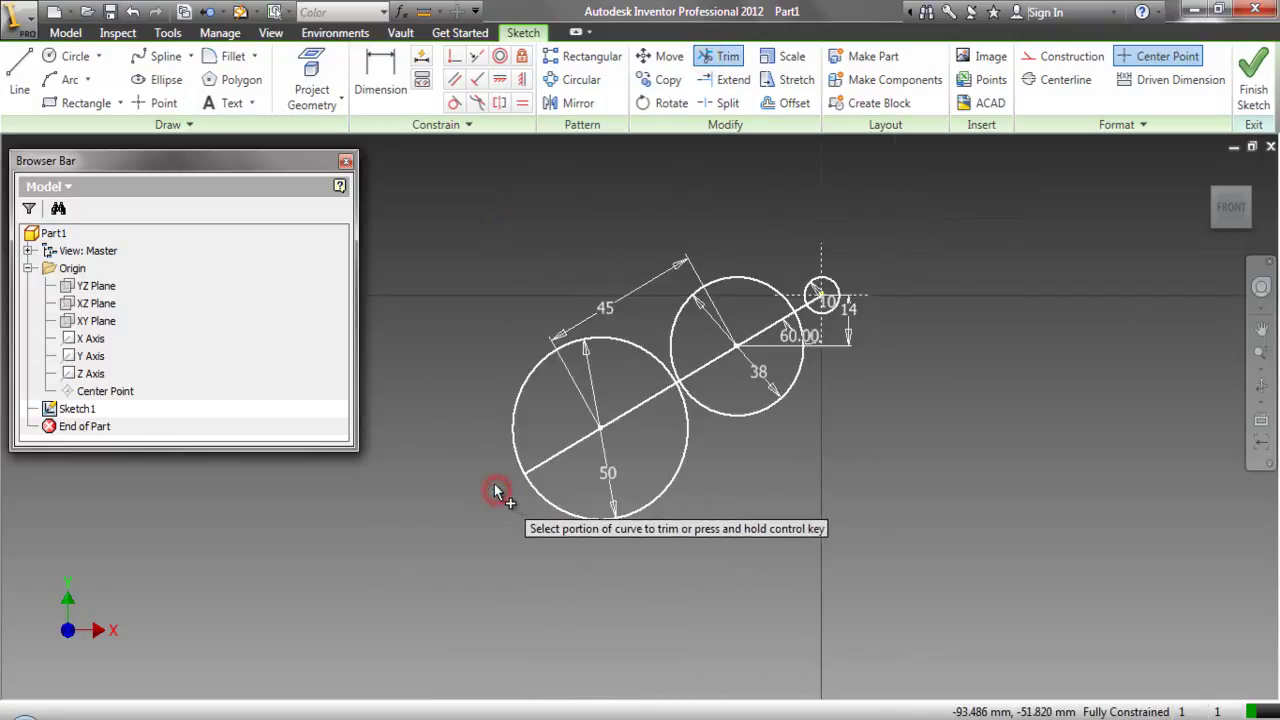
right_click(513, 272)
left_click(455, 278)
left_click(1261, 364)
left_click(1141, 407)
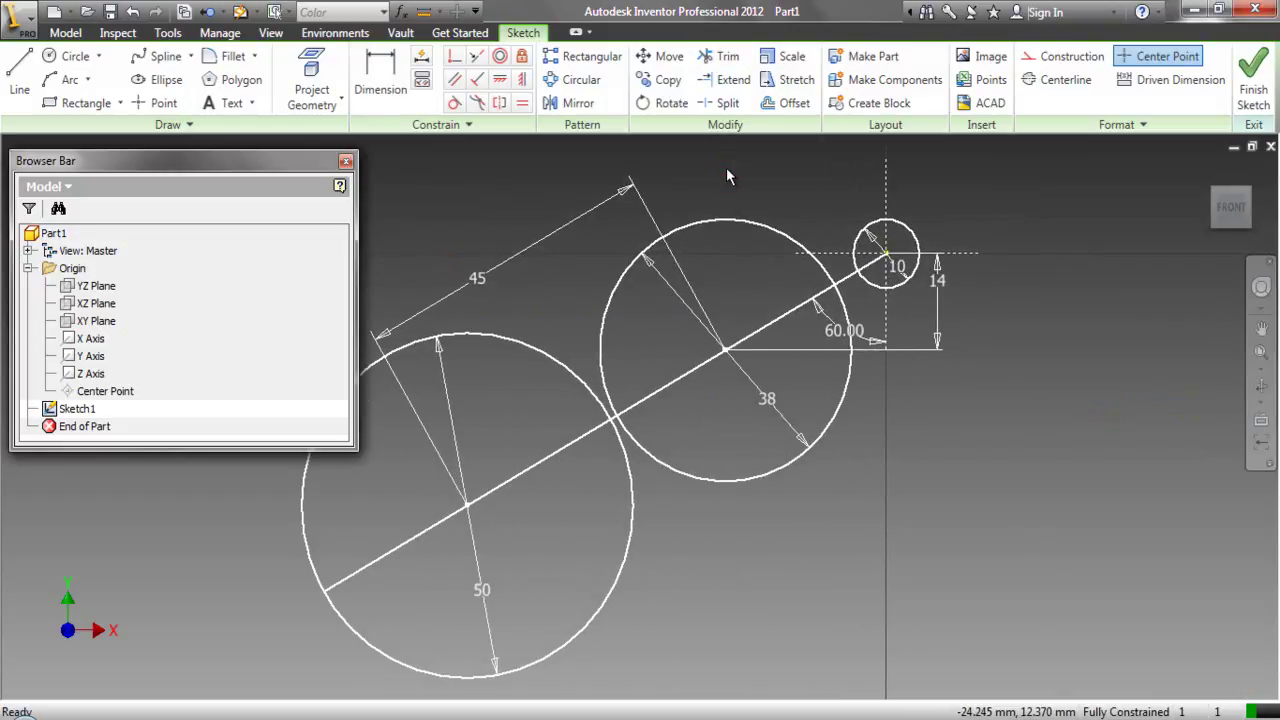
Draw a three-point arc of about 72 mm radius bulging outward from the upper side of the 50 mm circle to the 38 mm circle.
left_click(62, 80)
scroll(580, 388, "down", 3)
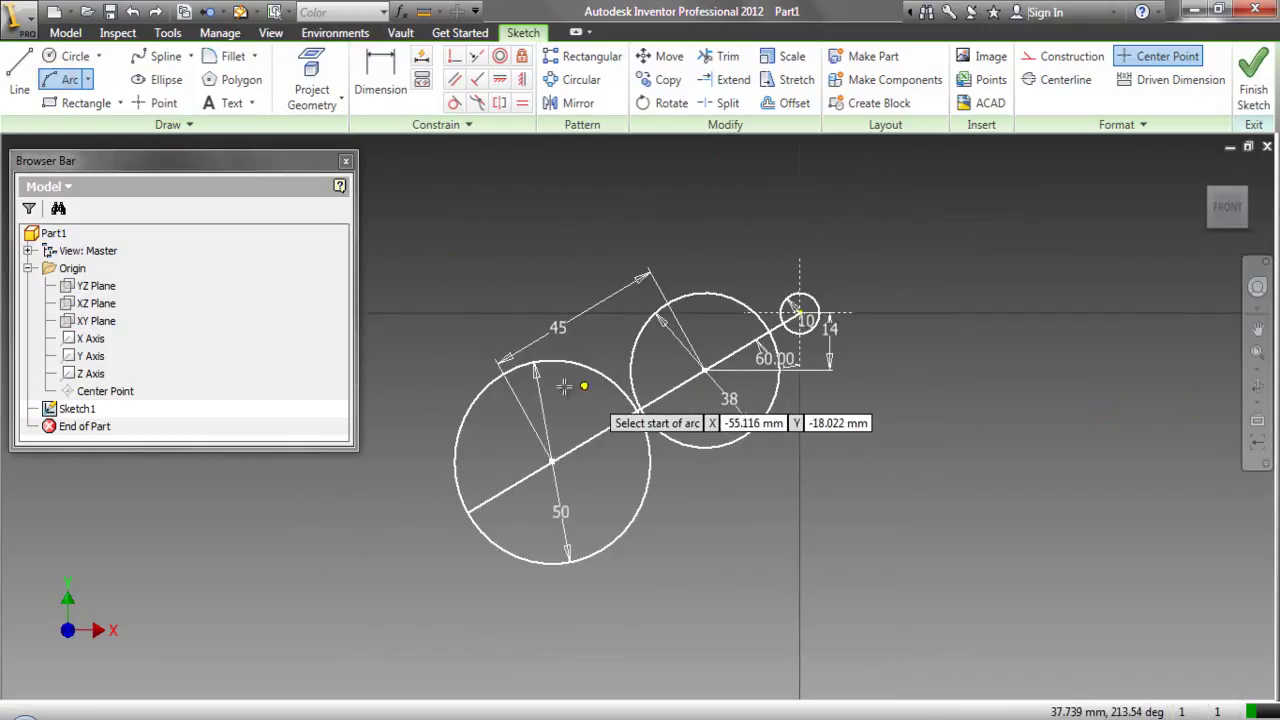
left_click(495, 380)
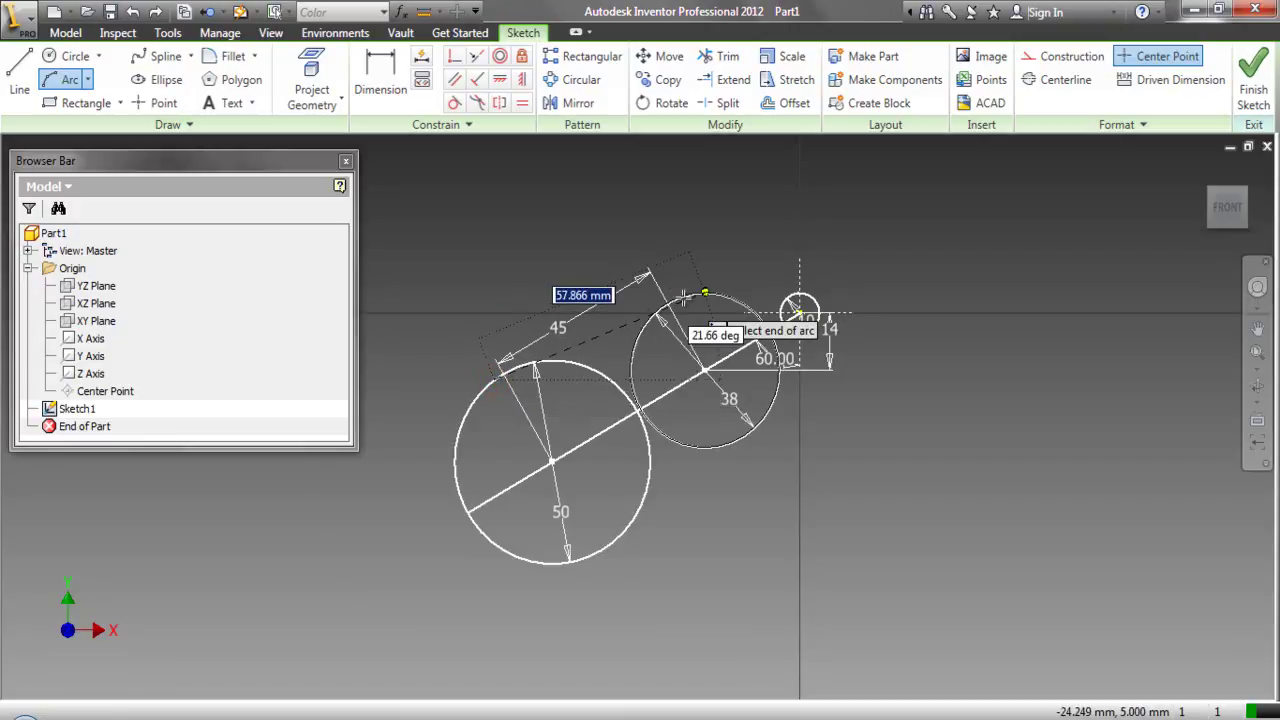
left_click(676, 298)
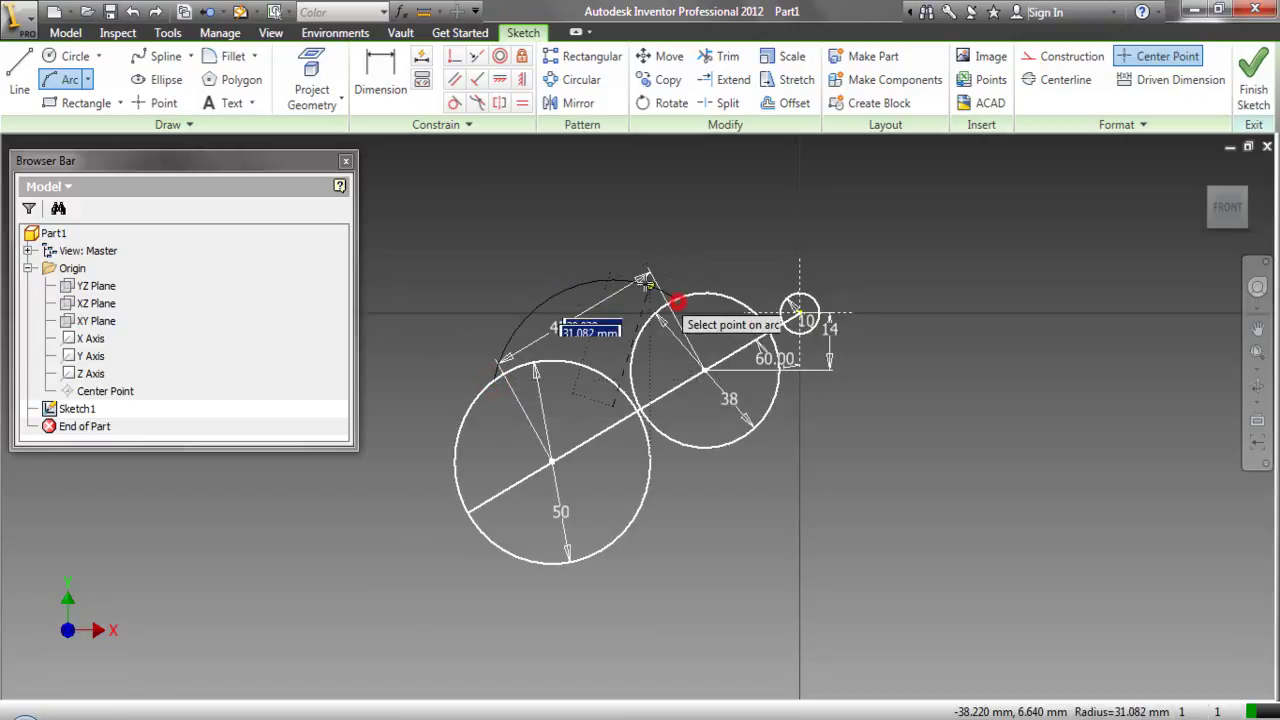
left_click(622, 308)
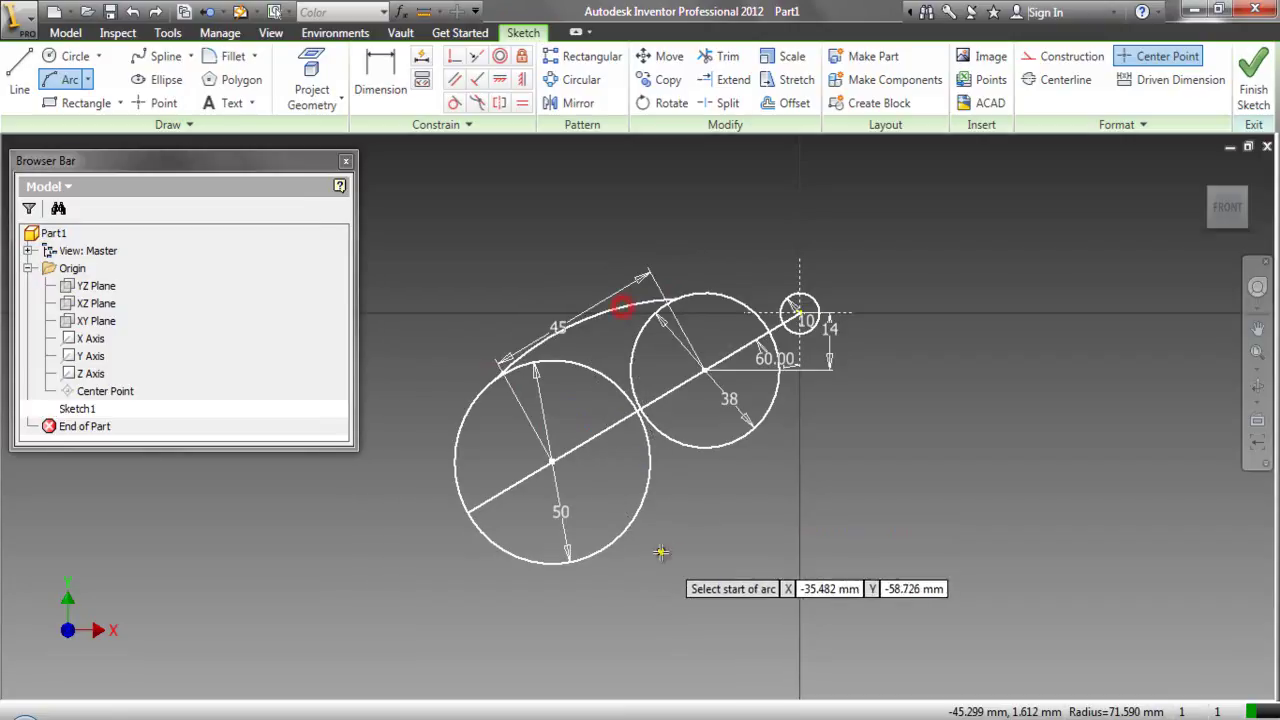
Draw a three-point arc of about 56 mm radius joining the lower sides of the 50 mm and 38 mm circles.
scroll(657, 491, "up", 3)
left_click(578, 571)
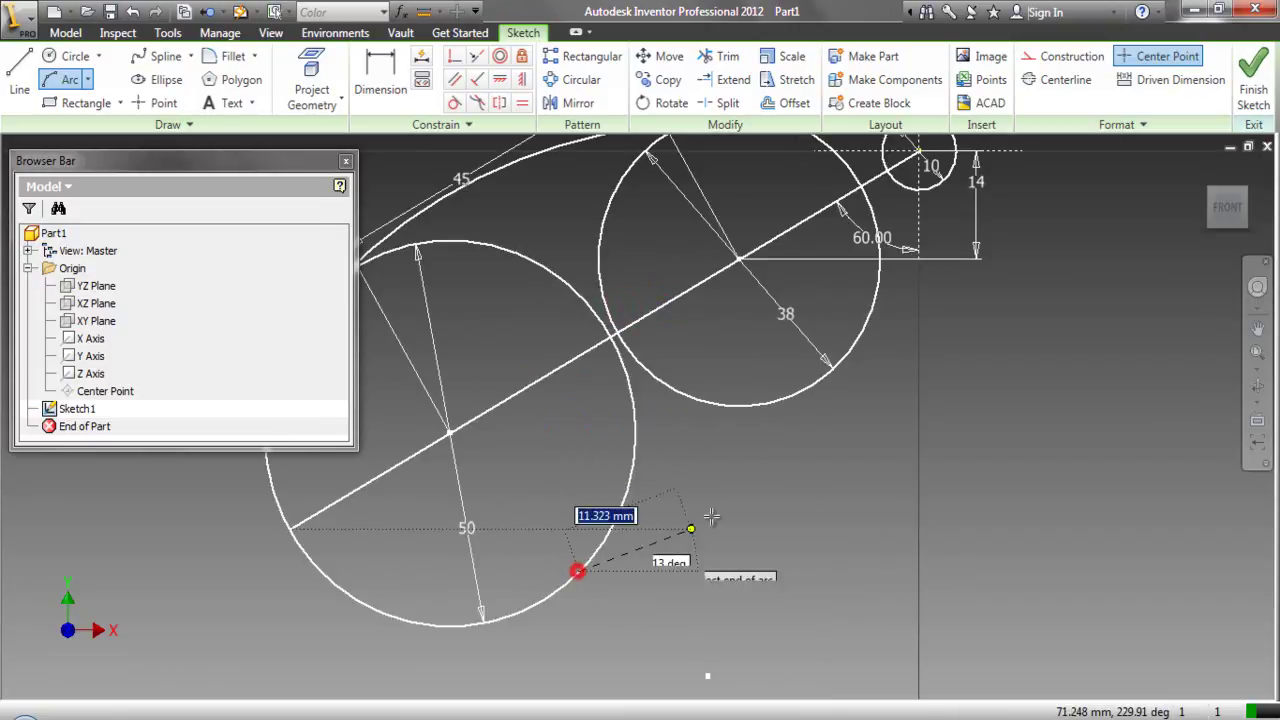
left_click(808, 388)
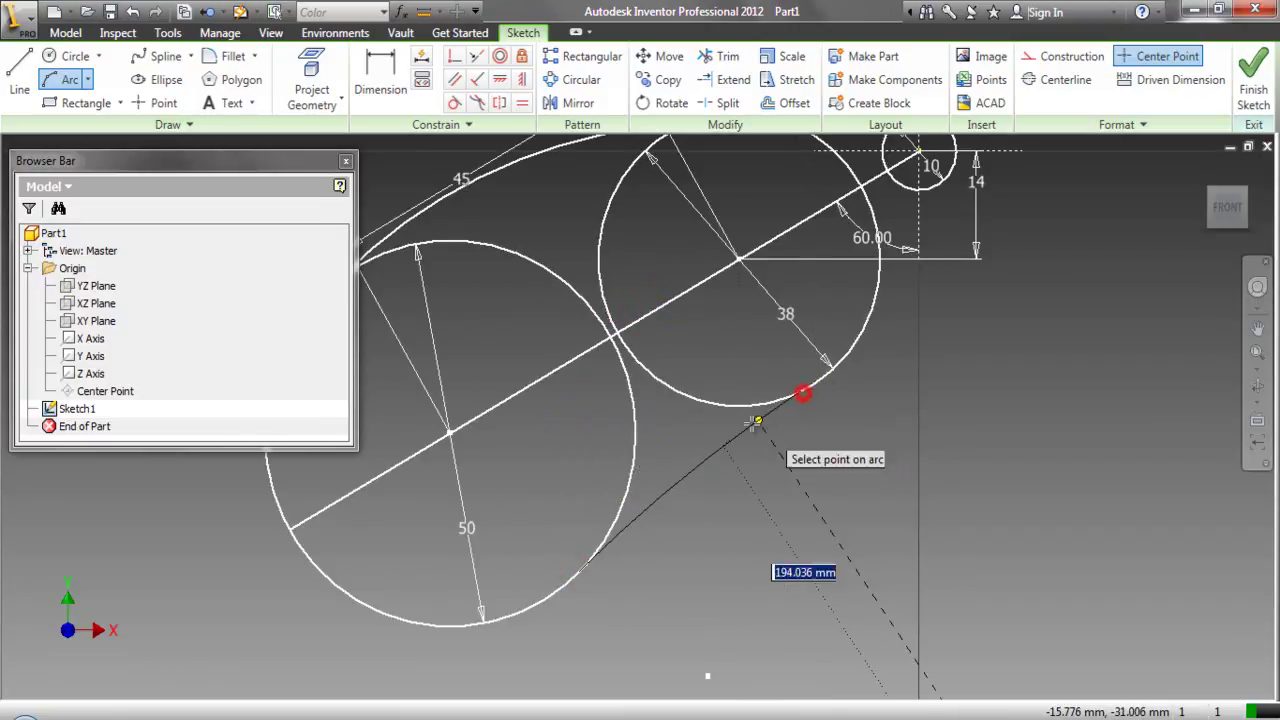
left_click(703, 439)
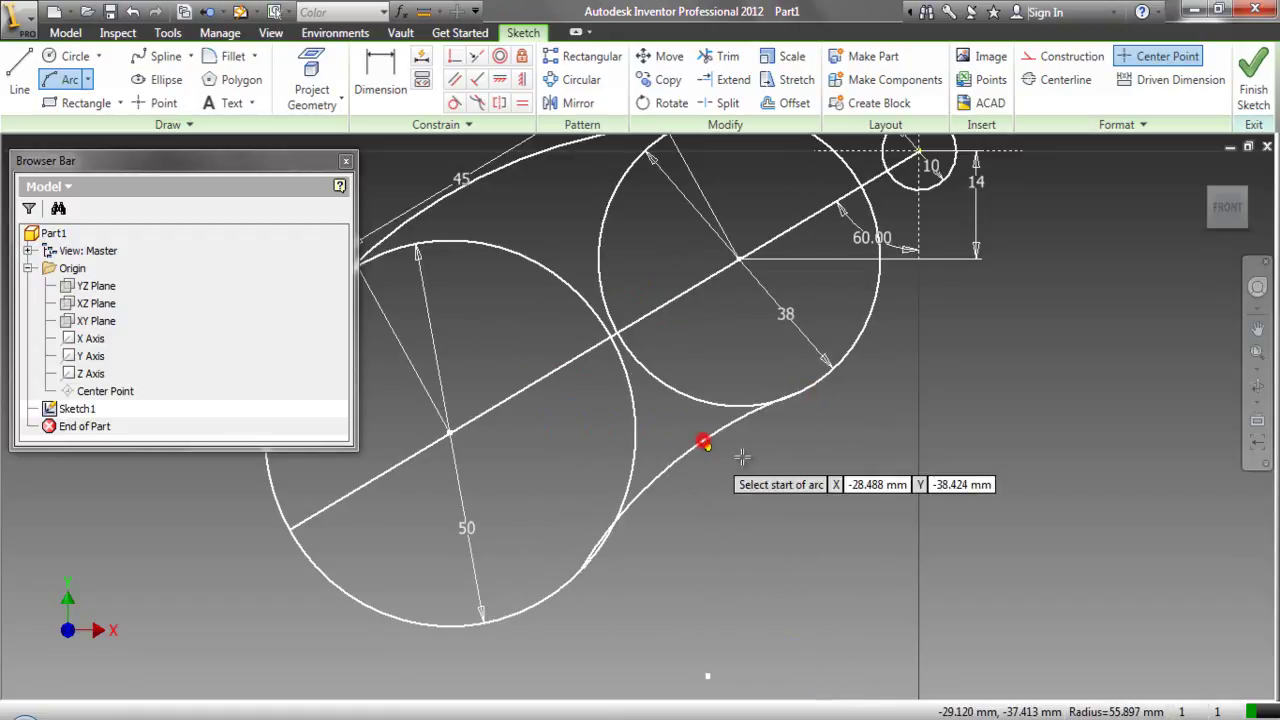
scroll(756, 470, "down", 3)
Dimension the upper connecting arc with a radius of 76 mm.
right_click(576, 218)
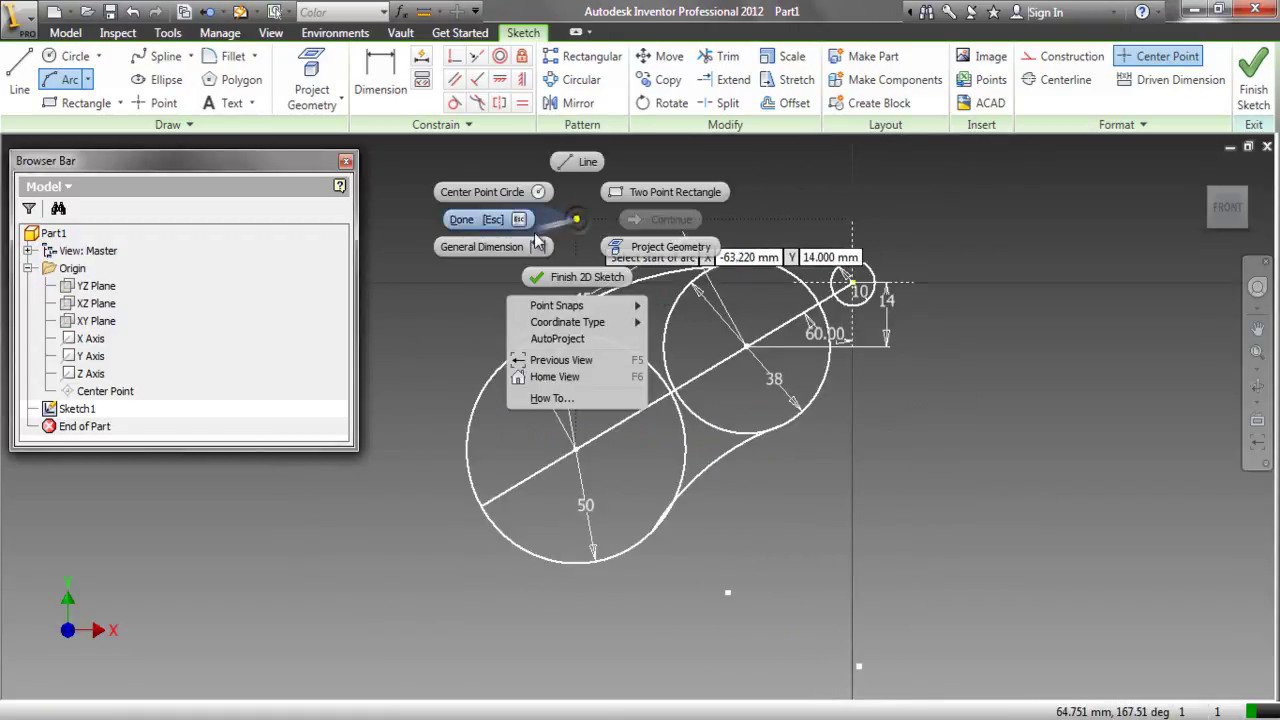
left_click(537, 247)
left_click(570, 300)
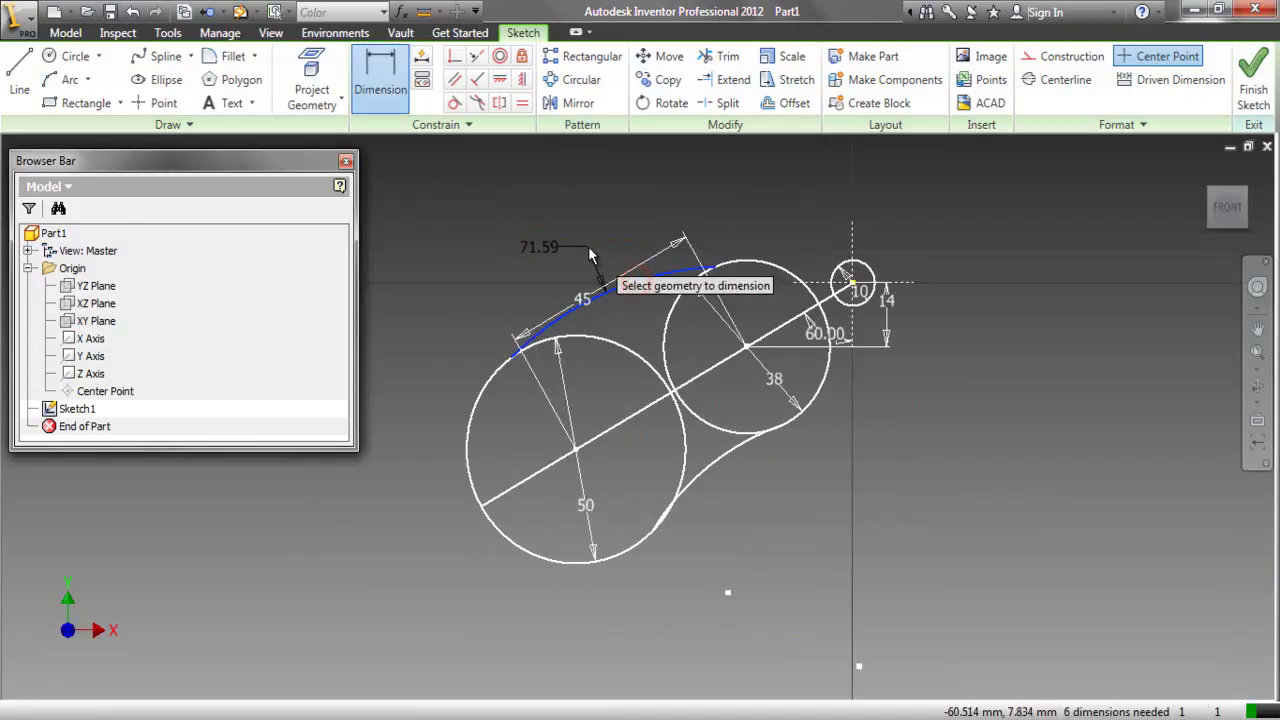
left_click(589, 252)
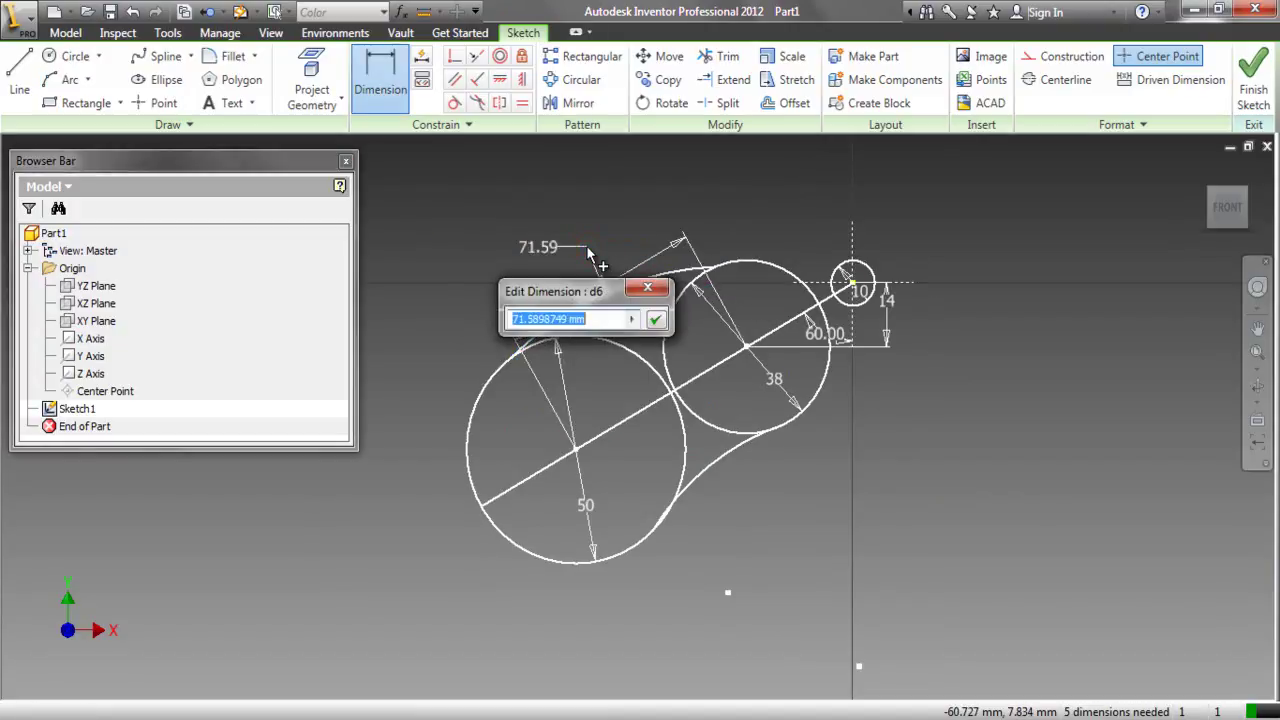
key("Return")
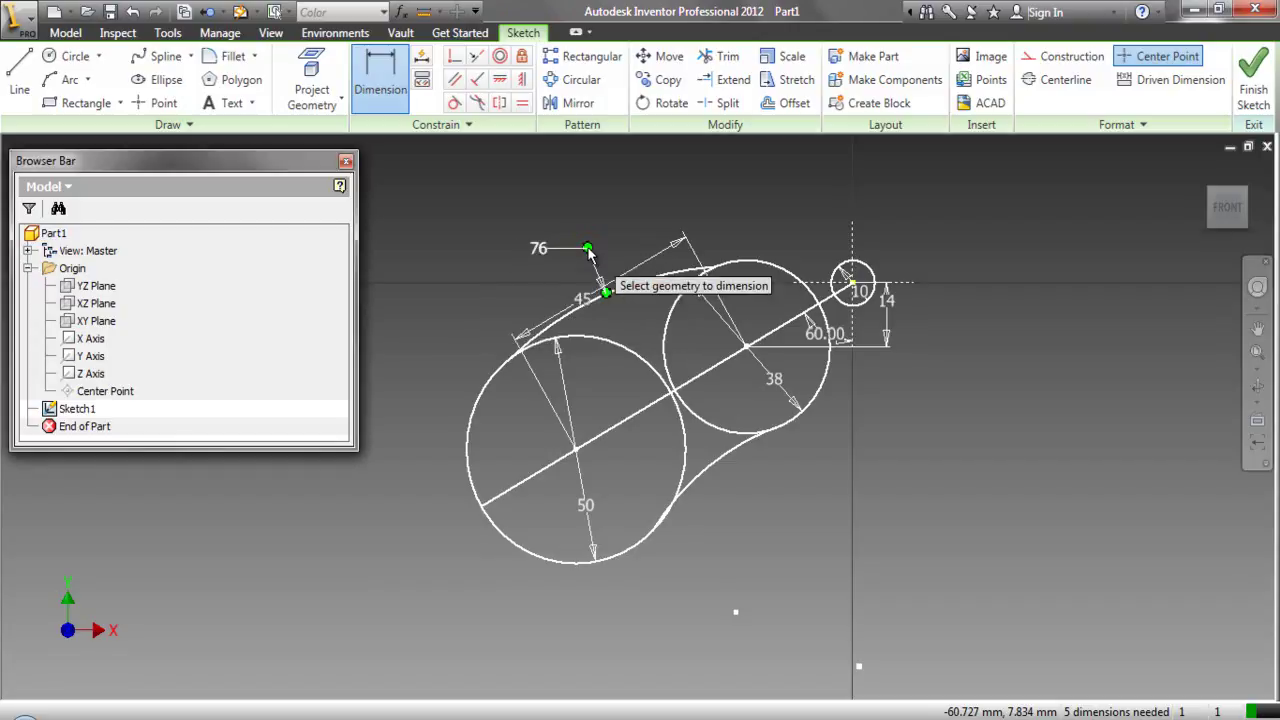
Dimension the lower connecting arc with a 38 mm radius, finish dimensioning, and move the 76 mm radius dimension inside the profile.
left_click(725, 456)
scroll(709, 449, "down", 3)
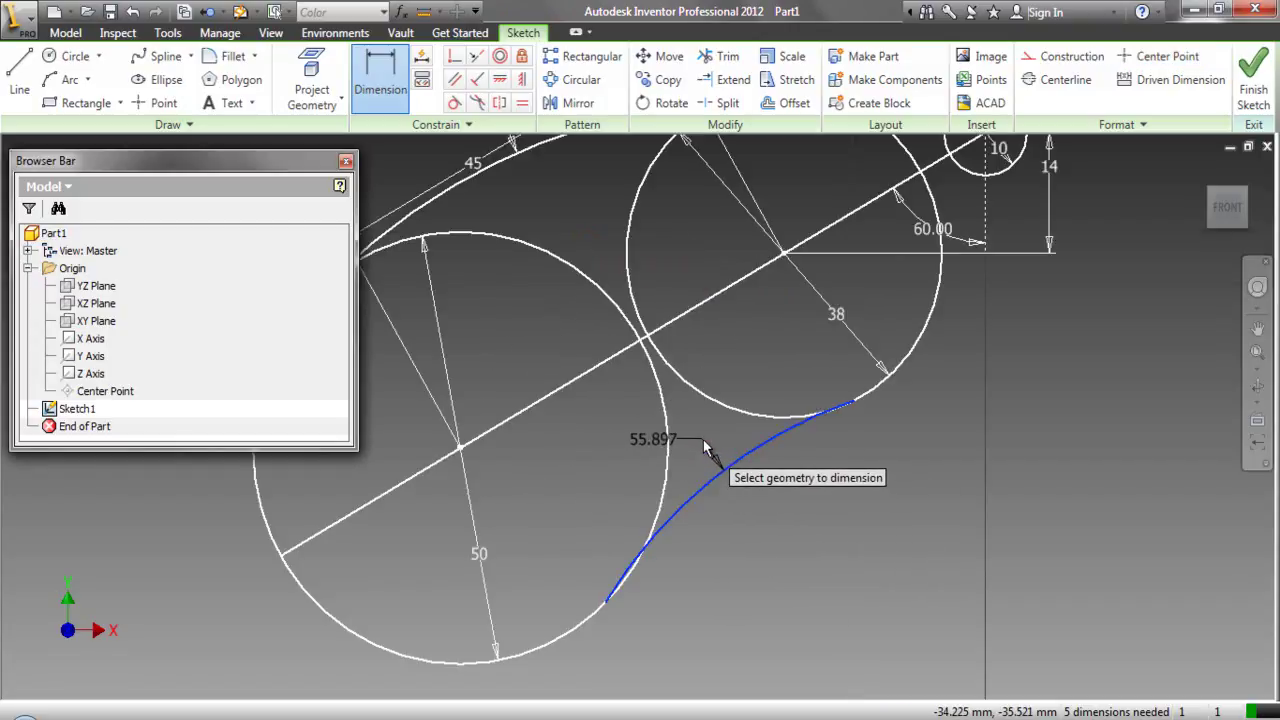
left_click(703, 443)
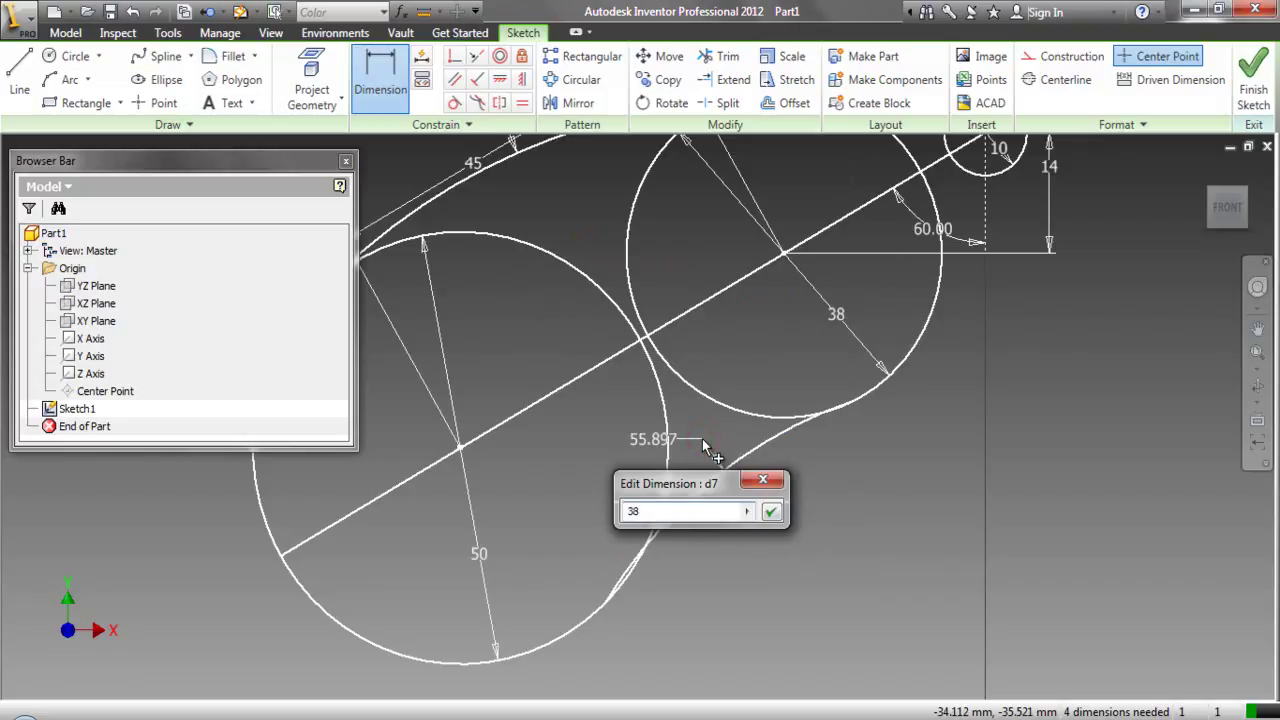
key("Return")
scroll(823, 479, "up", 3)
right_click(545, 211)
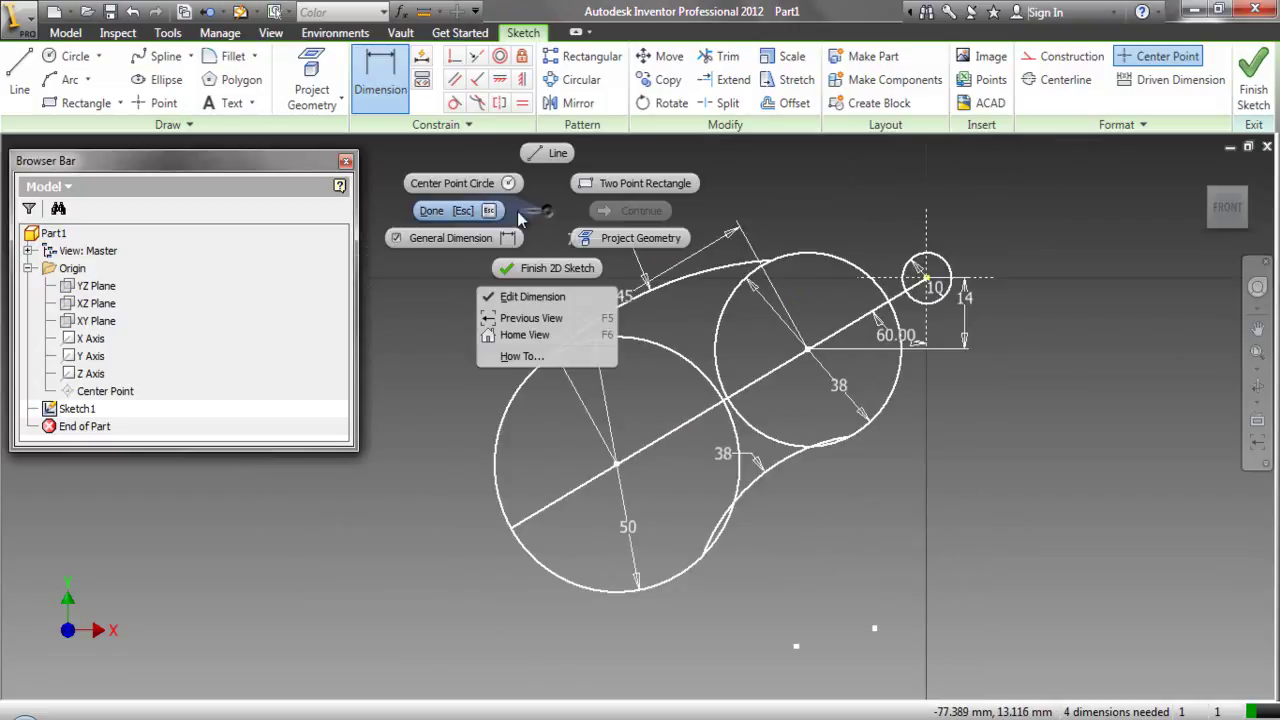
left_click(488, 214)
left_click_drag(578, 244, 681, 322)
scroll(640, 302, "down", 2)
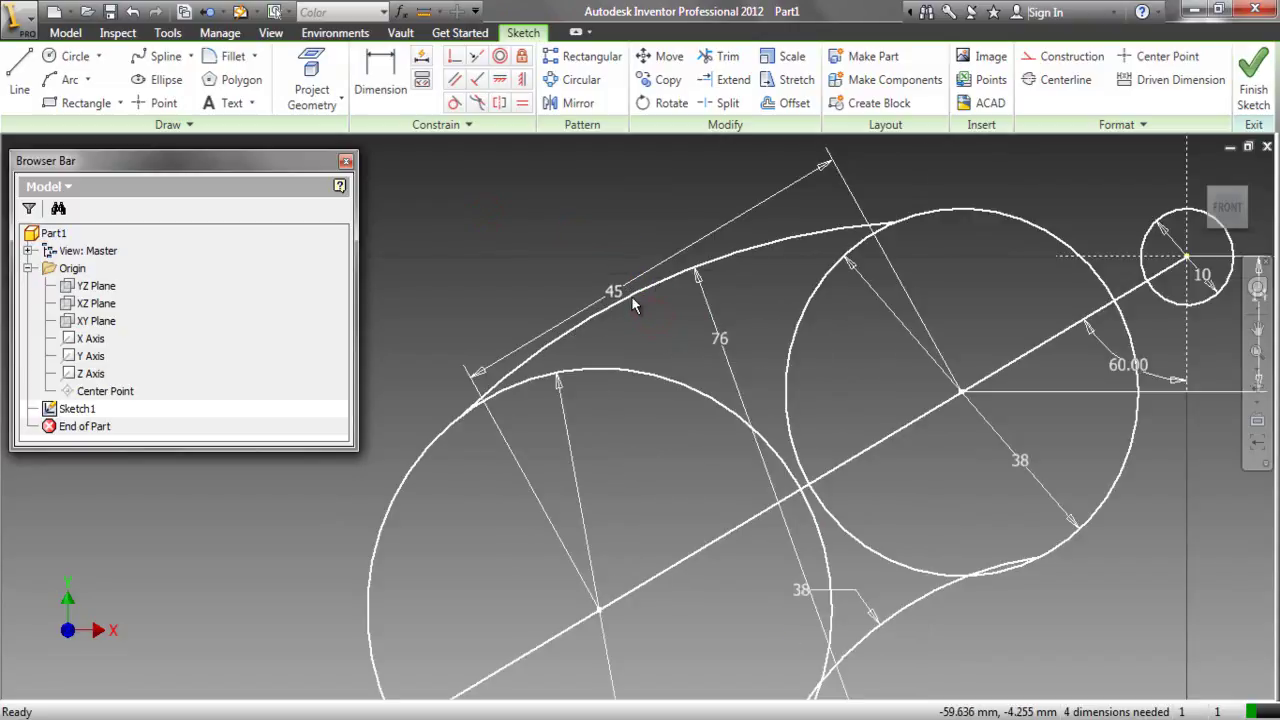
Make the upper 76 mm arc tangent to both the 50 mm and the 38 mm circles.
left_click(454, 103)
left_click(538, 352)
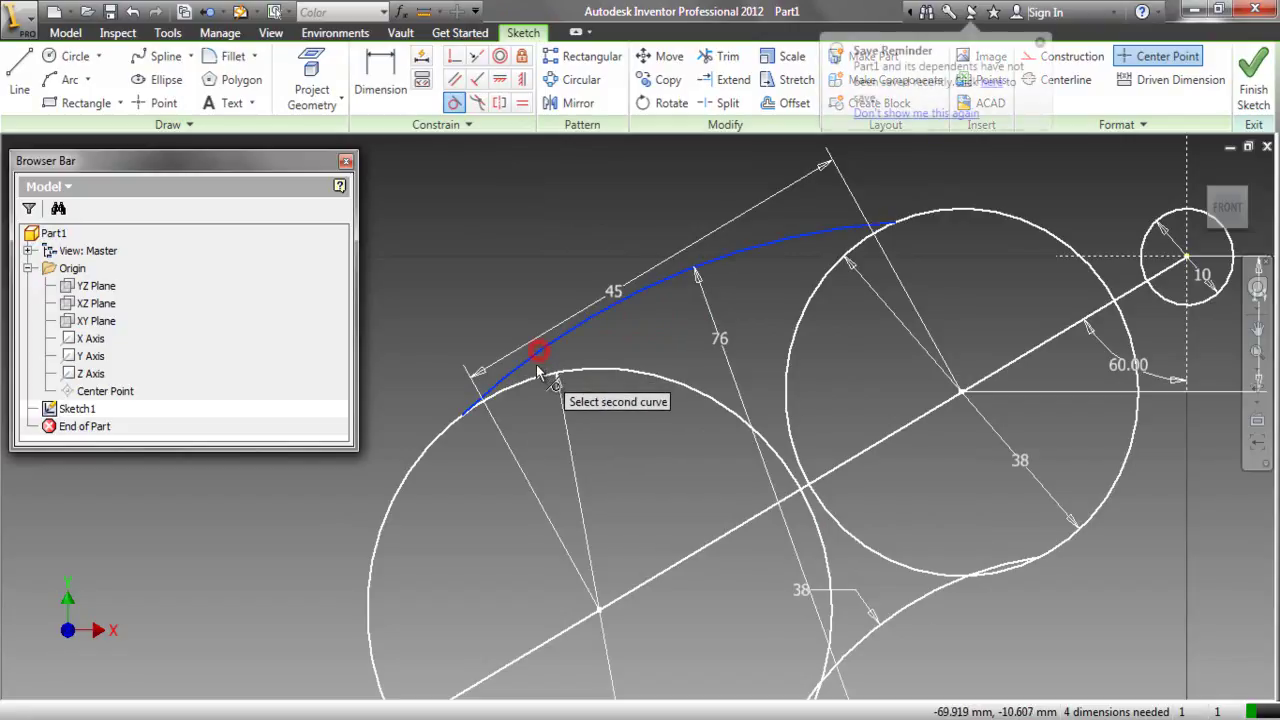
left_click(540, 376)
left_click(807, 235)
left_click(925, 214)
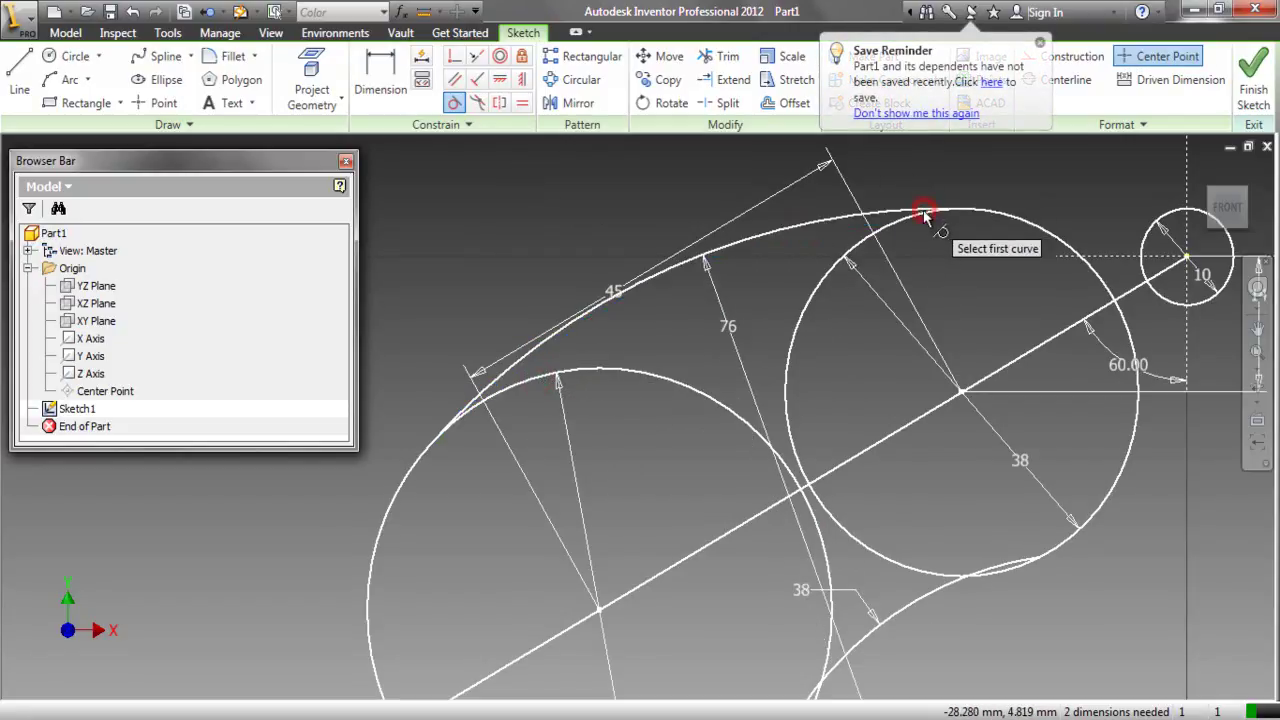
Make the lower 38 mm radius arc tangent to both the 50 mm and 38 mm circles, and finish the Tangent constraint.
scroll(925, 214, "down", 3)
left_click(815, 453)
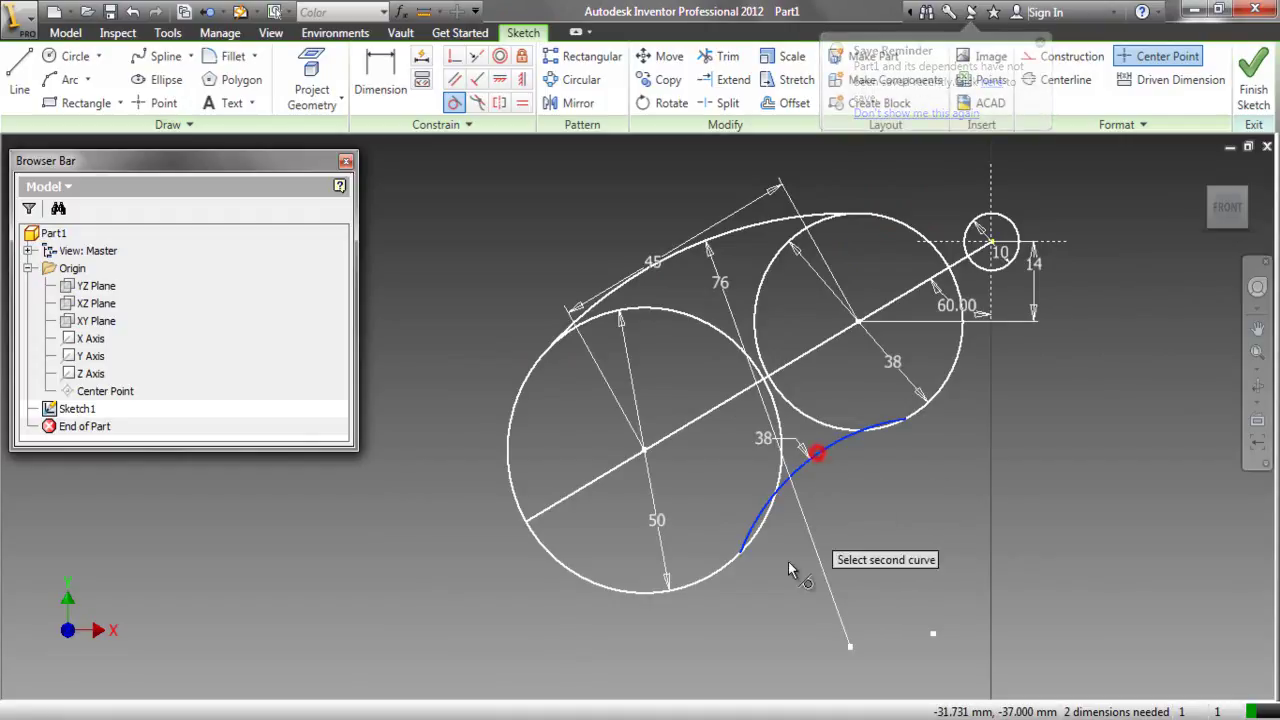
left_click(716, 569)
left_click(850, 441)
left_click(820, 422)
right_click(900, 475)
left_click(850, 470)
left_click(1257, 352)
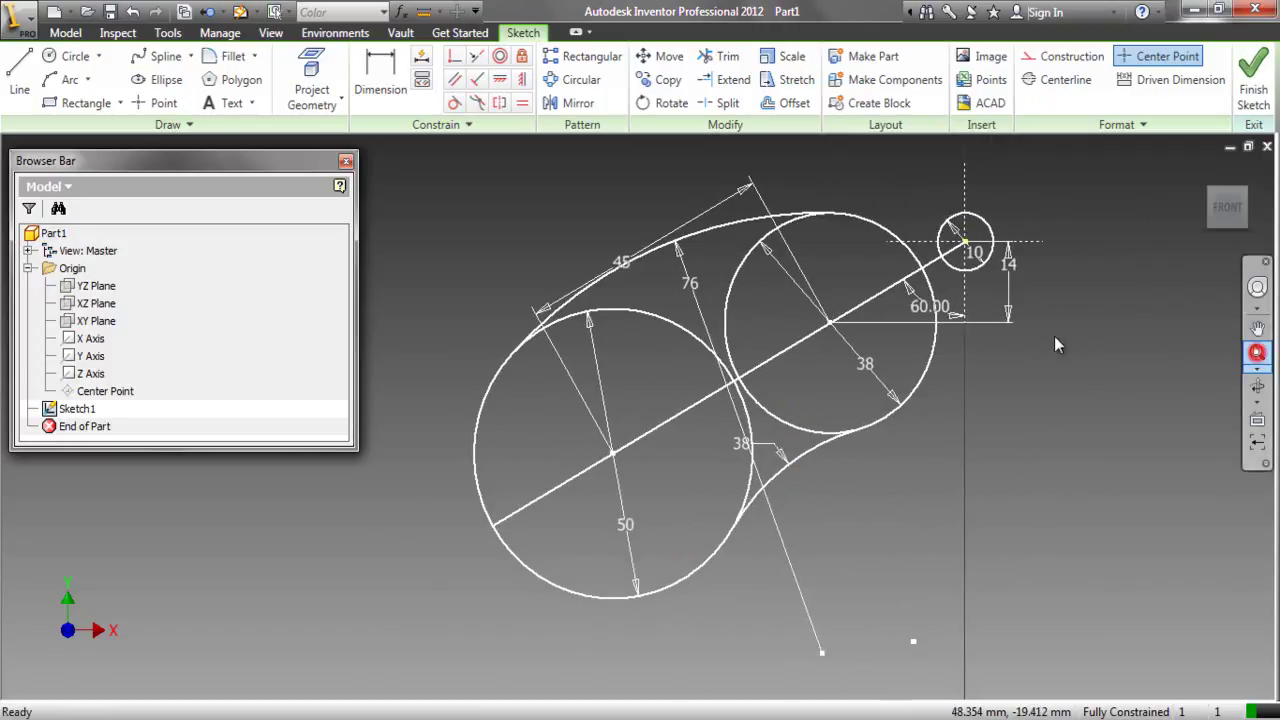
left_click_drag(1043, 353, 1038, 324)
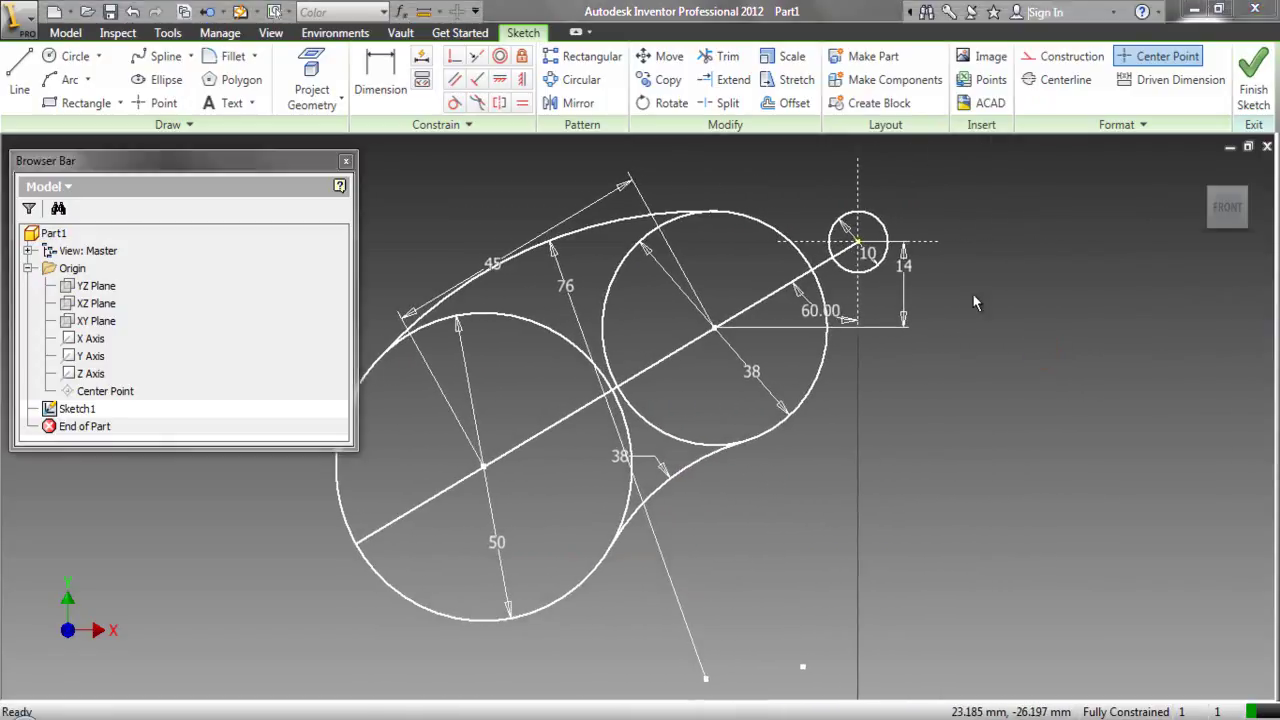
Offset the 10 mm circle outward to a concentric circle of about 8.2 mm radius.
scroll(900, 180, "down", 3)
left_click(795, 105)
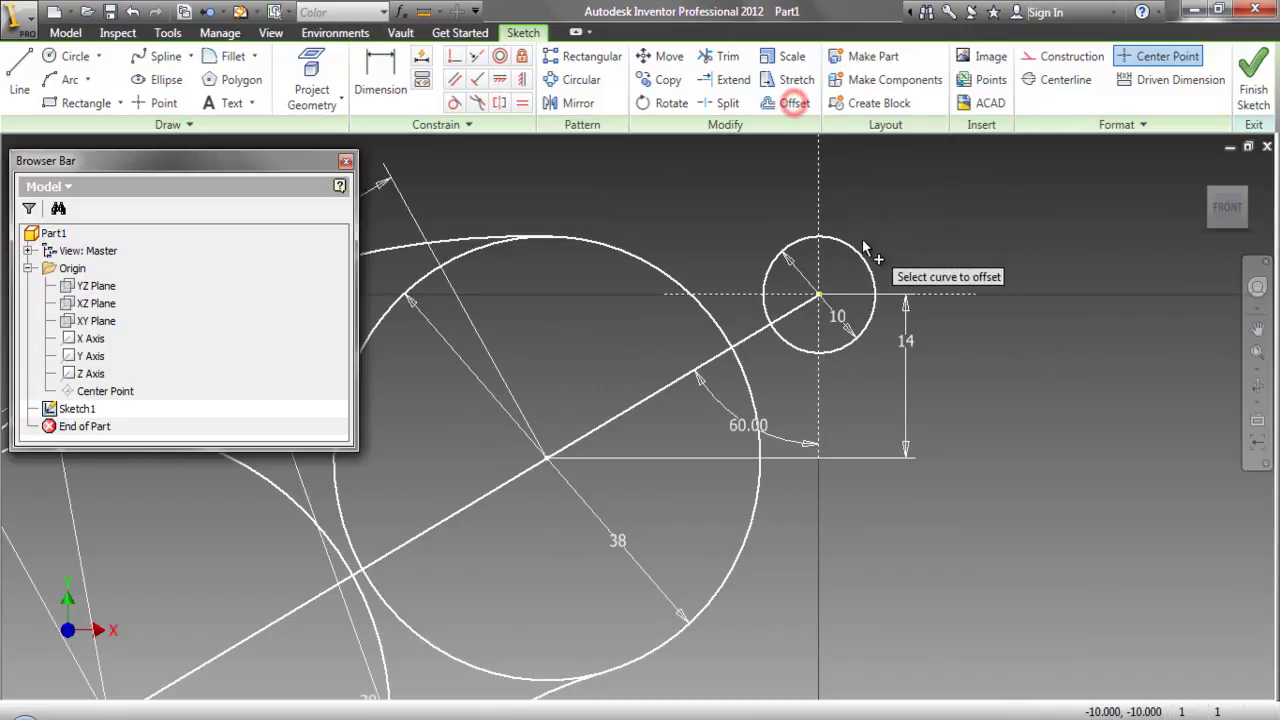
right_click(900, 240)
left_click(960, 238)
left_click(894, 243)
Add a 9 mm radius dimension to the offset circle around the 10 mm hole and finish dimensioning.
right_click(938, 205)
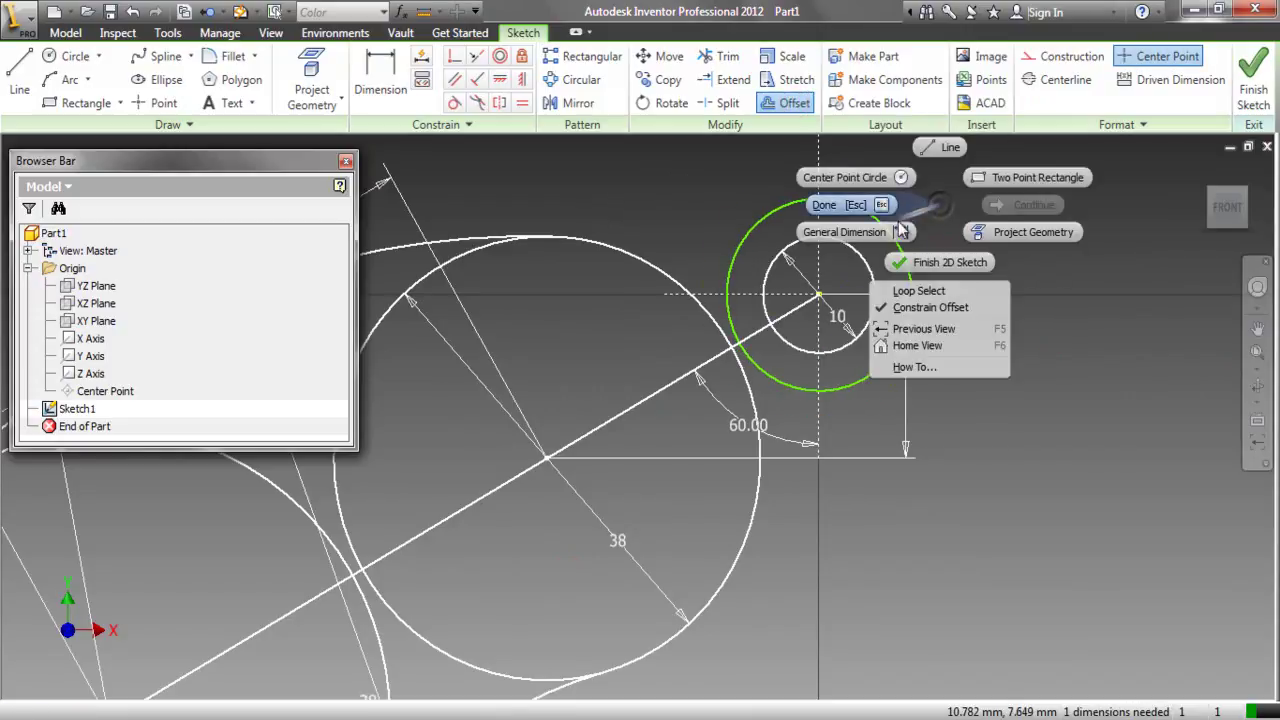
left_click(900, 231)
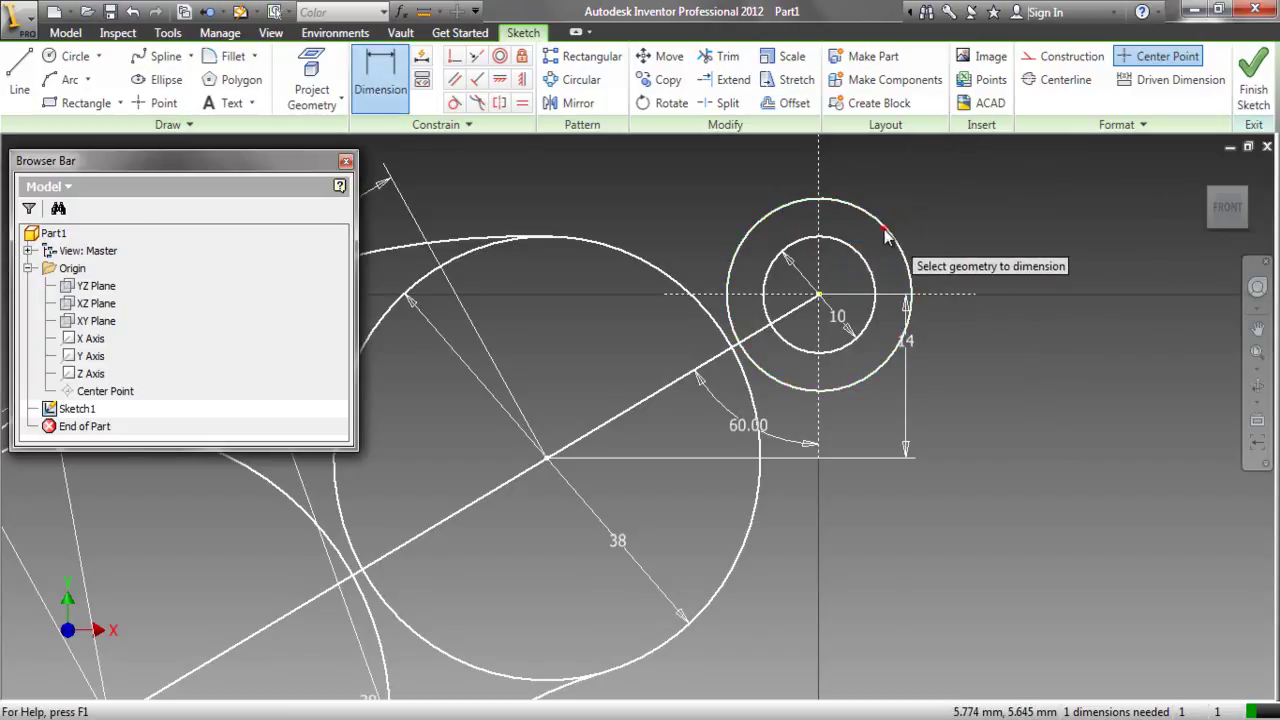
left_click(887, 237)
right_click(918, 208)
left_click(900, 290)
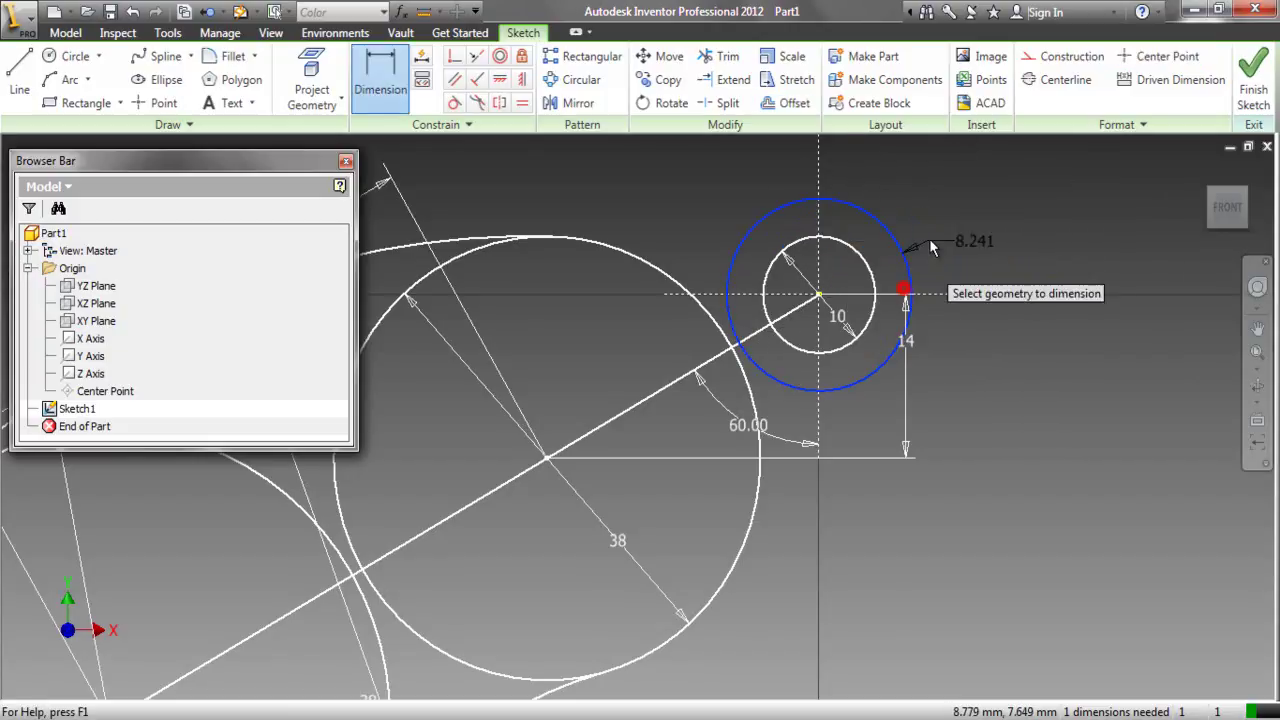
left_click(920, 196)
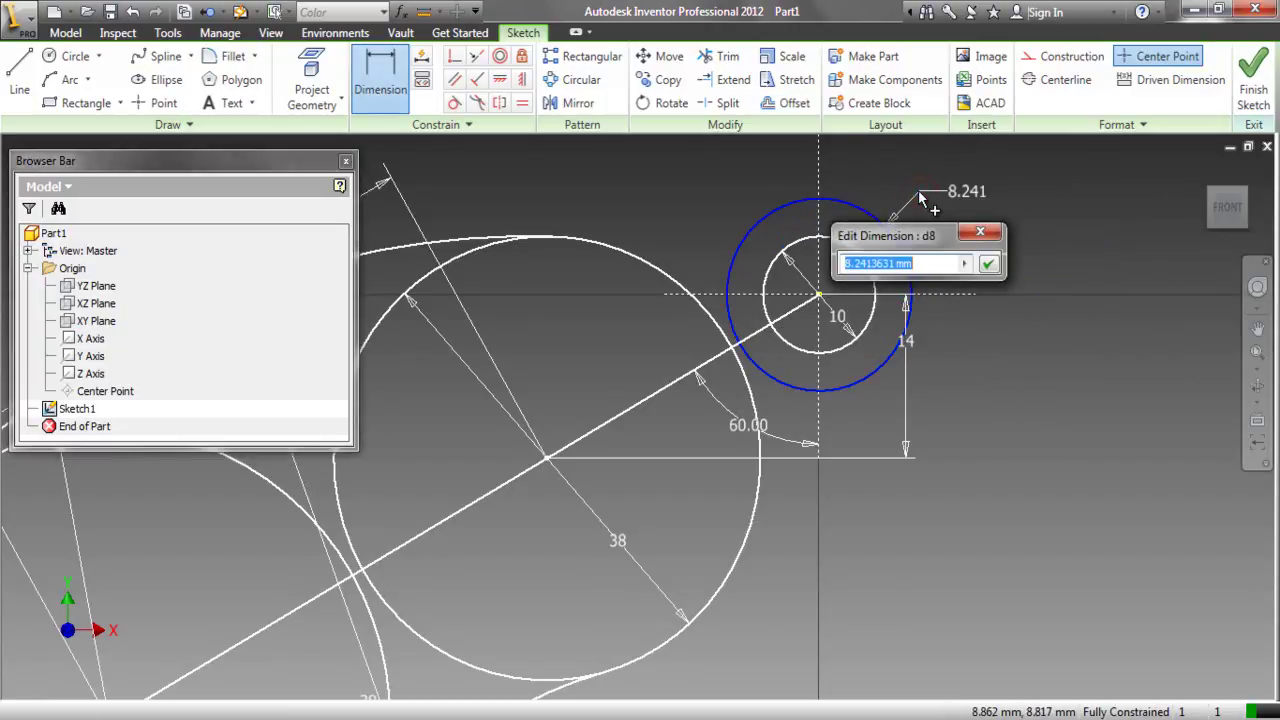
key("Return")
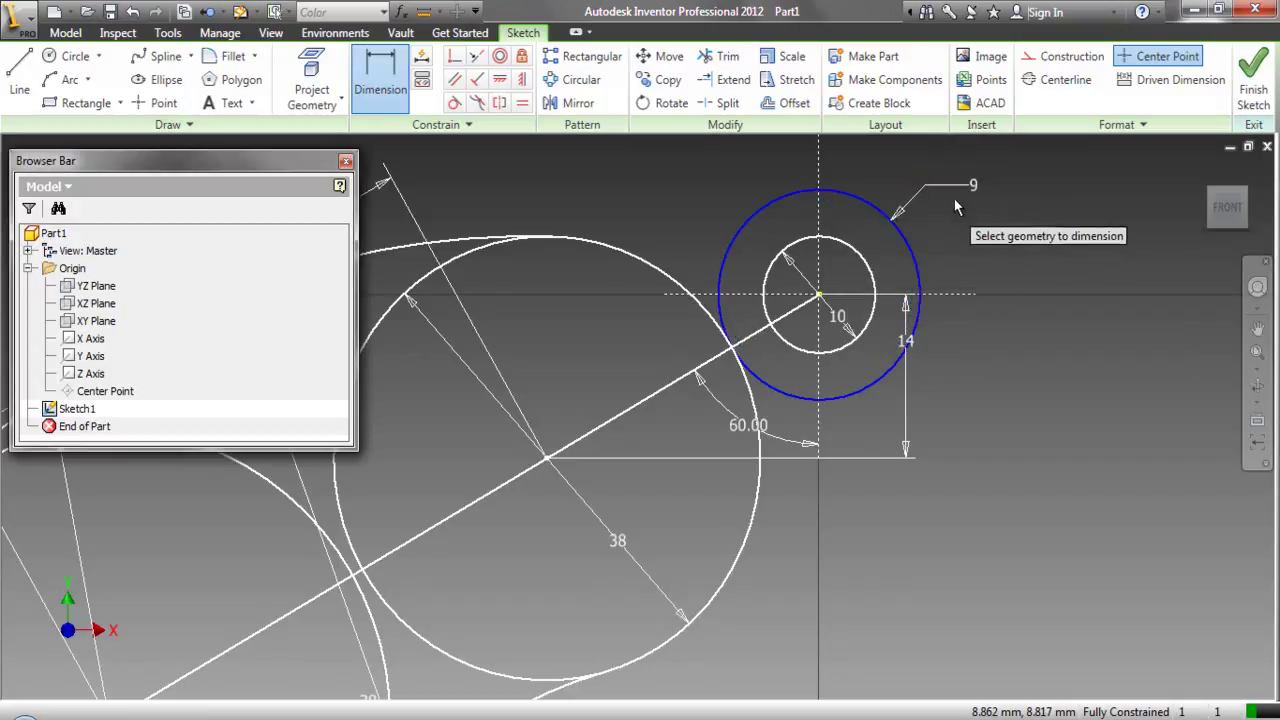
right_click(1014, 231)
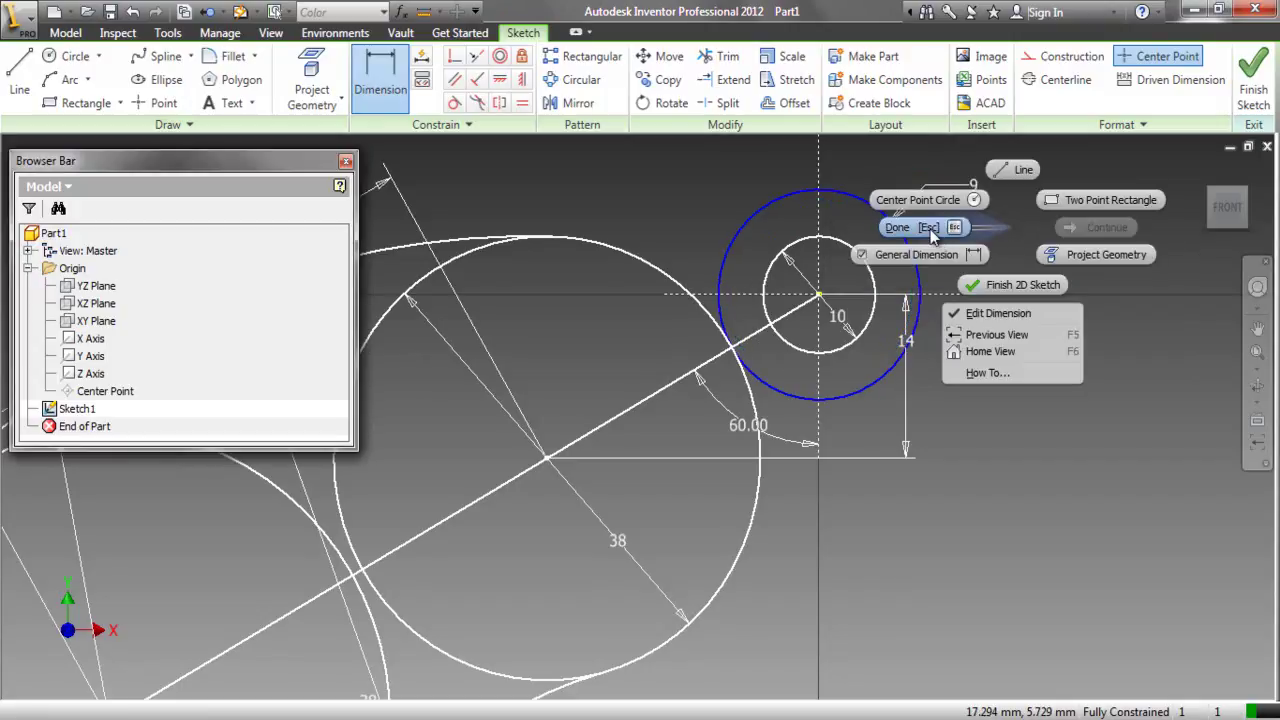
left_click(929, 228)
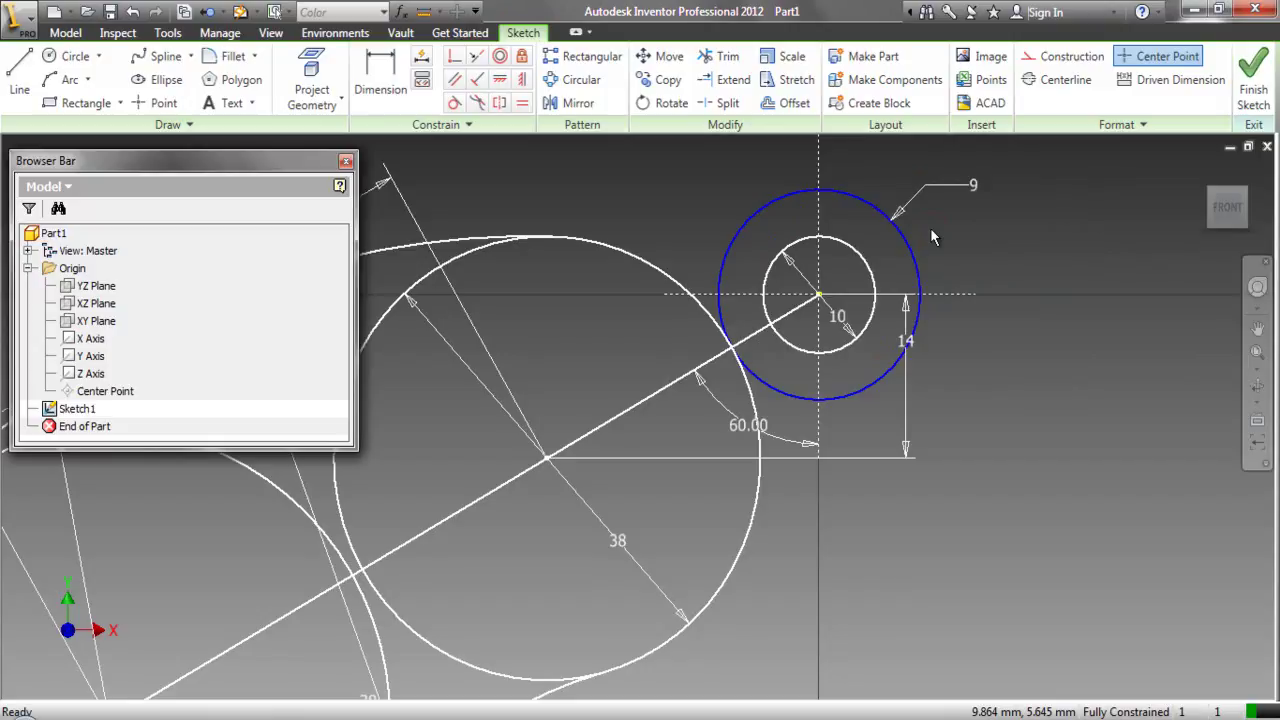
Draw a smaller circle inside the 38 mm circle, sharing its centre.
right_click(1021, 249)
left_click(53, 60)
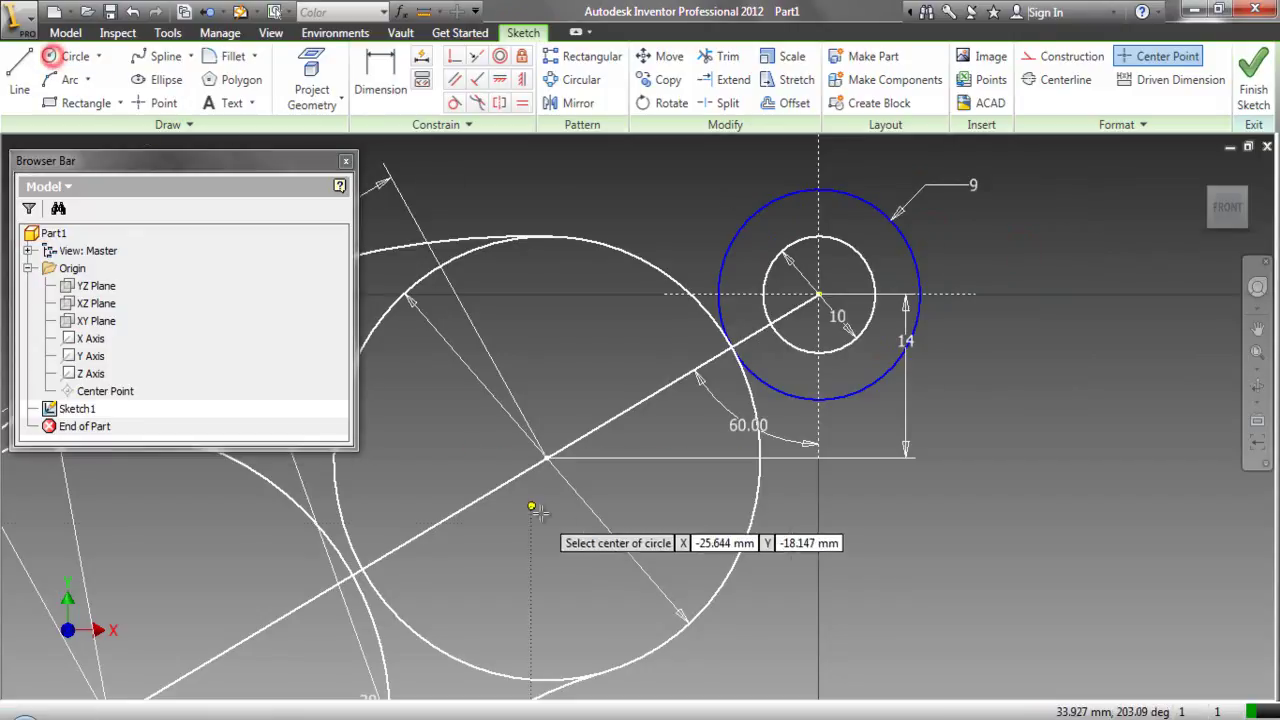
left_click(547, 457)
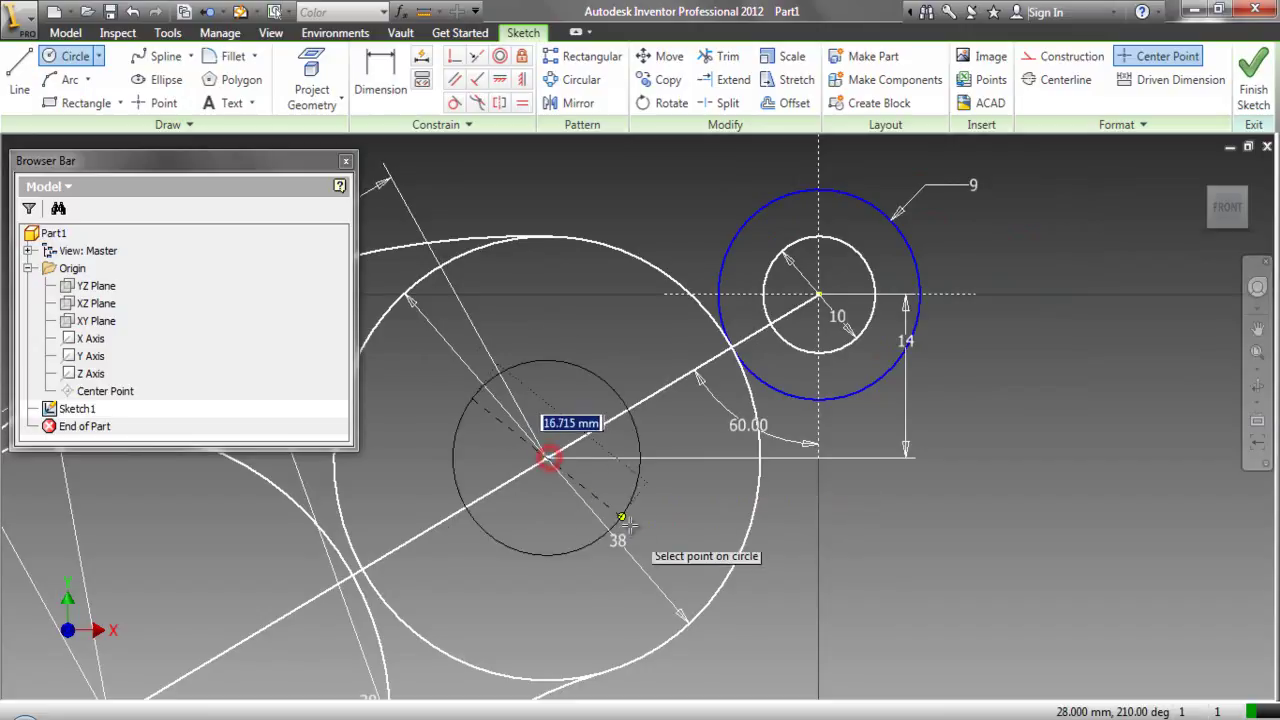
left_click(640, 531)
Make the new inner circle equal in size to the 9 mm radius circle and finish the Equal constraint.
left_click(522, 103)
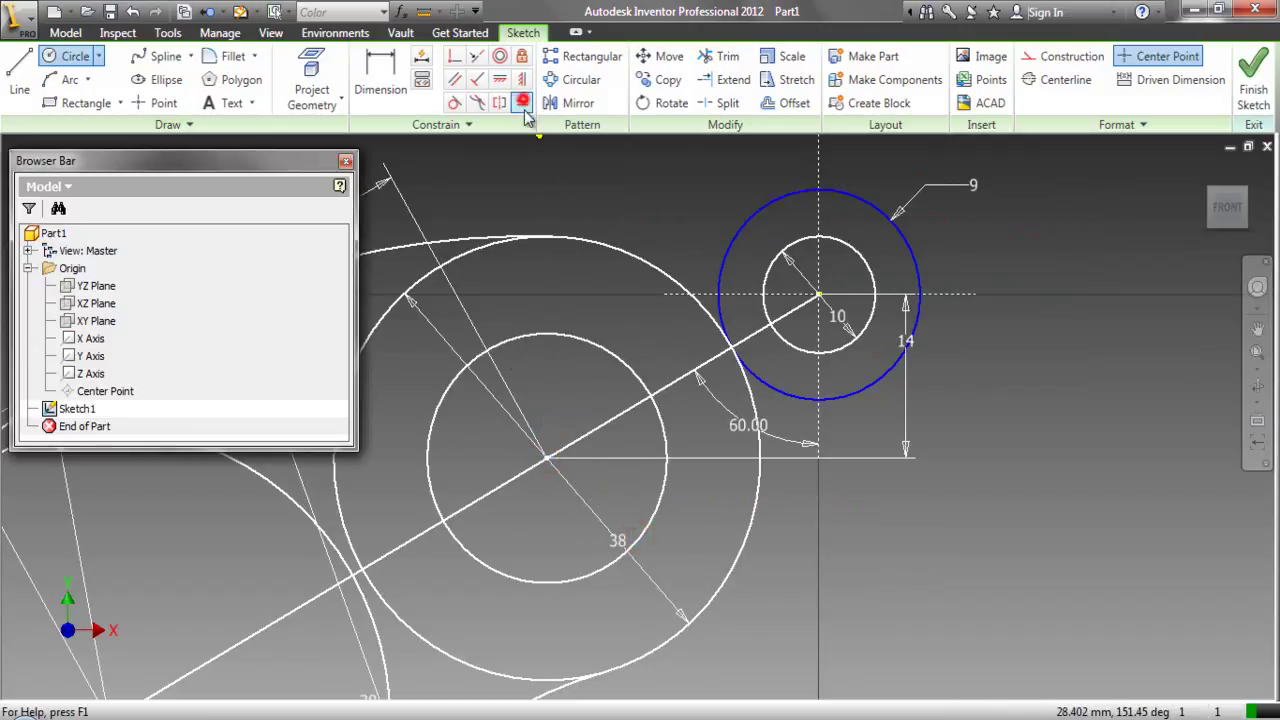
left_click(553, 334)
left_click(745, 214)
right_click(666, 165)
left_click(583, 166)
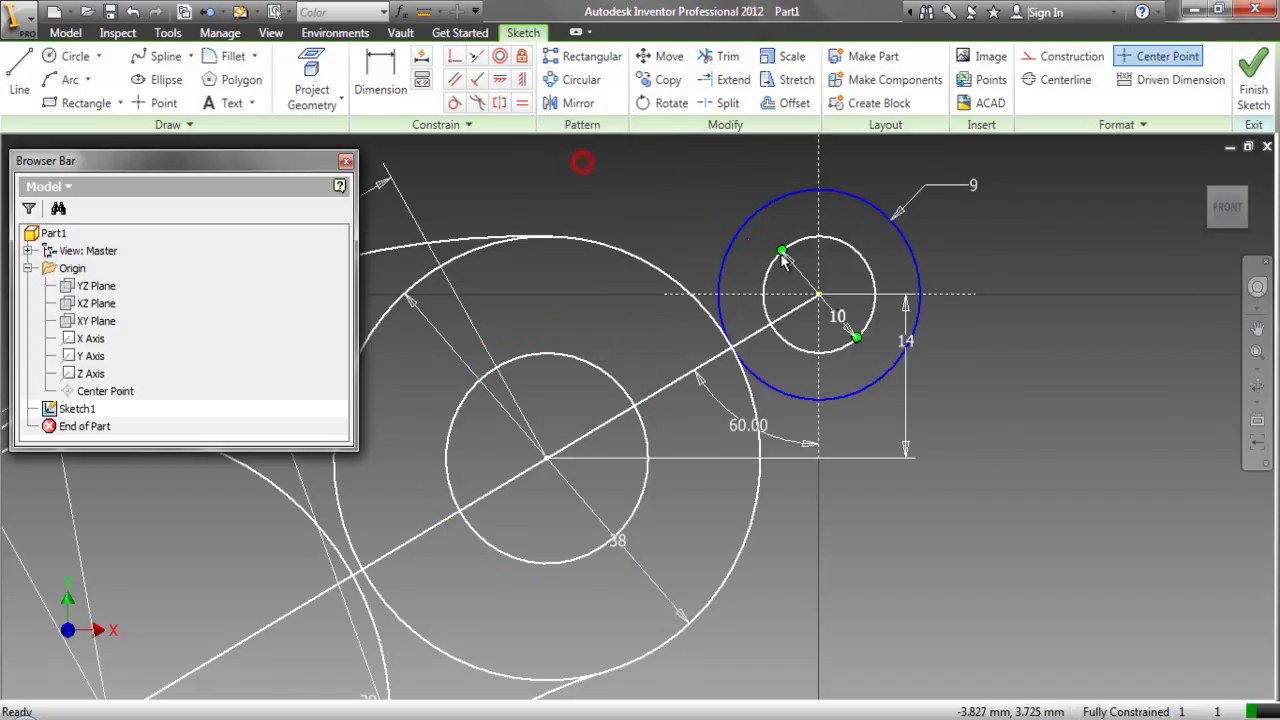
left_click(757, 214)
left_click(1105, 126)
left_click(1094, 171)
left_click(1070, 362)
left_click(1064, 386)
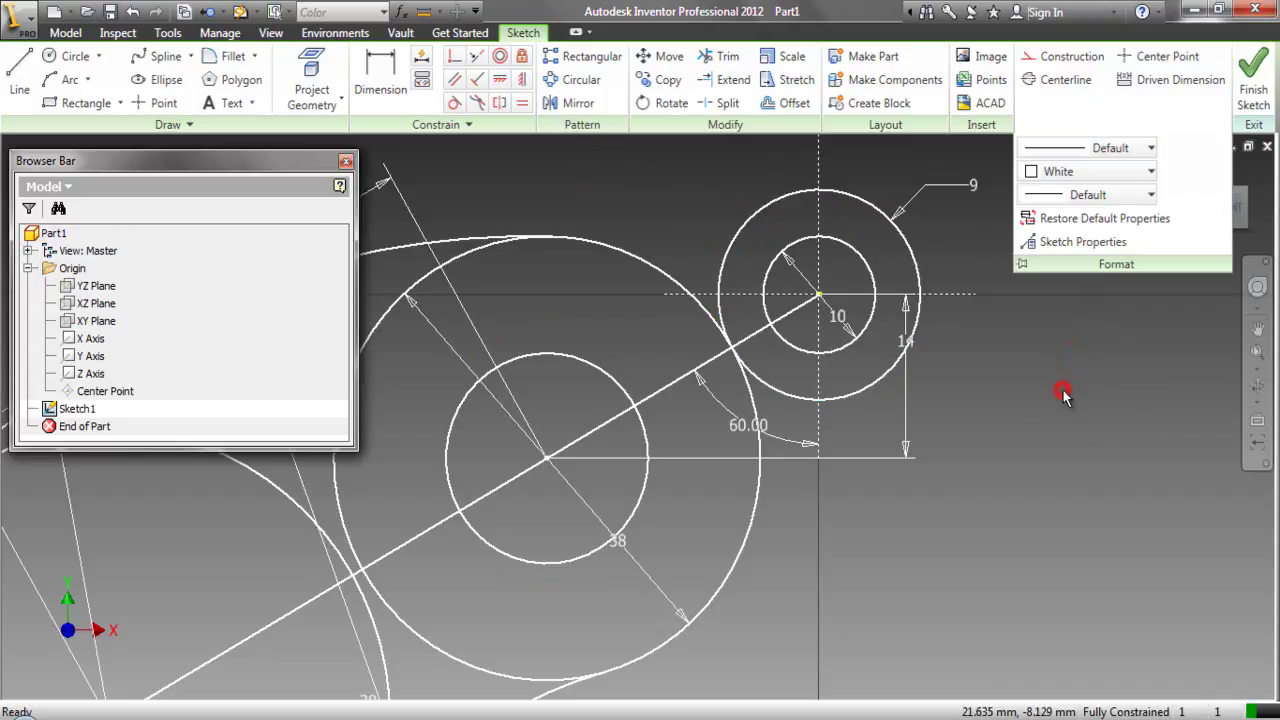
Draw a slanted line from inside the 38 mm circle, above its inner circle, up toward the 9 mm radius circle.
left_click(24, 80)
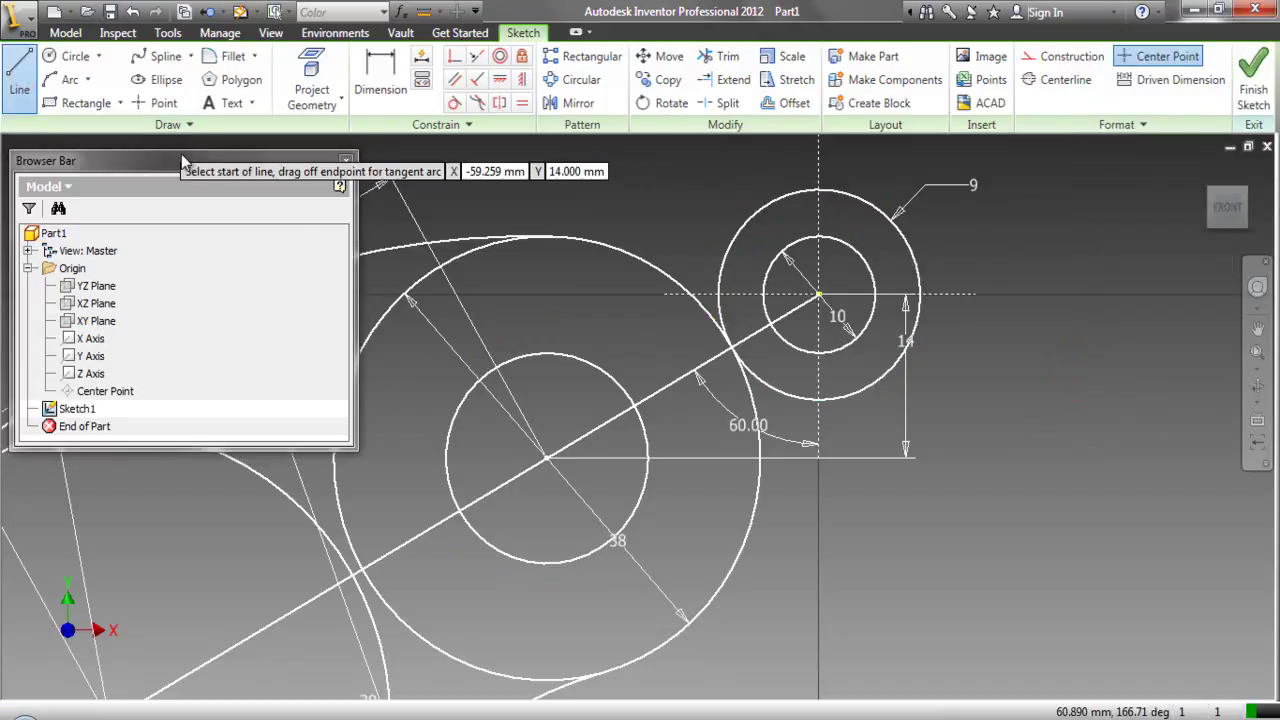
left_click(463, 339)
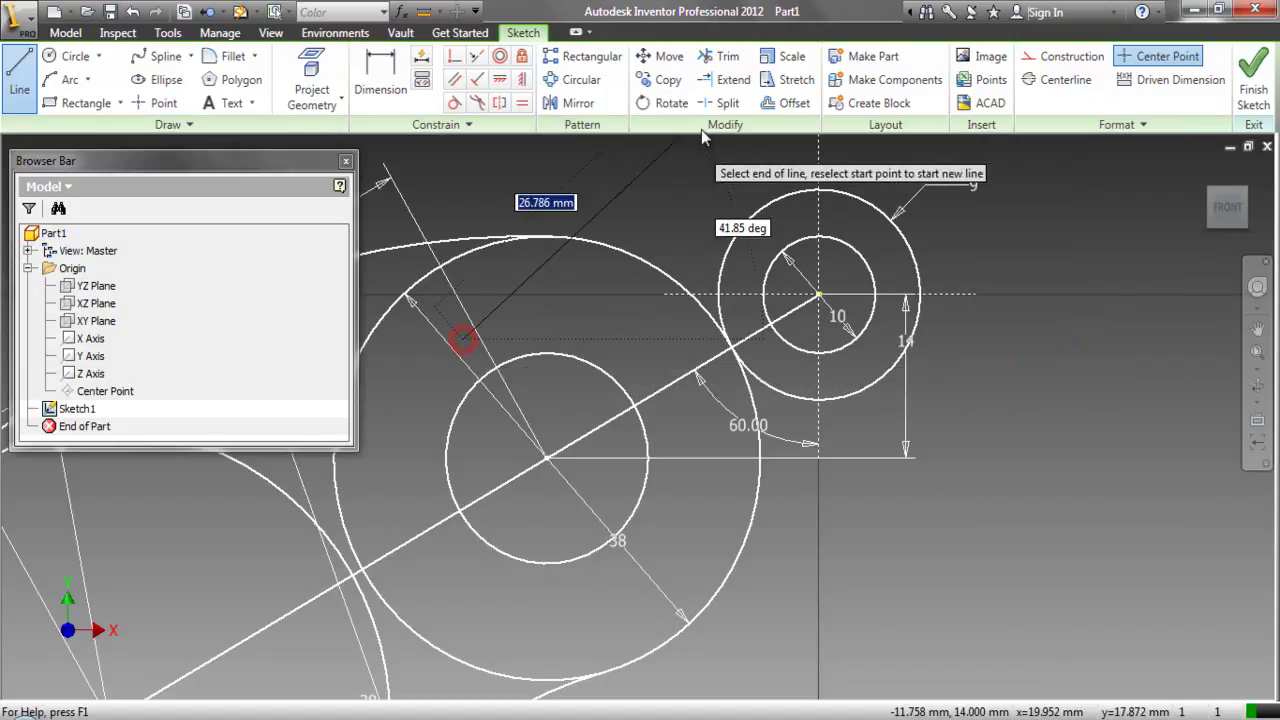
left_click(716, 178)
right_click(661, 160)
left_click(560, 161)
Make the new line tangent to the inner circle and the 9 mm radius circle, and extend it to the latter's tangent point.
left_click(454, 103)
left_click(529, 300)
left_click(537, 358)
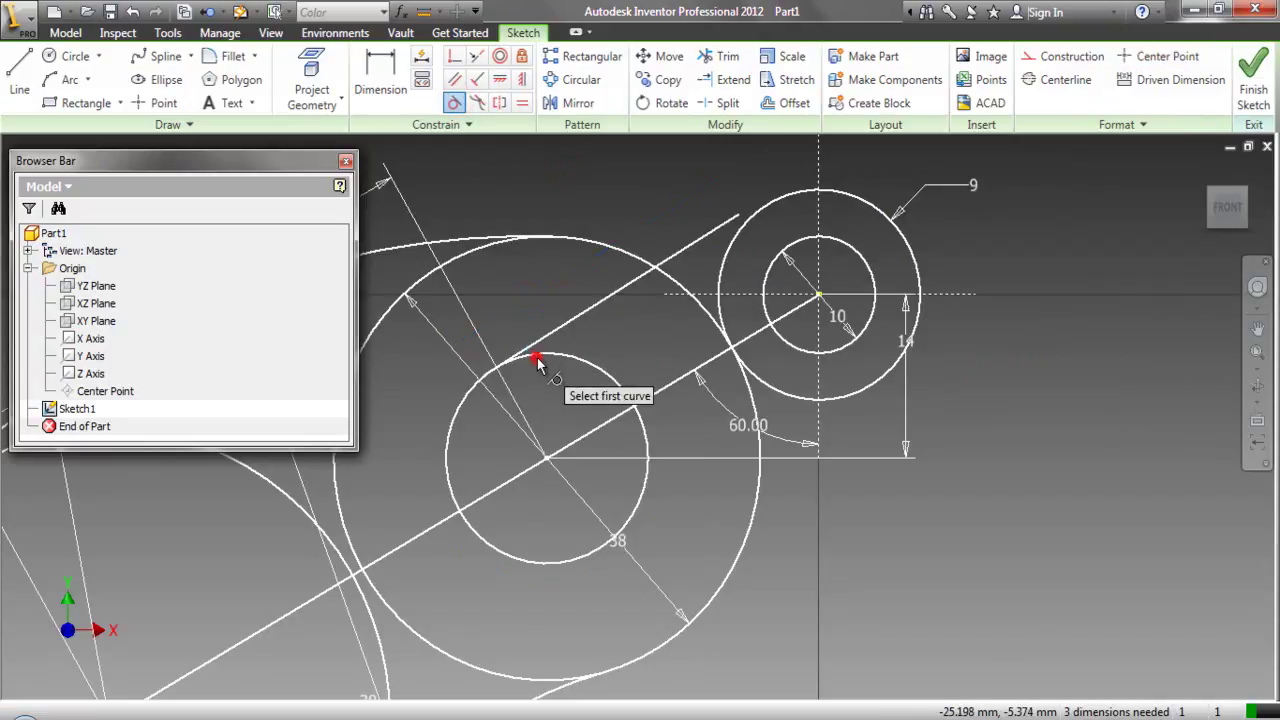
left_click(710, 229)
left_click(764, 204)
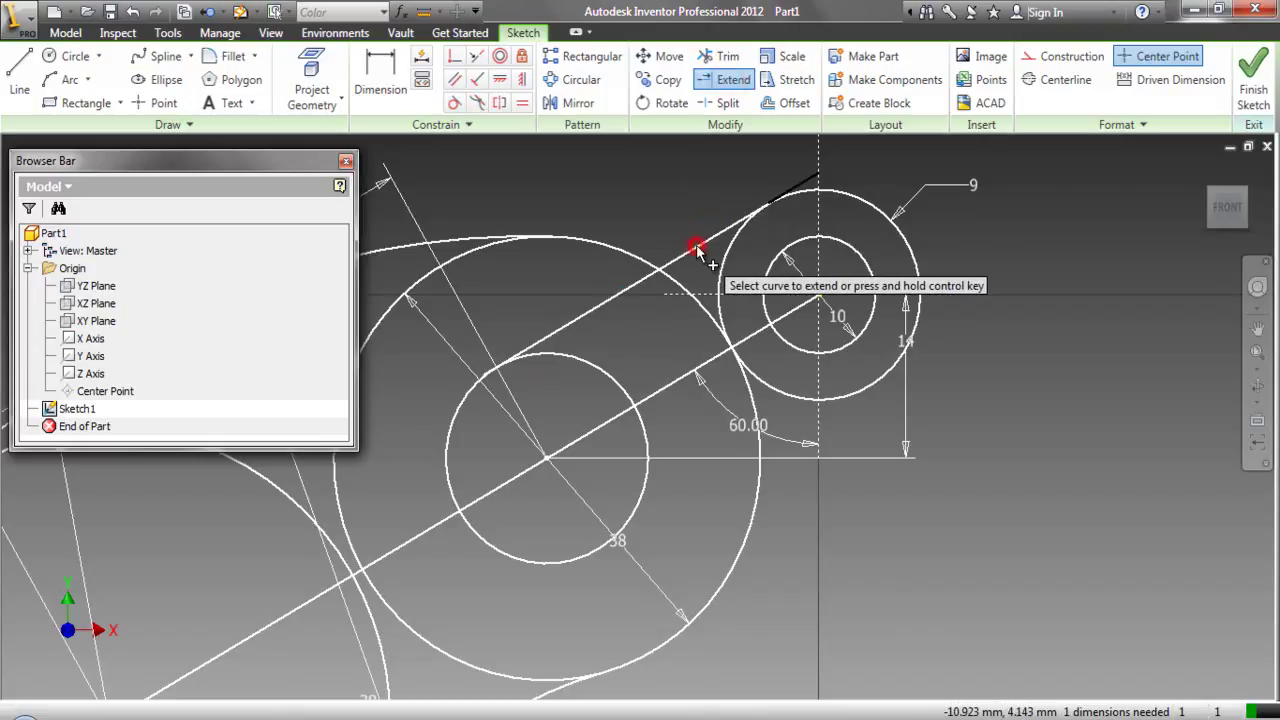
right_click(628, 194)
left_click(568, 193)
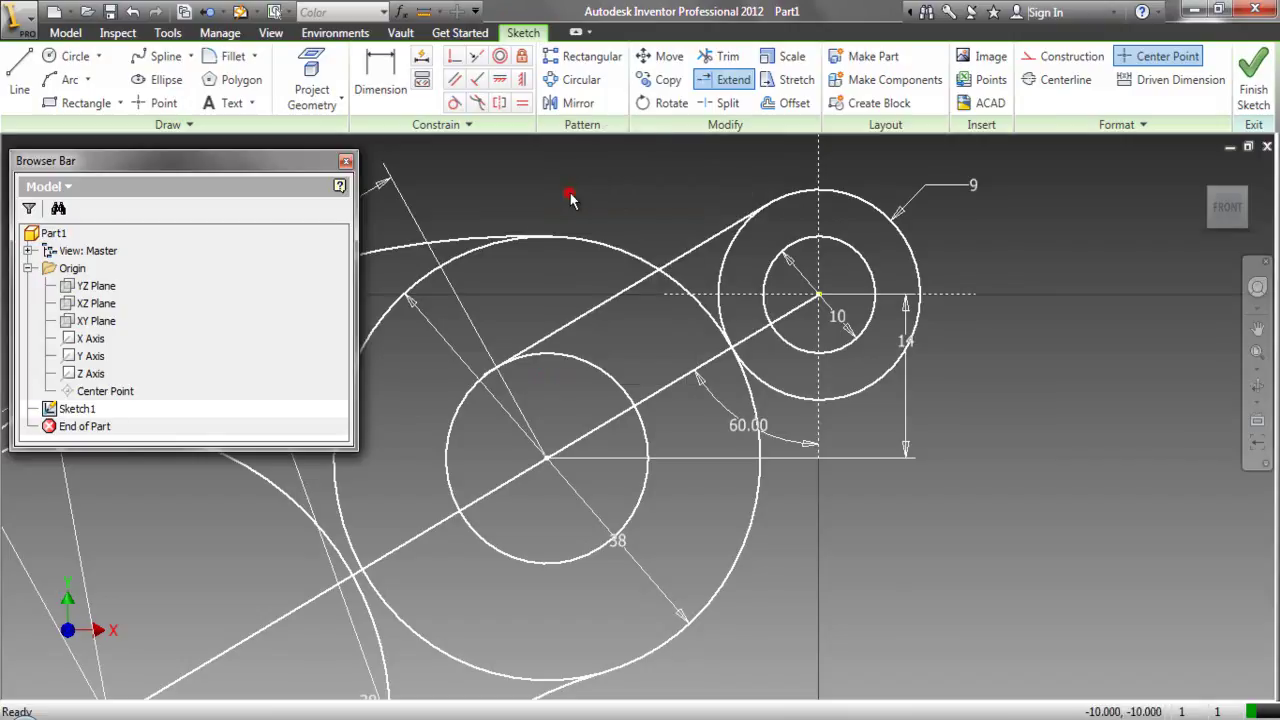
Mirror the tangent line about the 60-degree line through the circle centres and close the Mirror command.
left_click(570, 103)
left_click(686, 256)
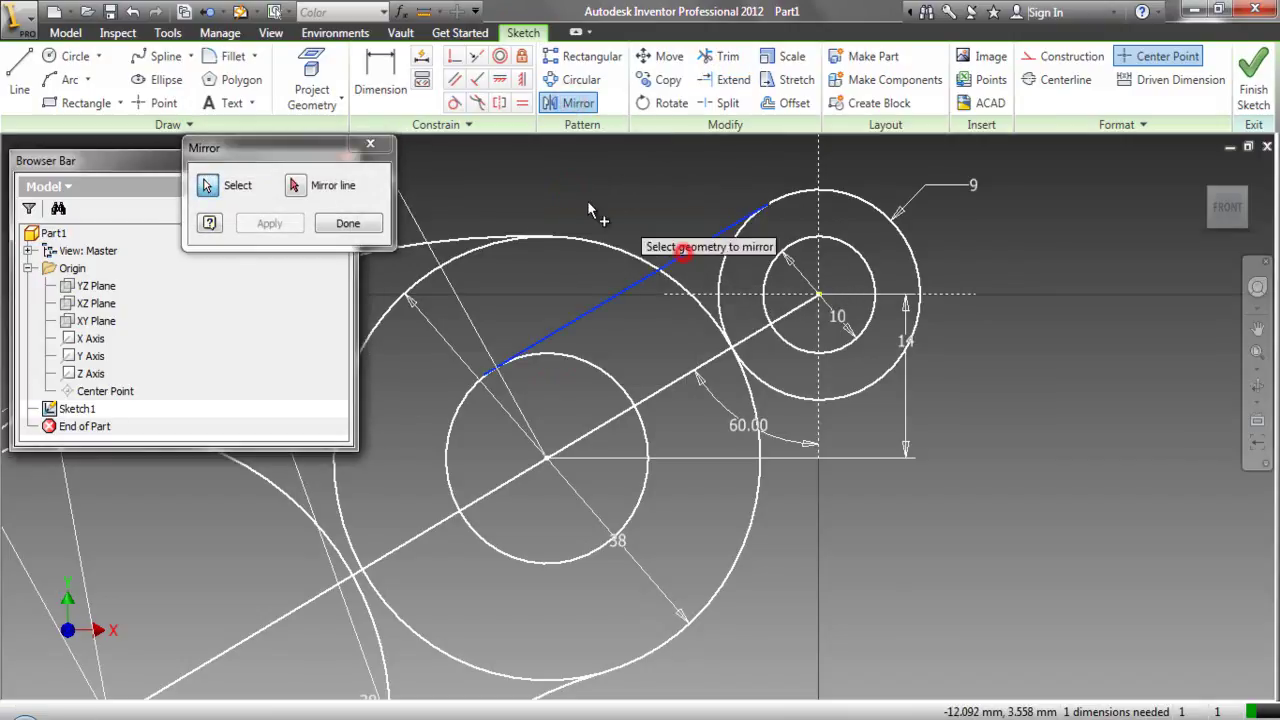
left_click(294, 188)
left_click(661, 385)
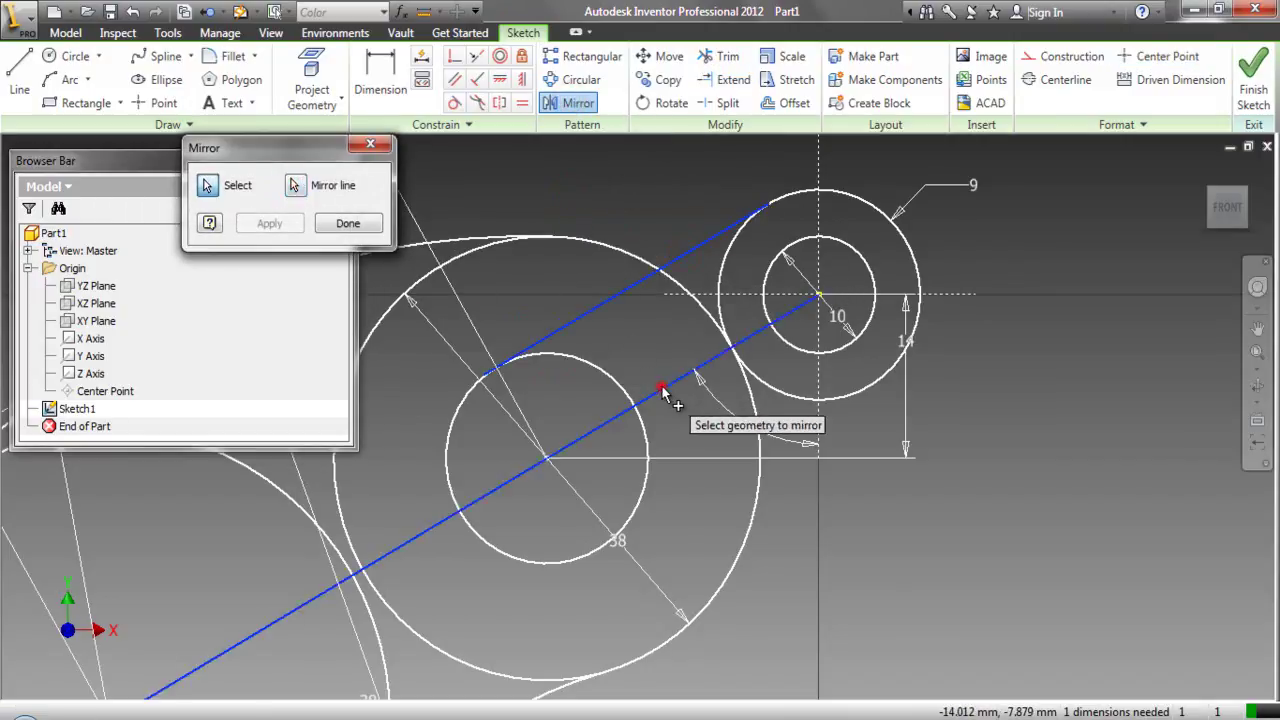
left_click(270, 224)
left_click(360, 222)
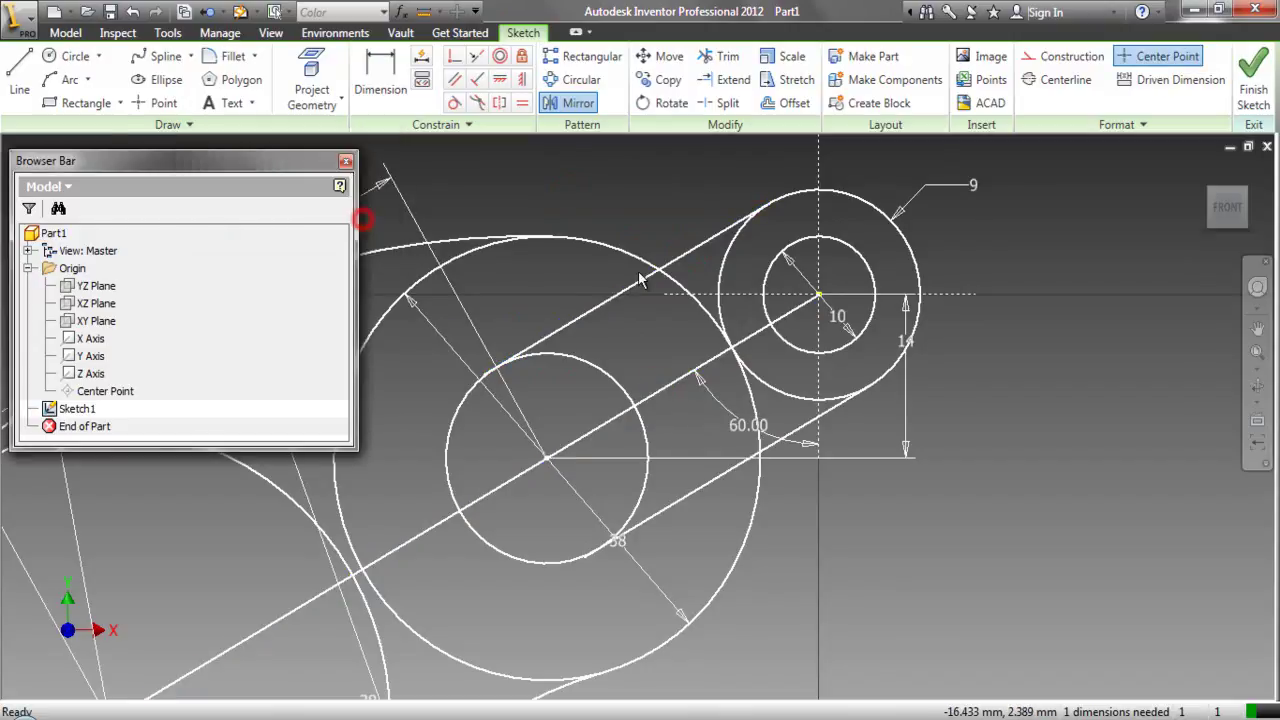
Convert the 60-degree line, the 9 mm radius circle and the equal inner circle to construction geometry.
left_click(661, 386)
left_click(1106, 58)
left_click(1120, 227)
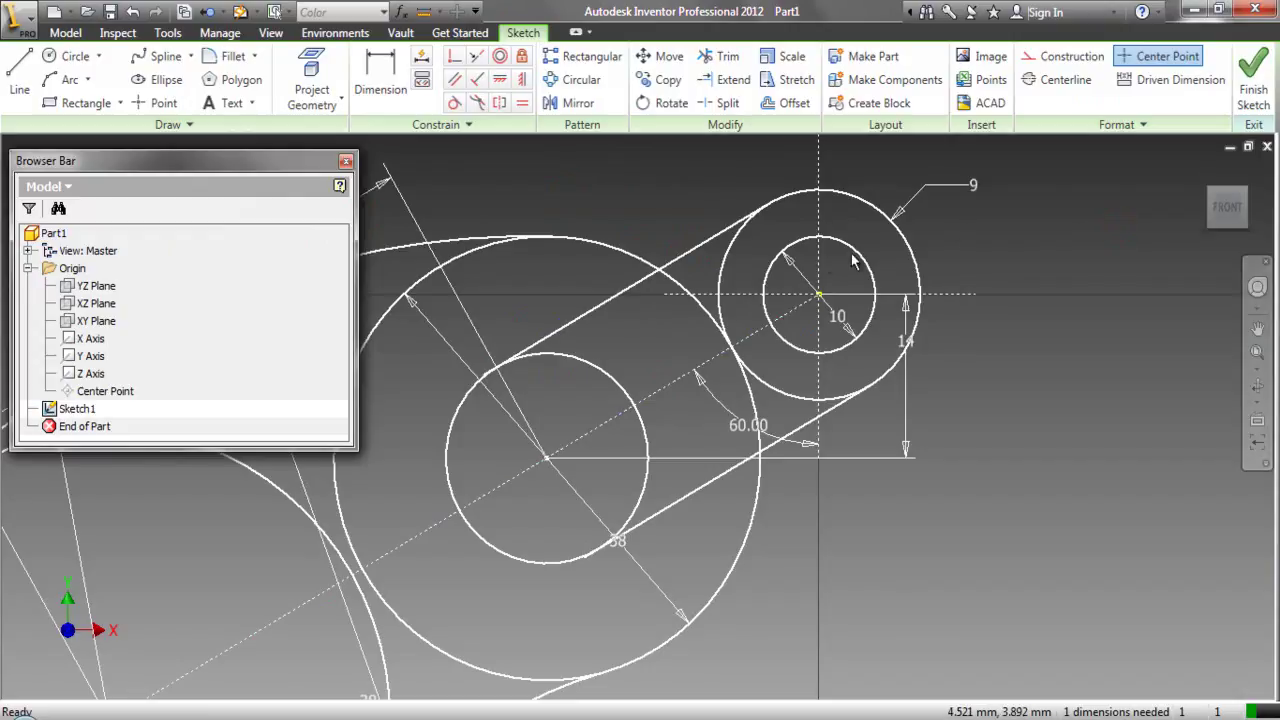
left_click(726, 257)
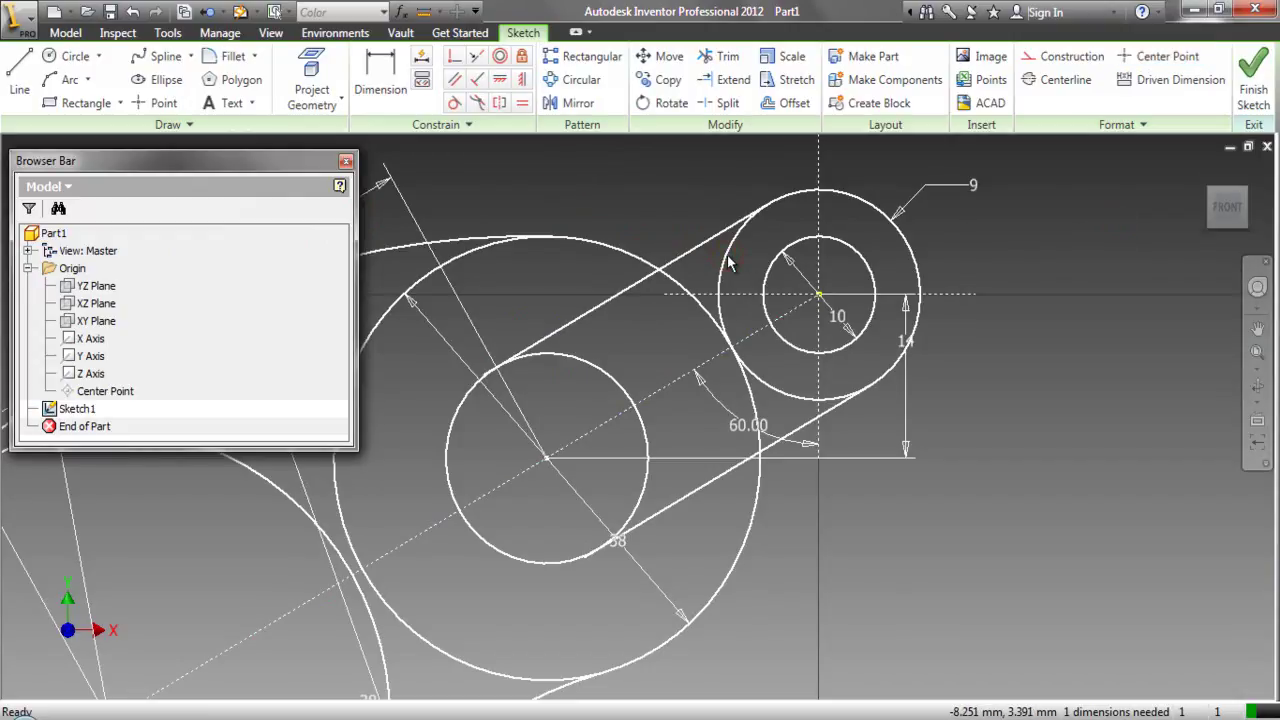
left_click(727, 262)
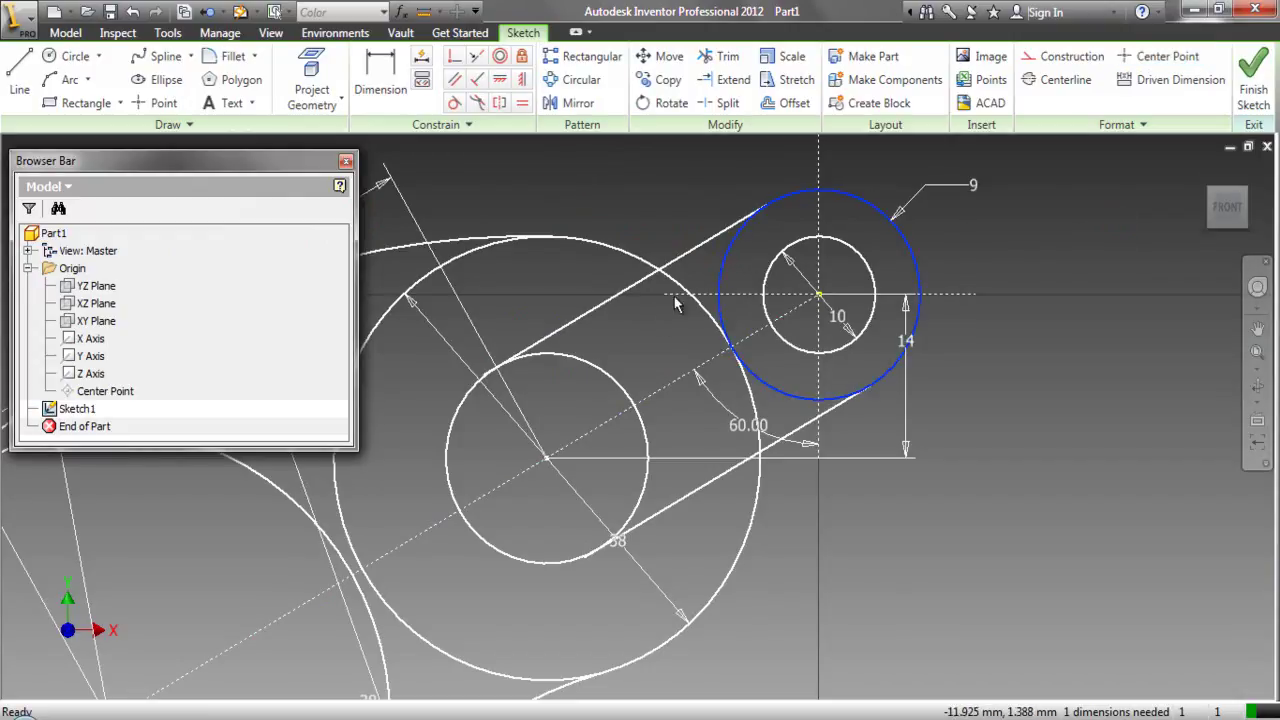
left_click(604, 376, "ctrl")
left_click(1078, 56)
left_click(1061, 247)
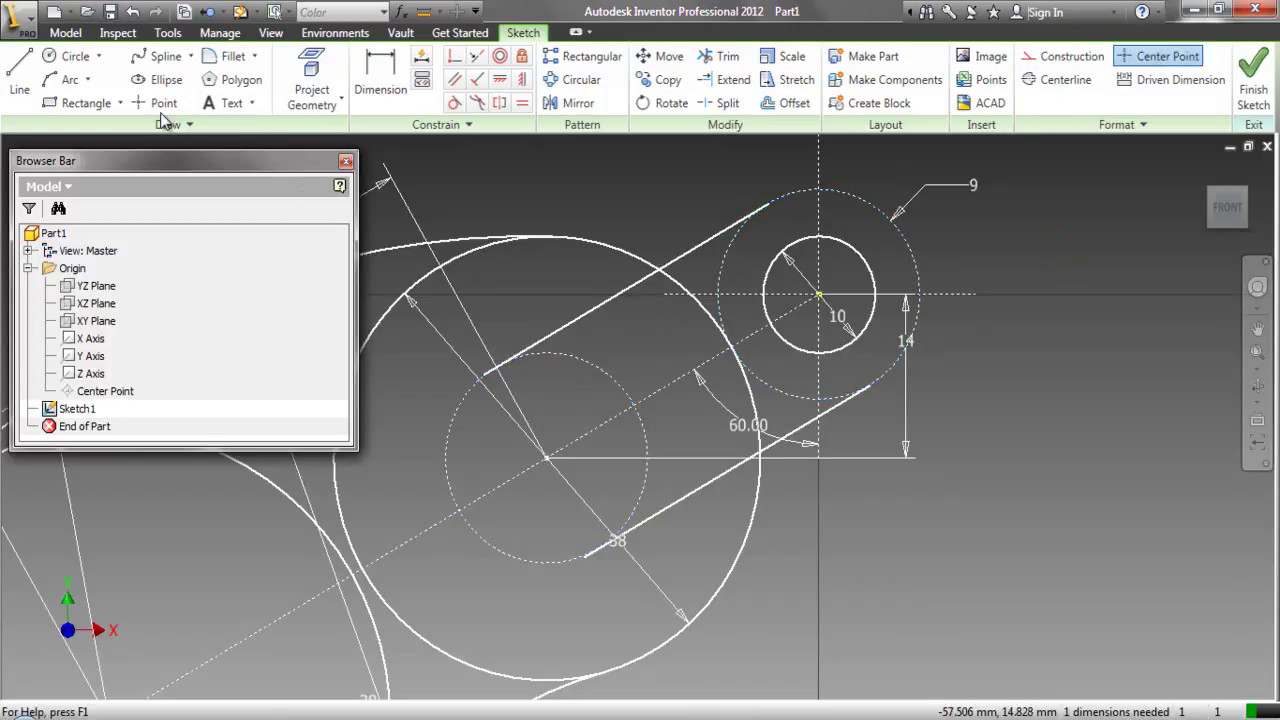
Draw a centre point arc about the 38 mm circle's centre from the upper tangent line's end round to the lower tangent line.
left_click(85, 80)
left_click(95, 198)
left_click(546, 458)
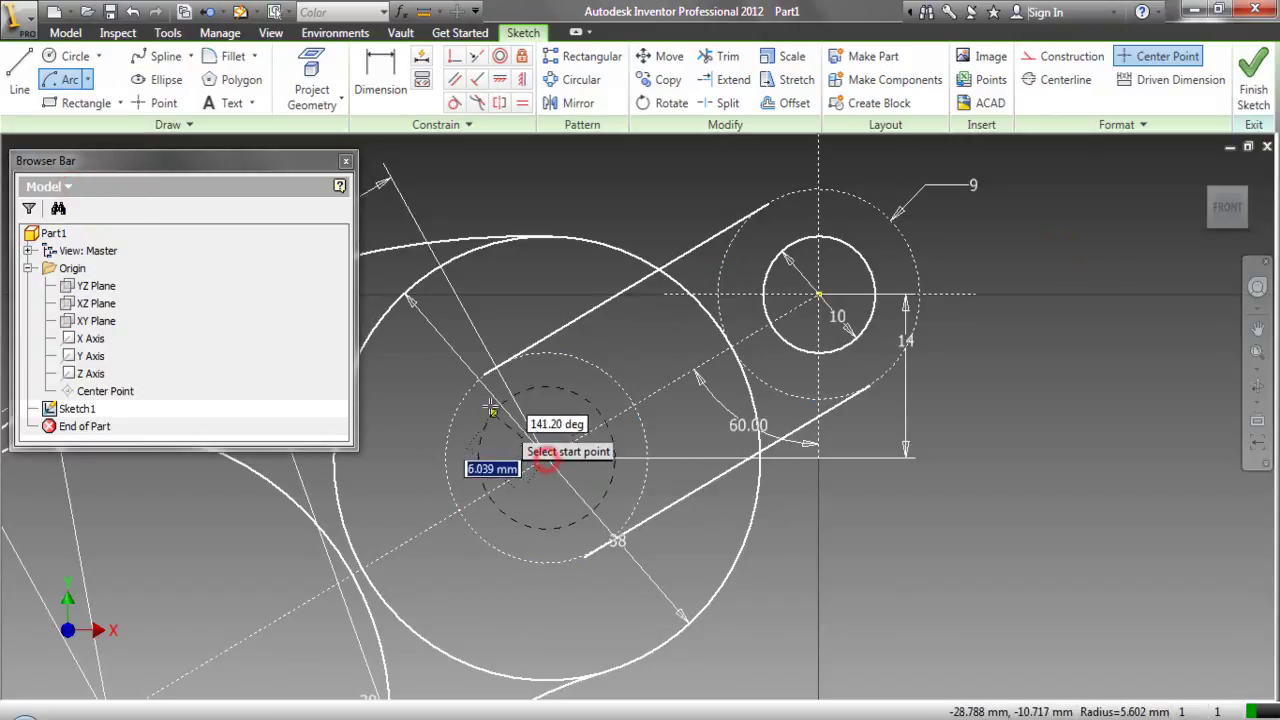
left_click(484, 376)
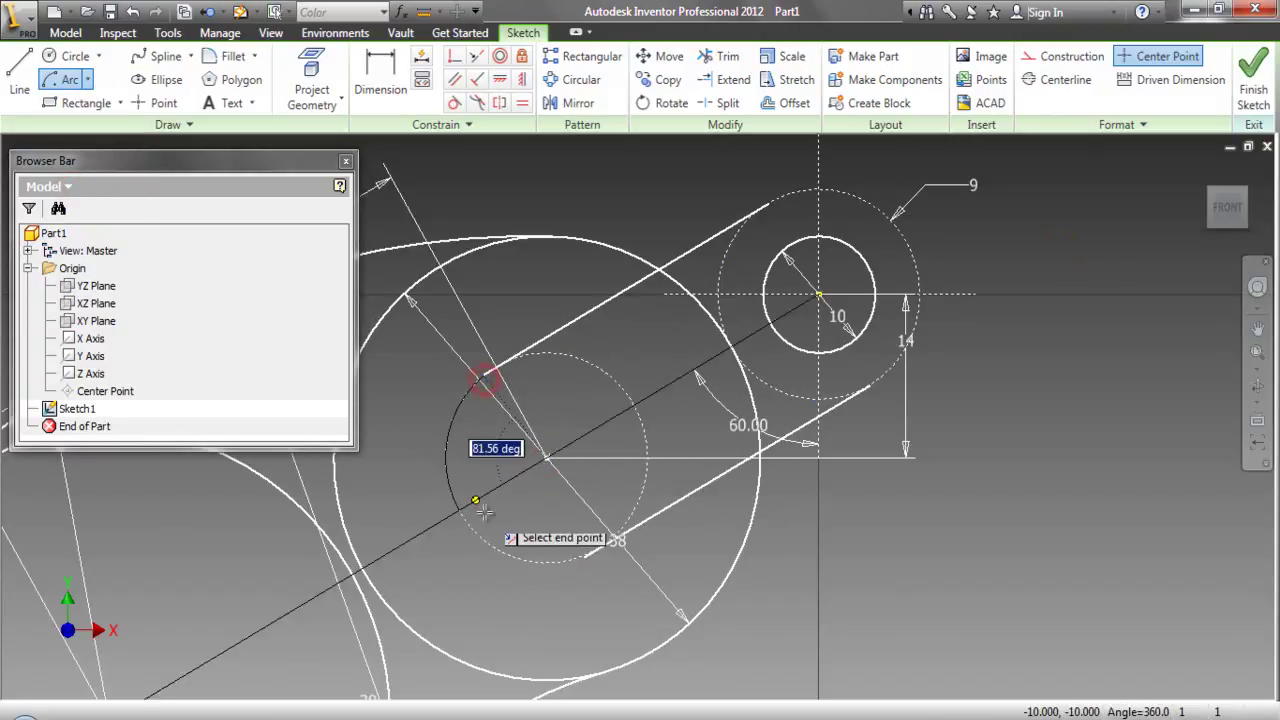
scroll(570, 537, "up", 3)
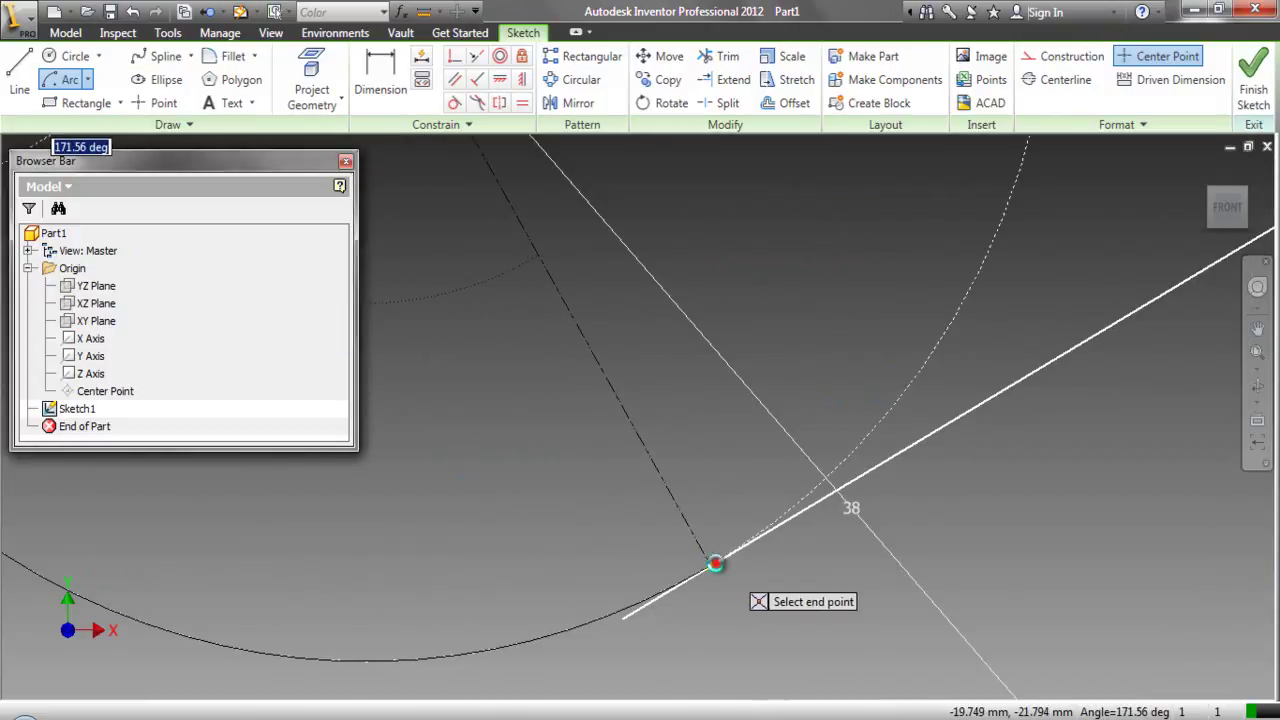
left_click(712, 565)
scroll(763, 603, "down", 5)
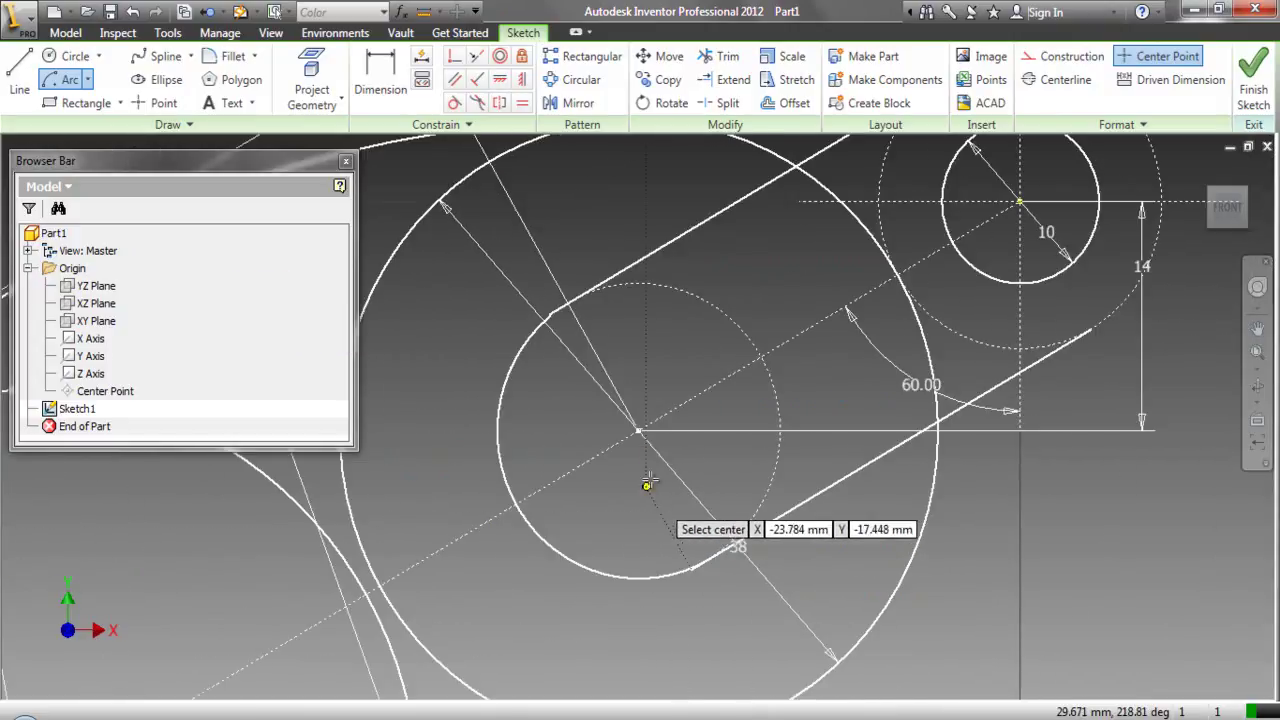
right_click(641, 347)
left_click(586, 346)
Trim the end of the lower tangent line that overshoots the new arc and finish trimming.
scroll(540, 311, "up", 5)
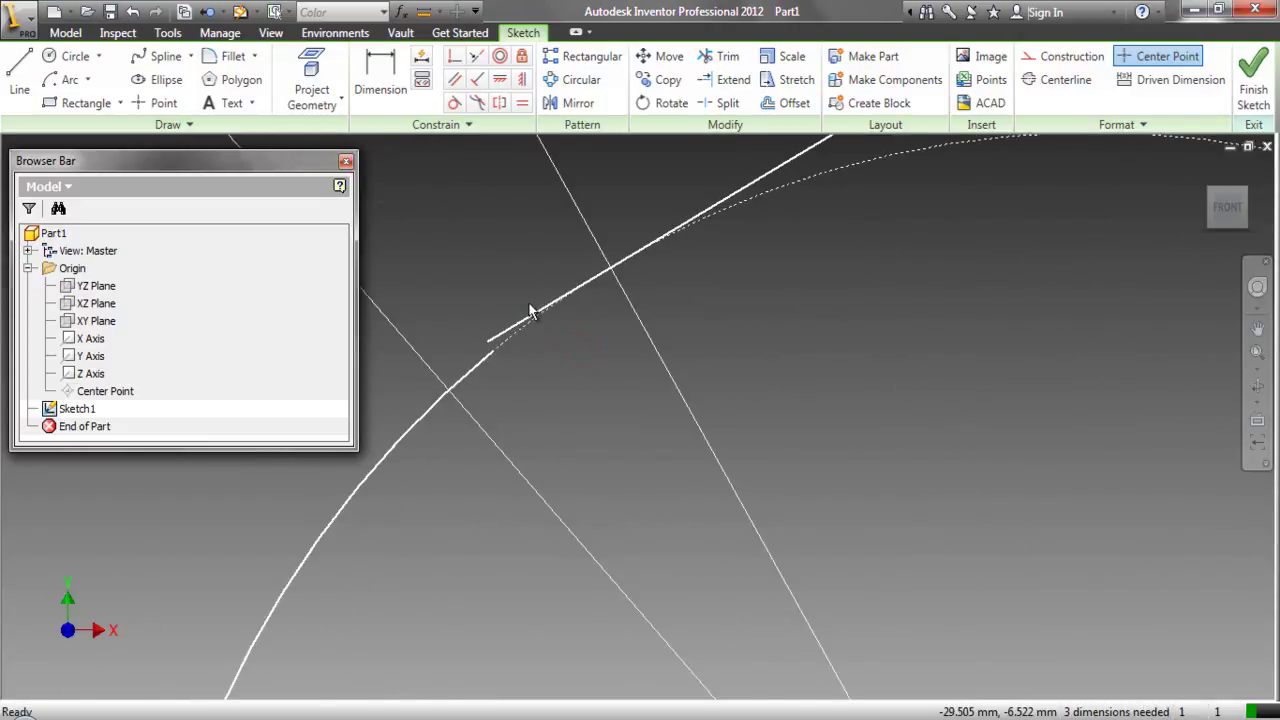
left_click(722, 57)
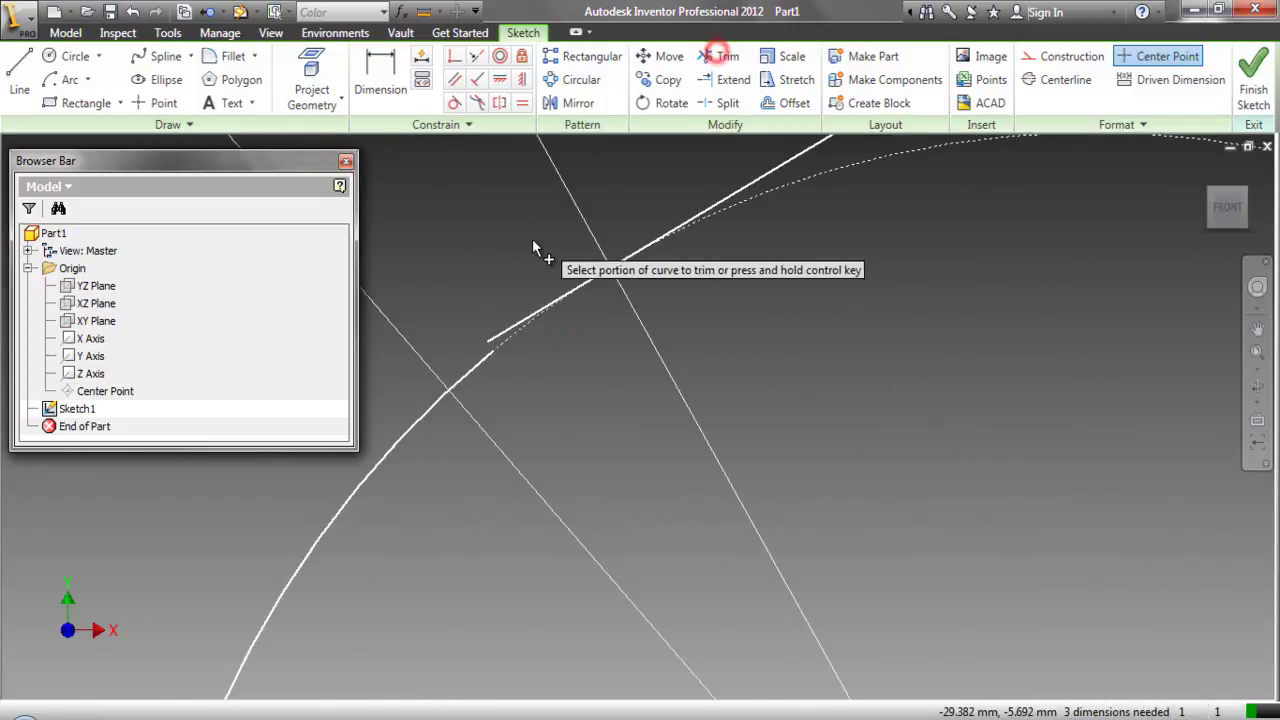
scroll(515, 262, "down", 5)
scroll(730, 648, "up", 5)
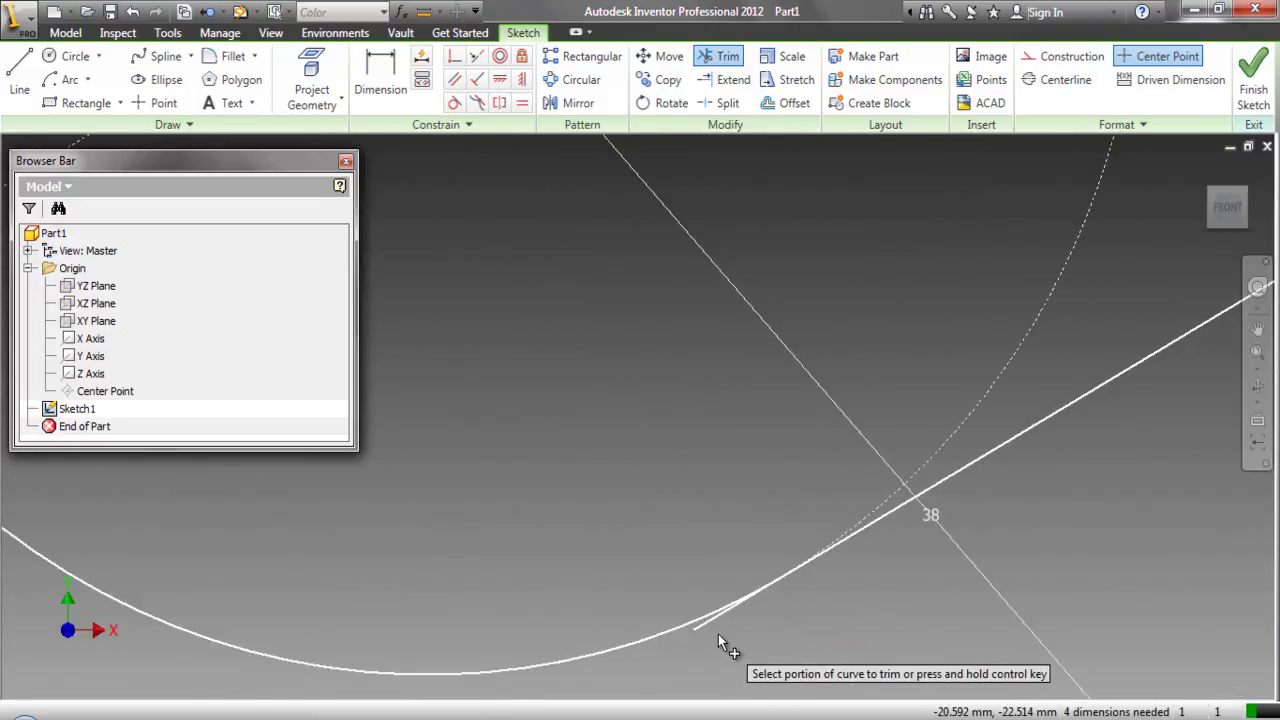
left_click(704, 604)
scroll(770, 660, "down", 6)
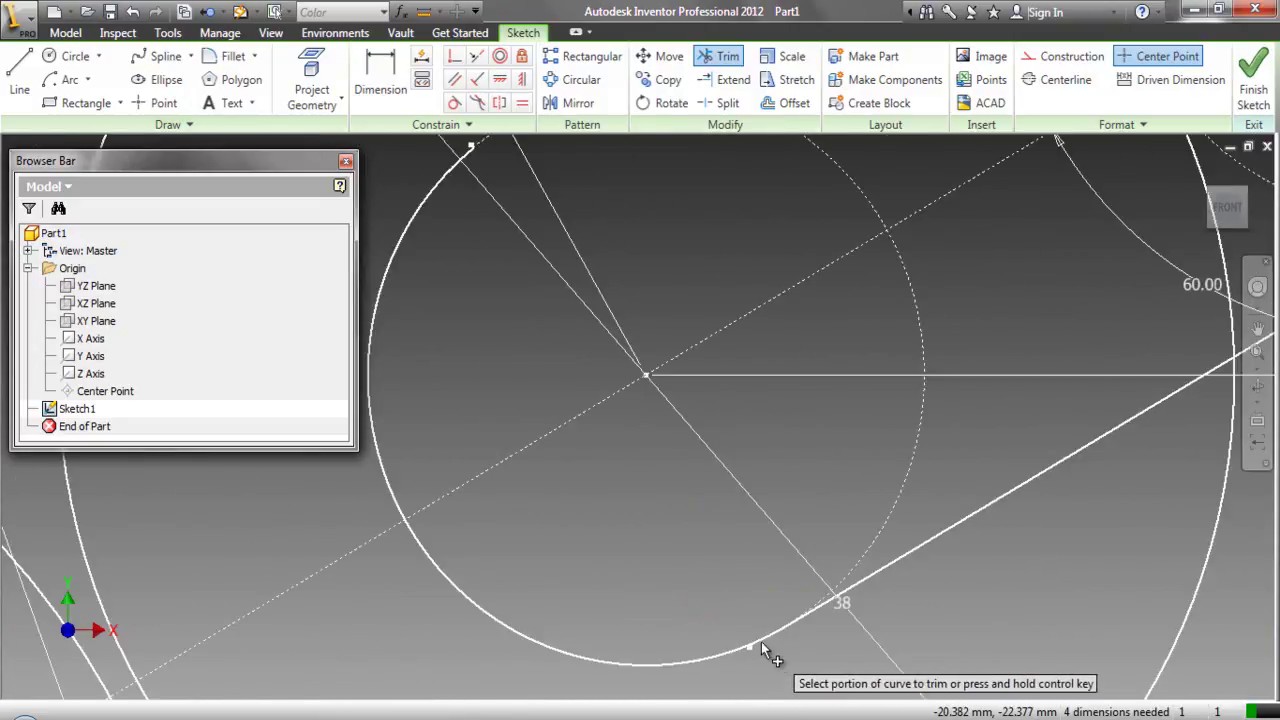
right_click(648, 387)
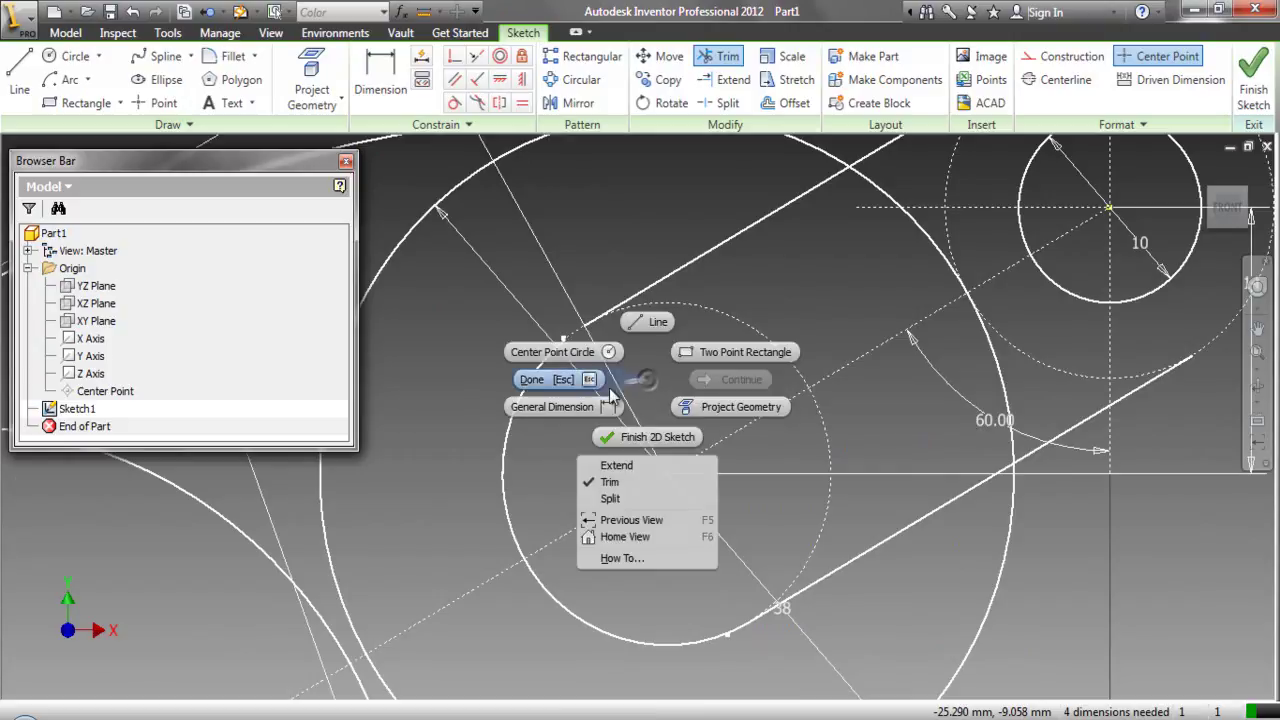
left_click(590, 380)
Move the open upper end of the arc so that it meets the upper tangent line.
scroll(584, 352, "up", 3)
left_click_drag(516, 311, 589, 259)
scroll(586, 318, "down", 3)
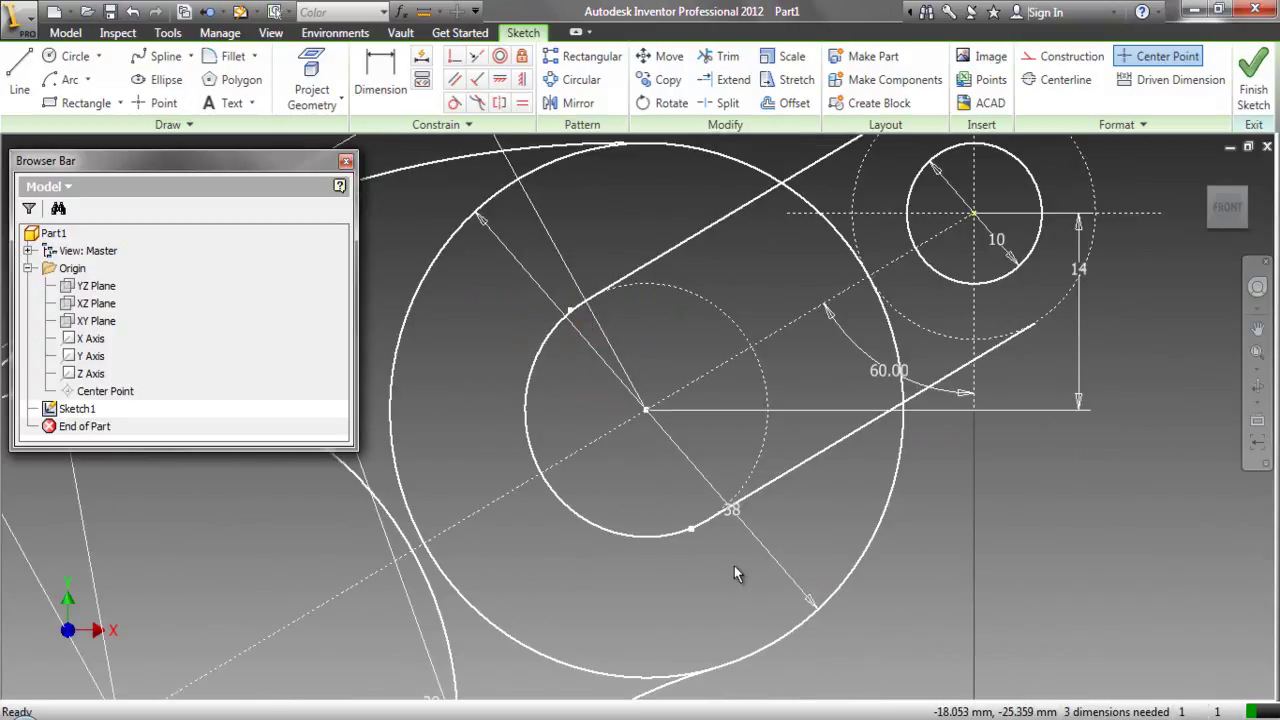
scroll(689, 533, "up", 4)
scroll(838, 600, "down", 5)
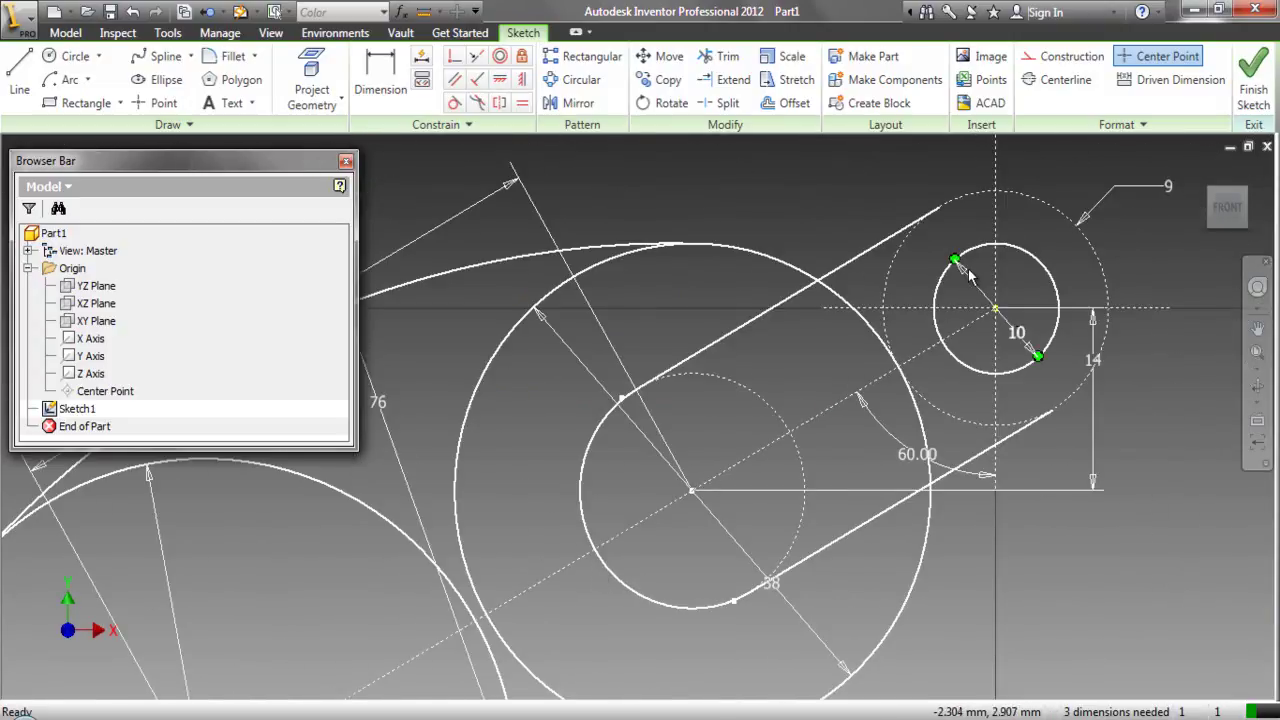
Draw a 9 mm radius arc centred on the 10 mm hole, joining the outer ends of the two tangent lines.
left_click(70, 80)
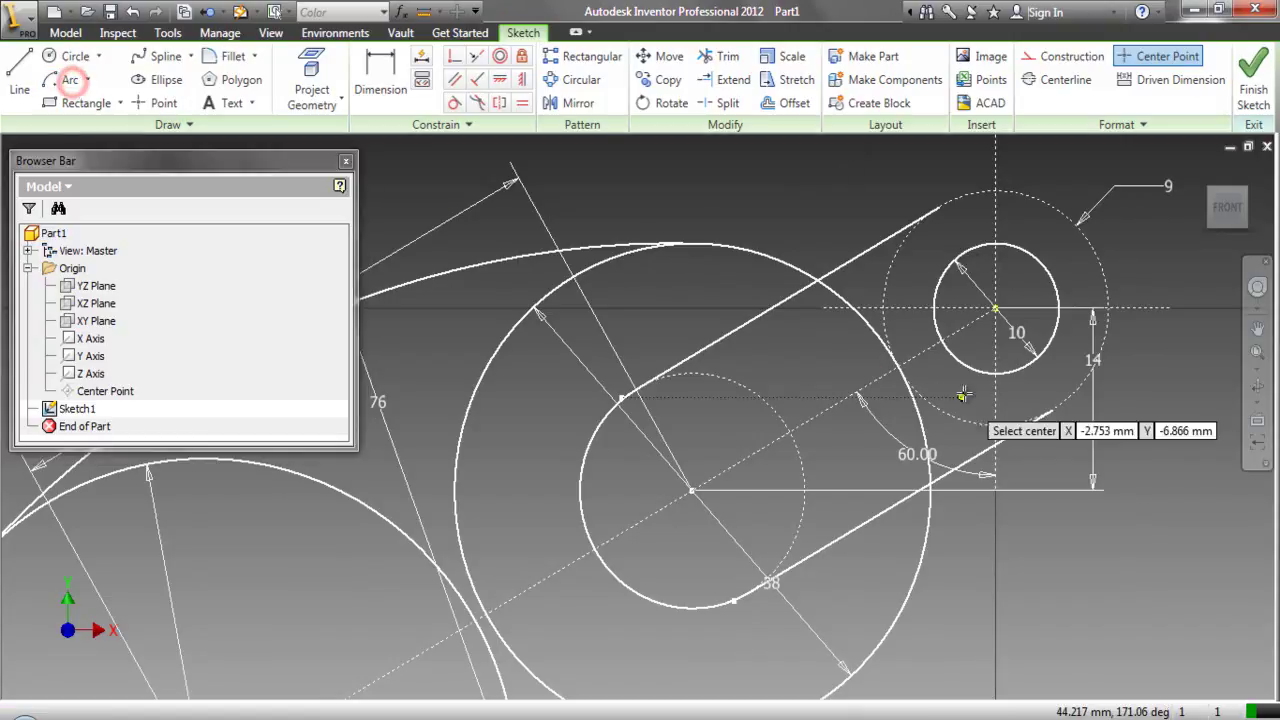
left_click(996, 311)
scroll(946, 191, "up", 4)
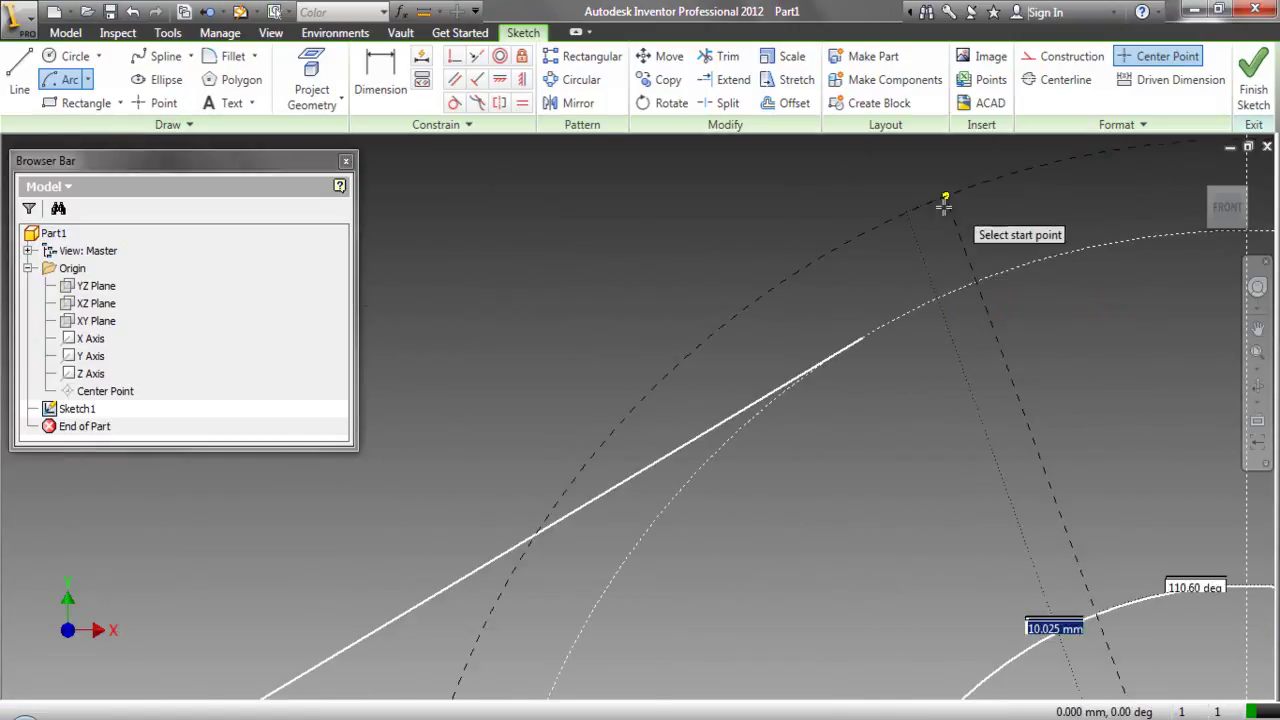
left_click(855, 335)
scroll(690, 355, "down", 4)
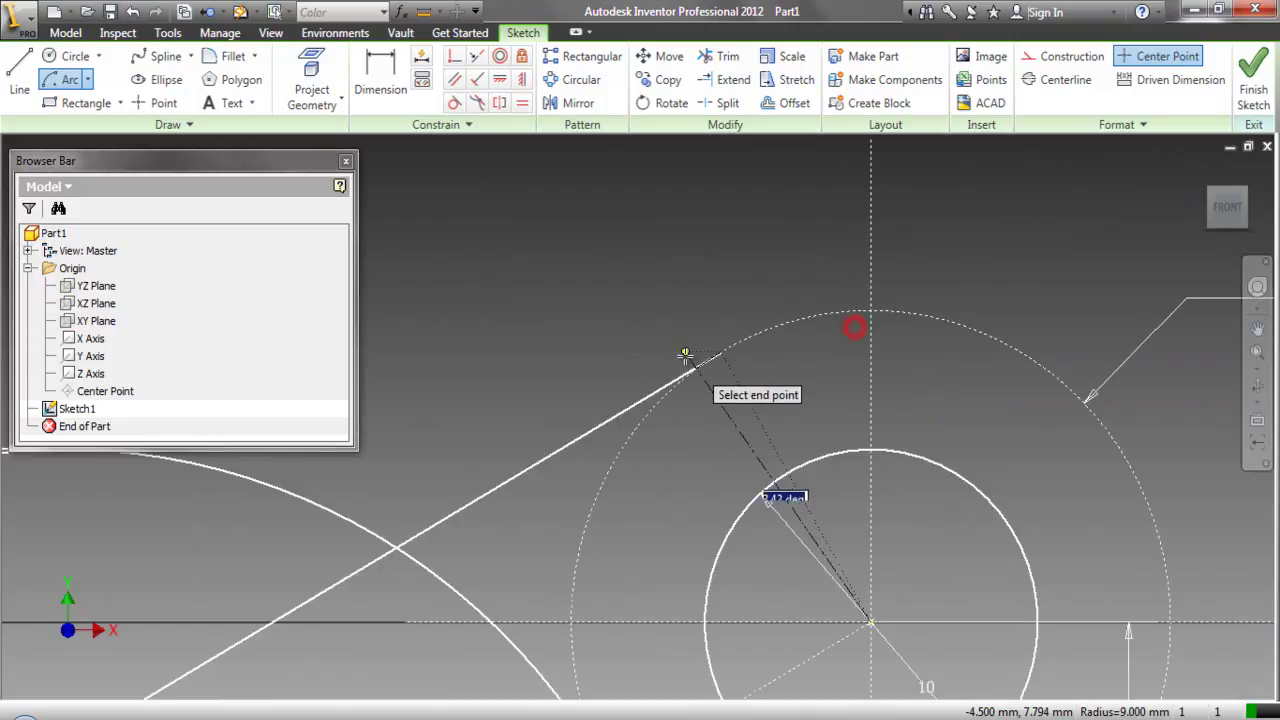
scroll(806, 565, "up", 4)
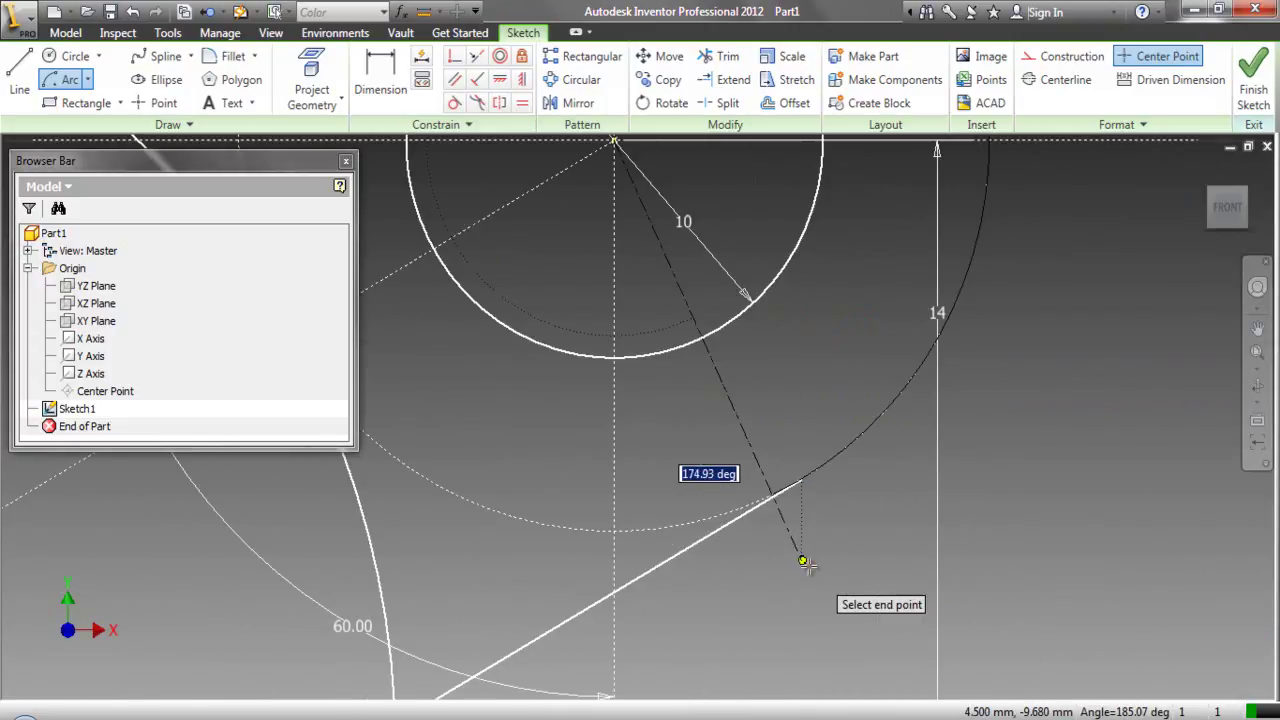
left_click(803, 478)
scroll(803, 478, "down", 4)
scroll(893, 397, "up", 1)
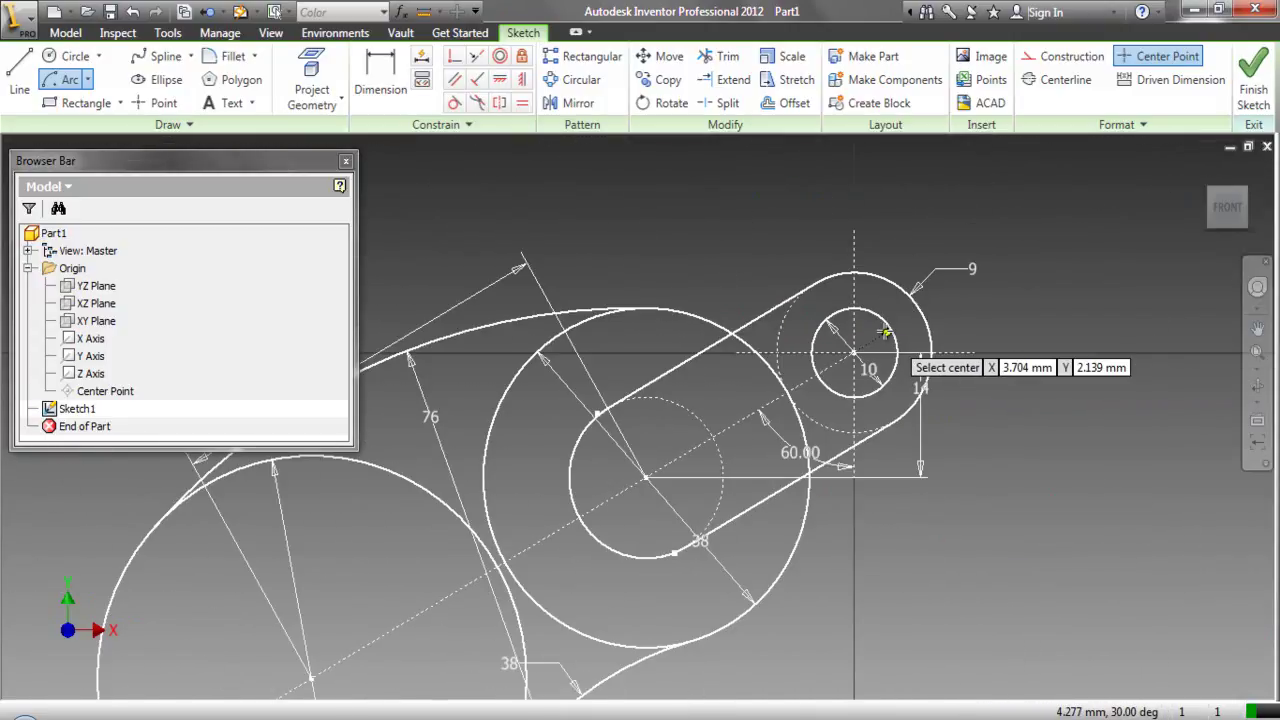
right_click(1016, 324)
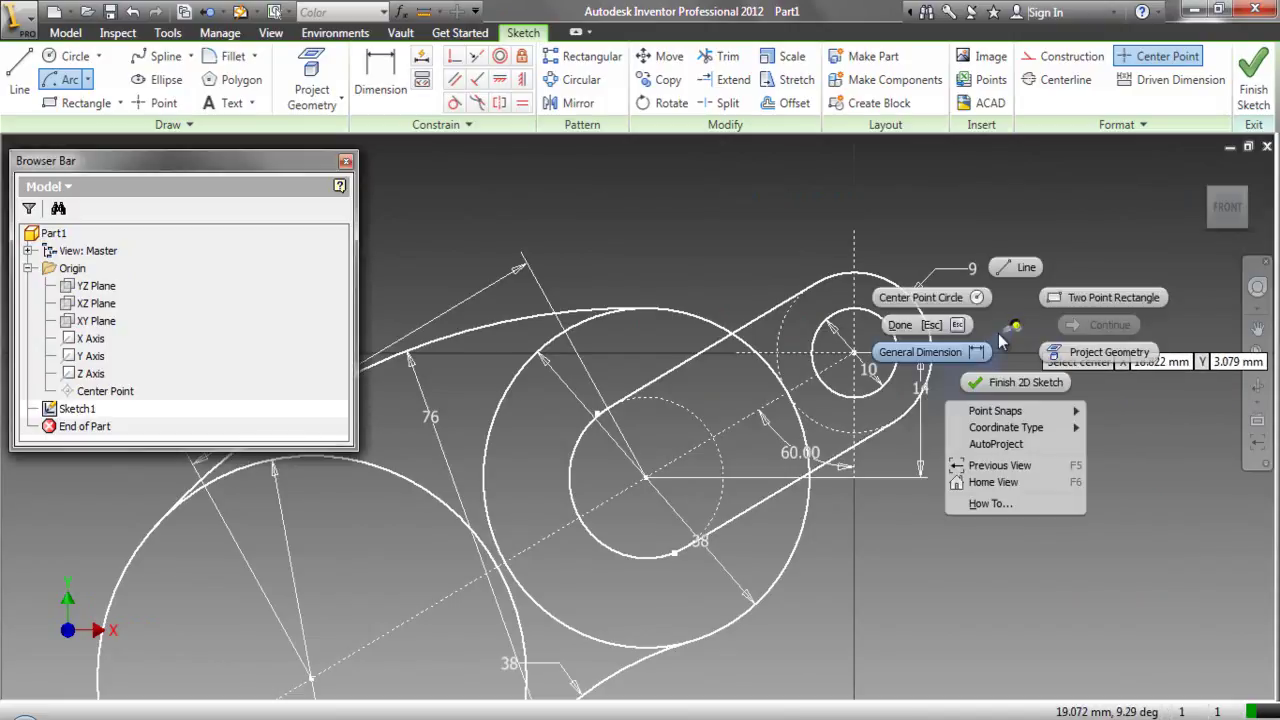
left_click(967, 325)
Fit the whole sketch in view and show all its remaining degrees of freedom.
left_click(1254, 357)
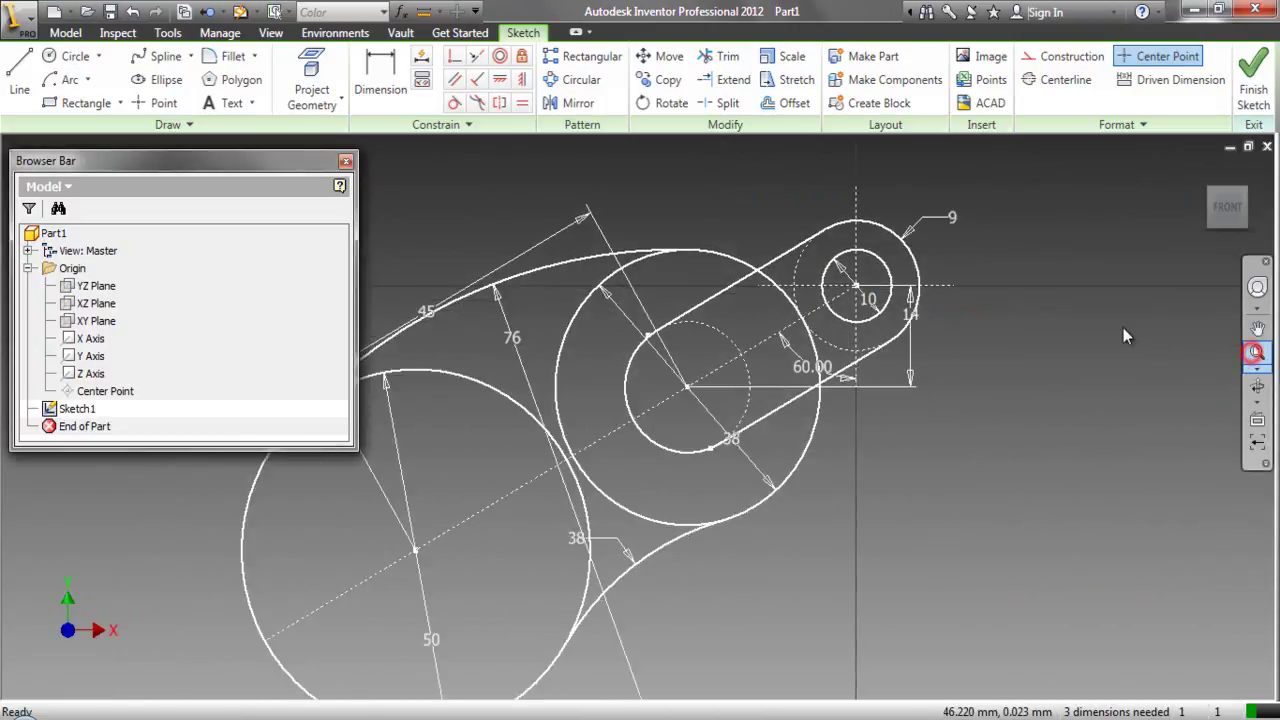
right_click(1039, 344)
left_click(1037, 452)
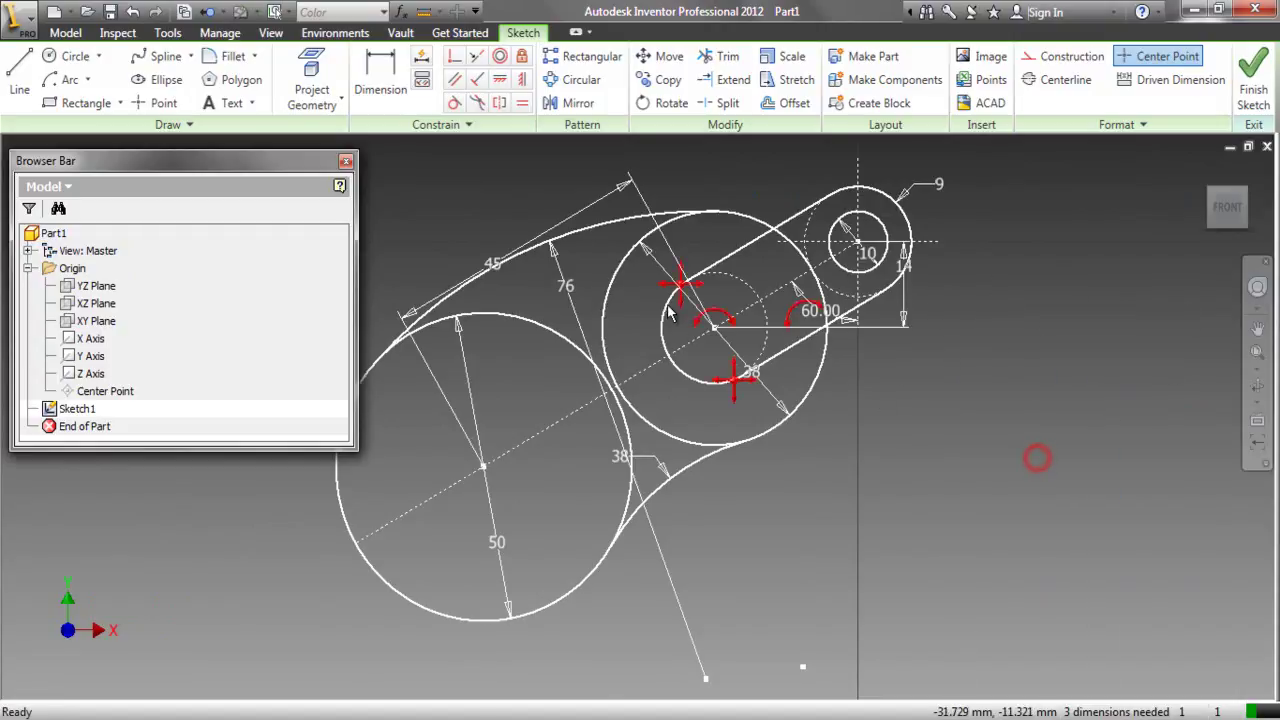
Delete the small leftover segments where the two slot lines meet the inner arc.
scroll(658, 238, "up", 3)
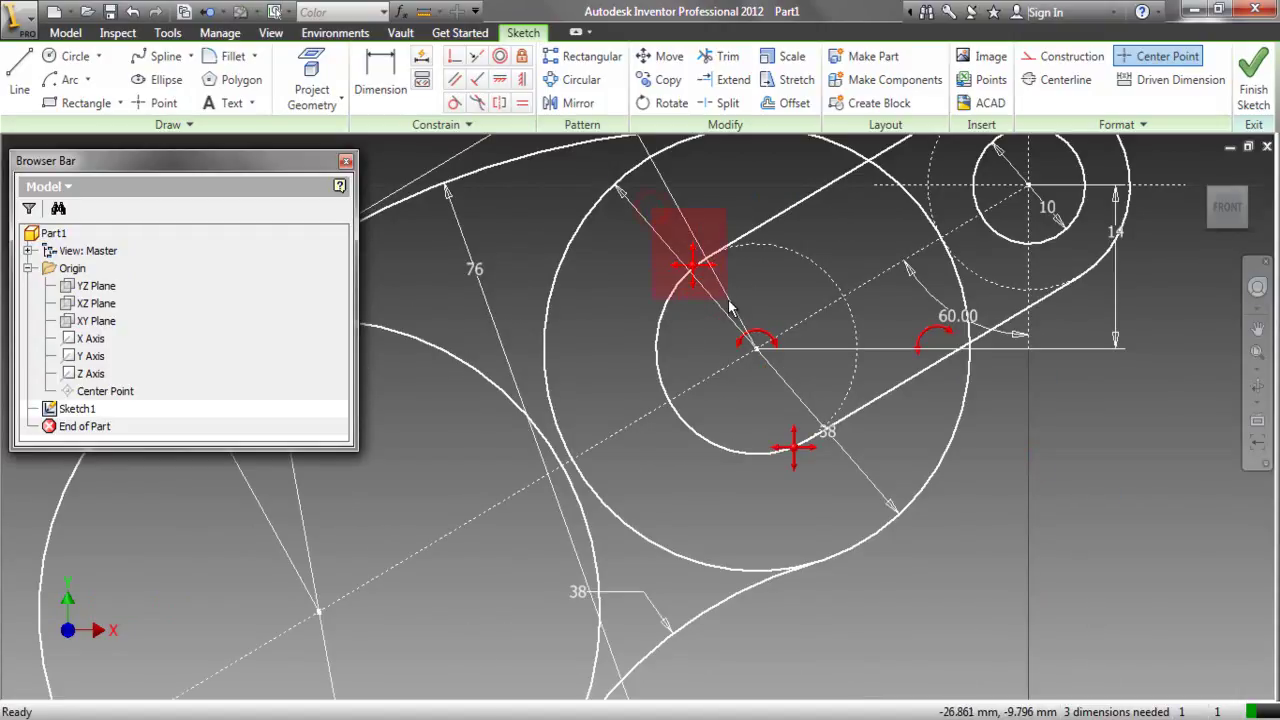
left_click(700, 262)
key("Delete")
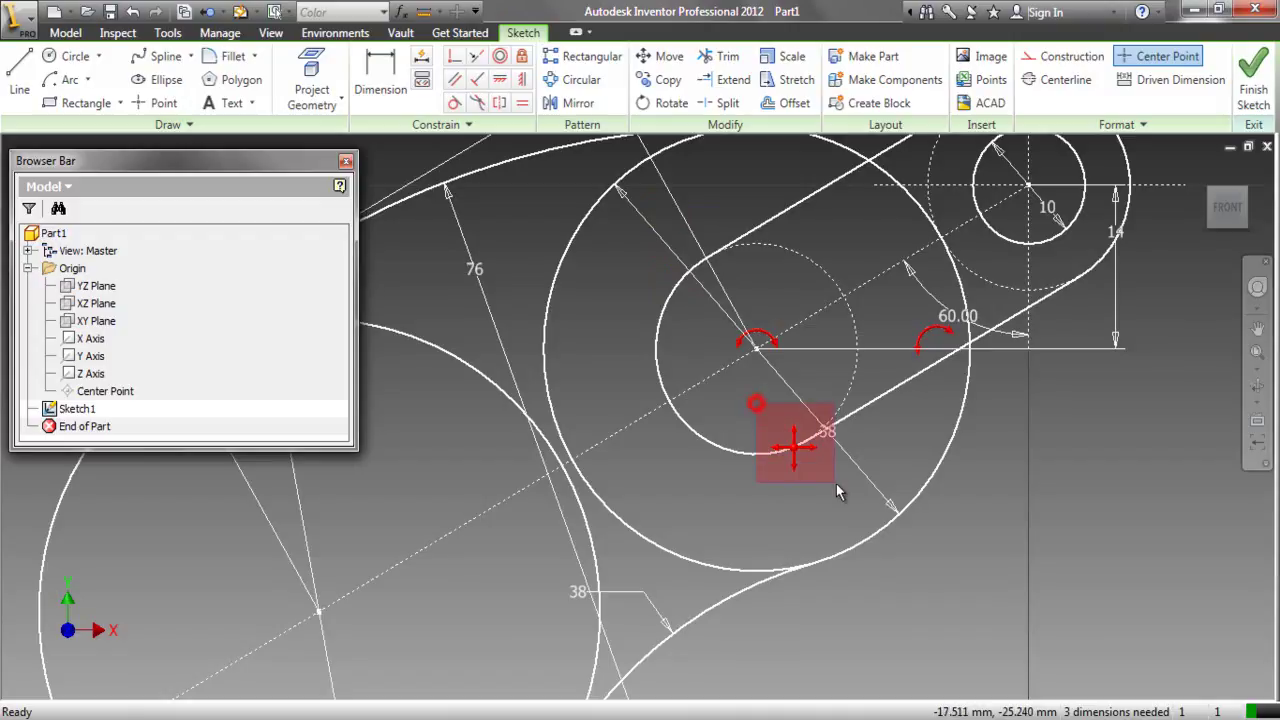
left_click(834, 480)
right_click(840, 483)
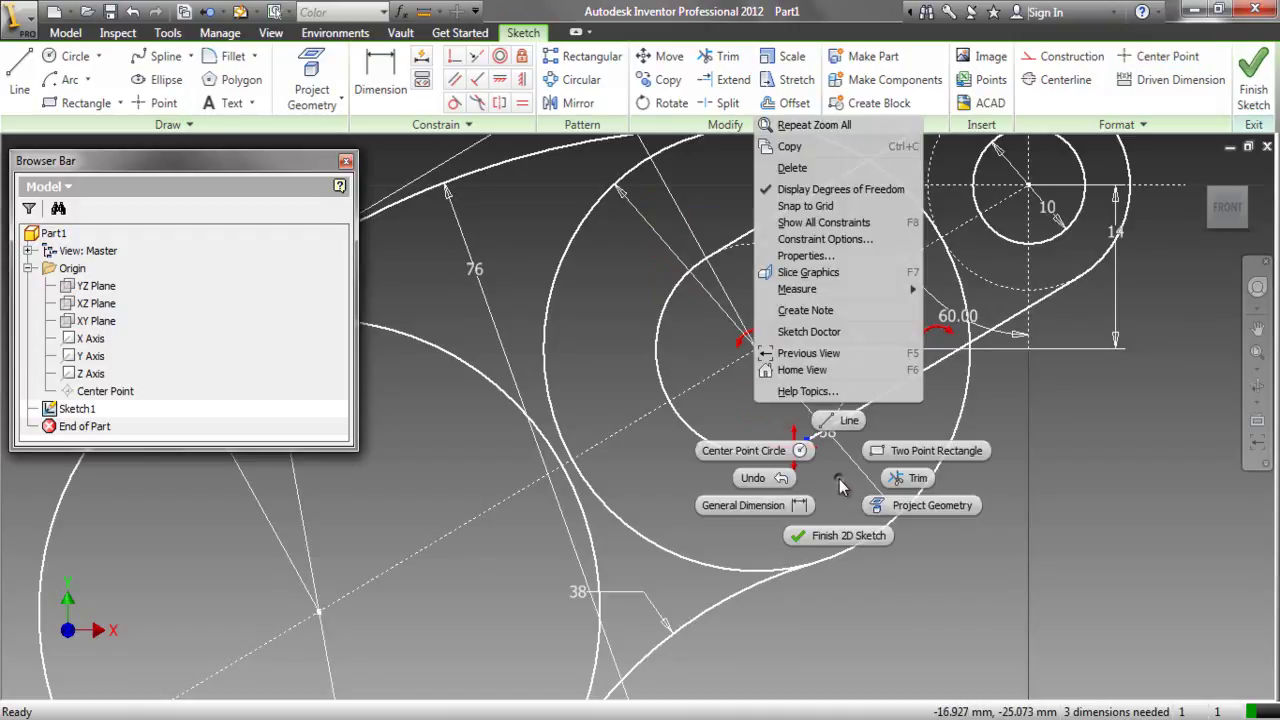
left_click(792, 168)
Constrain the lower slot line tangent to the dashed construction circle inside the 38 mm circle and finish the sketch.
left_click(454, 103)
left_click(857, 420)
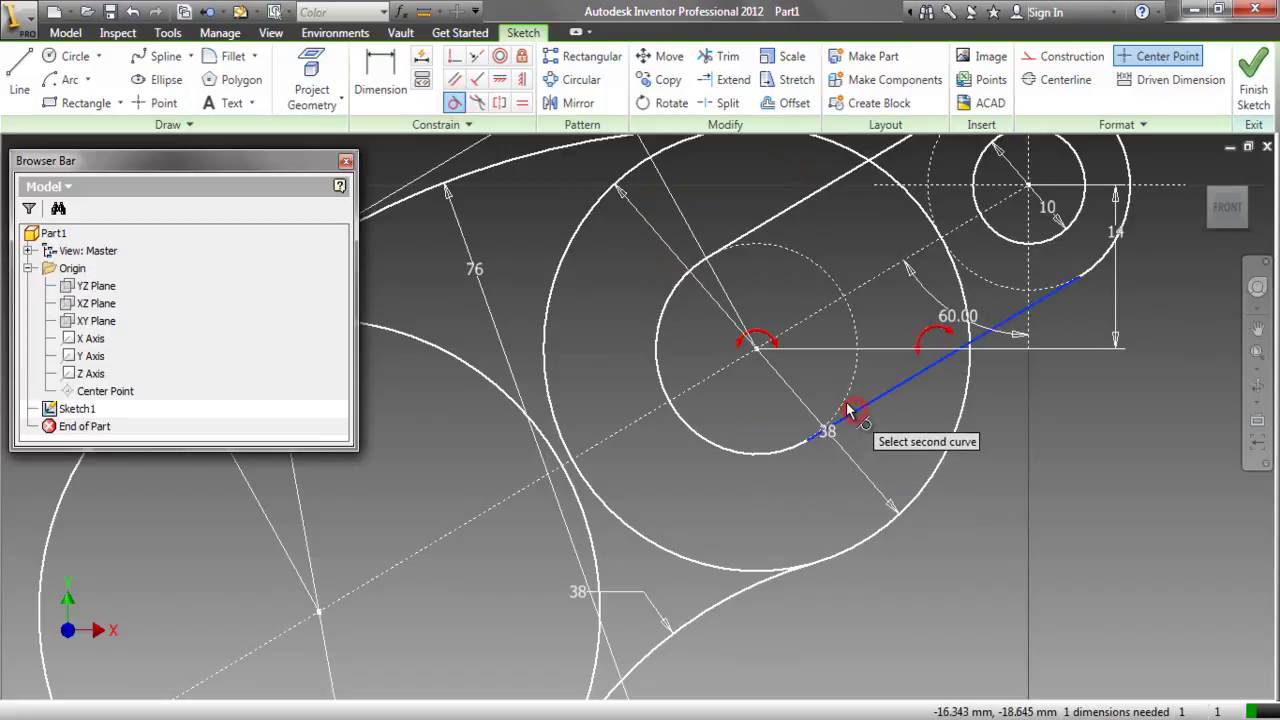
left_click(843, 400)
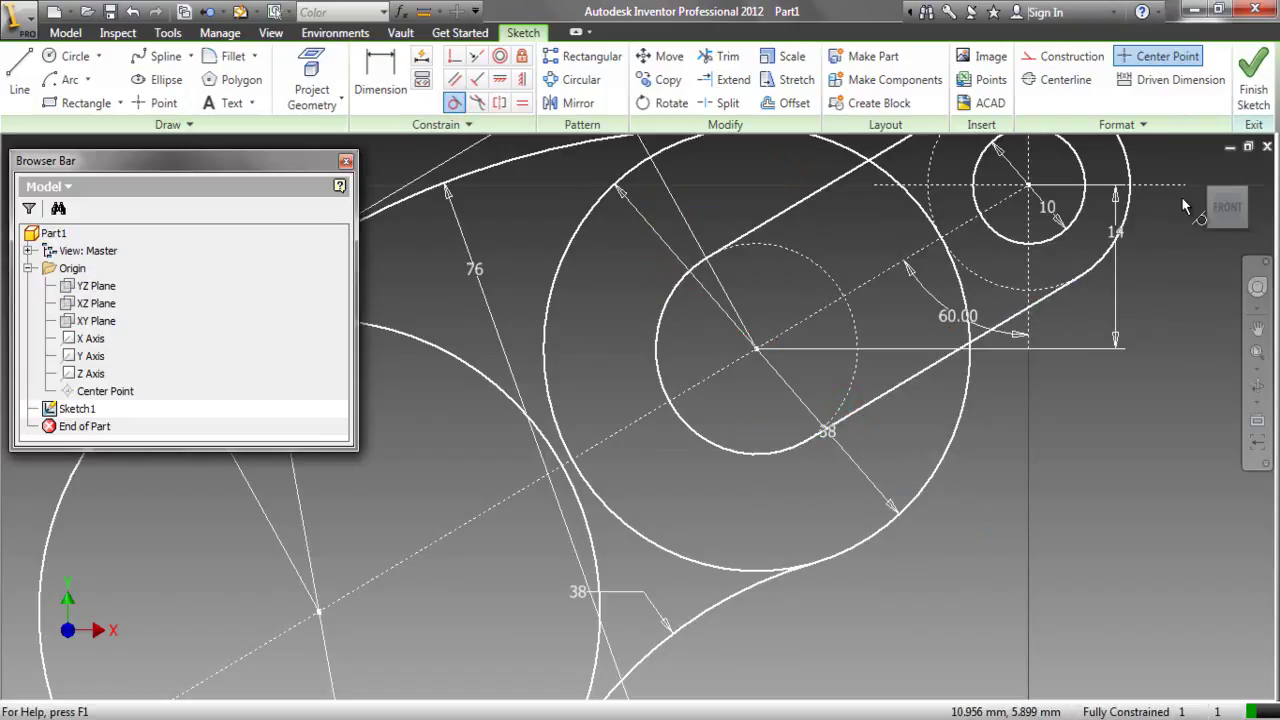
left_click(1240, 100)
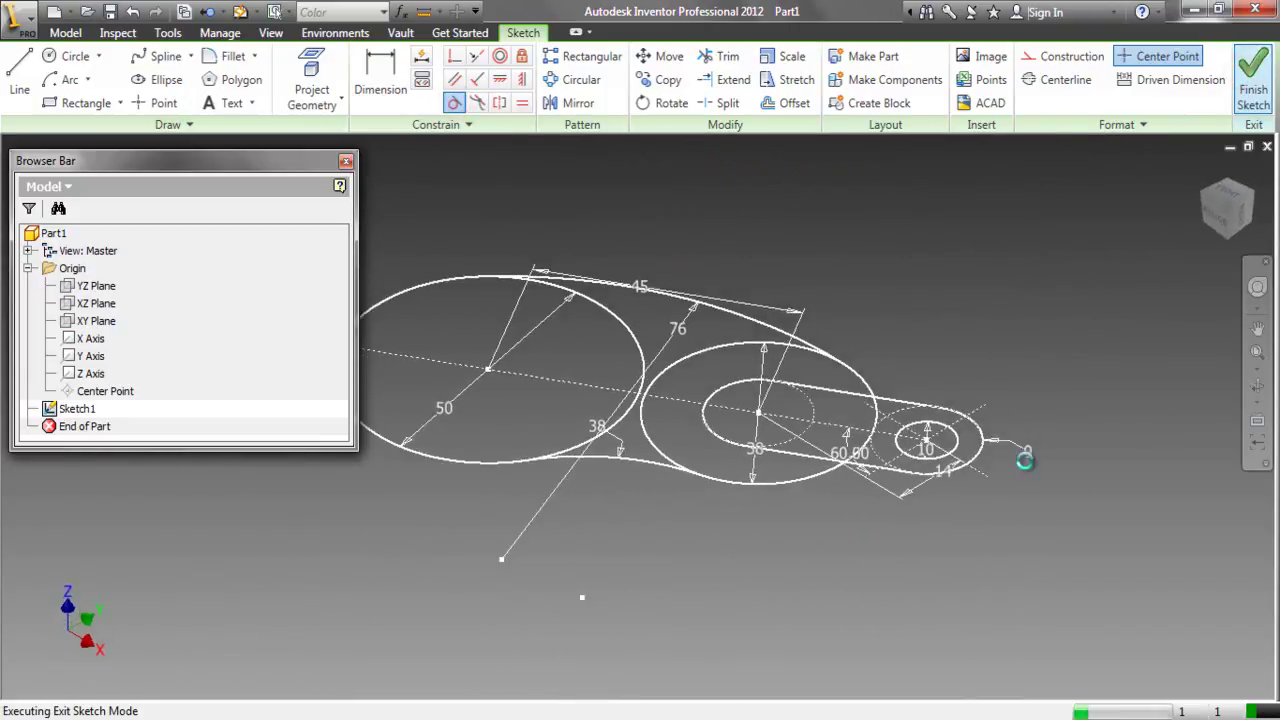
Collapse the model tree and shrink the floating browser window so it clears the sketch.
right_click(244, 292)
left_click(299, 477)
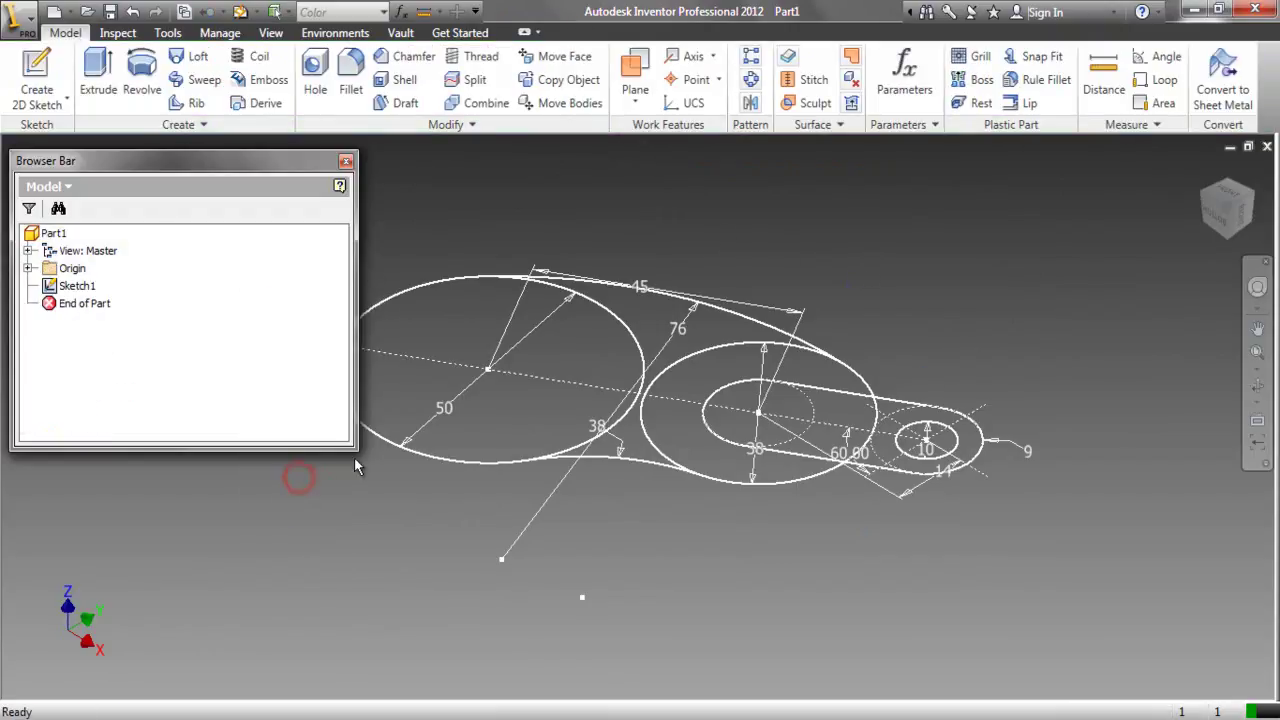
left_click_drag(355, 453, 293, 418)
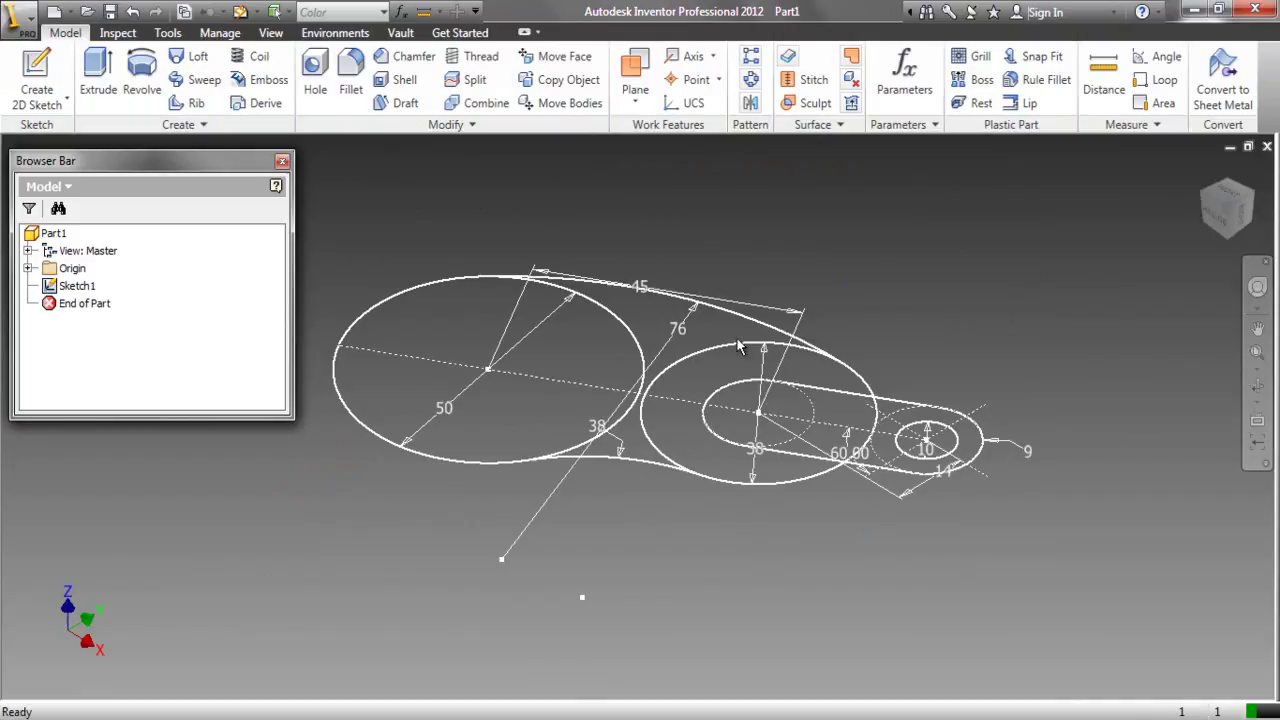
Orient the view to the isometric corner between top, front and left and set it as the home view.
left_click(1232, 199)
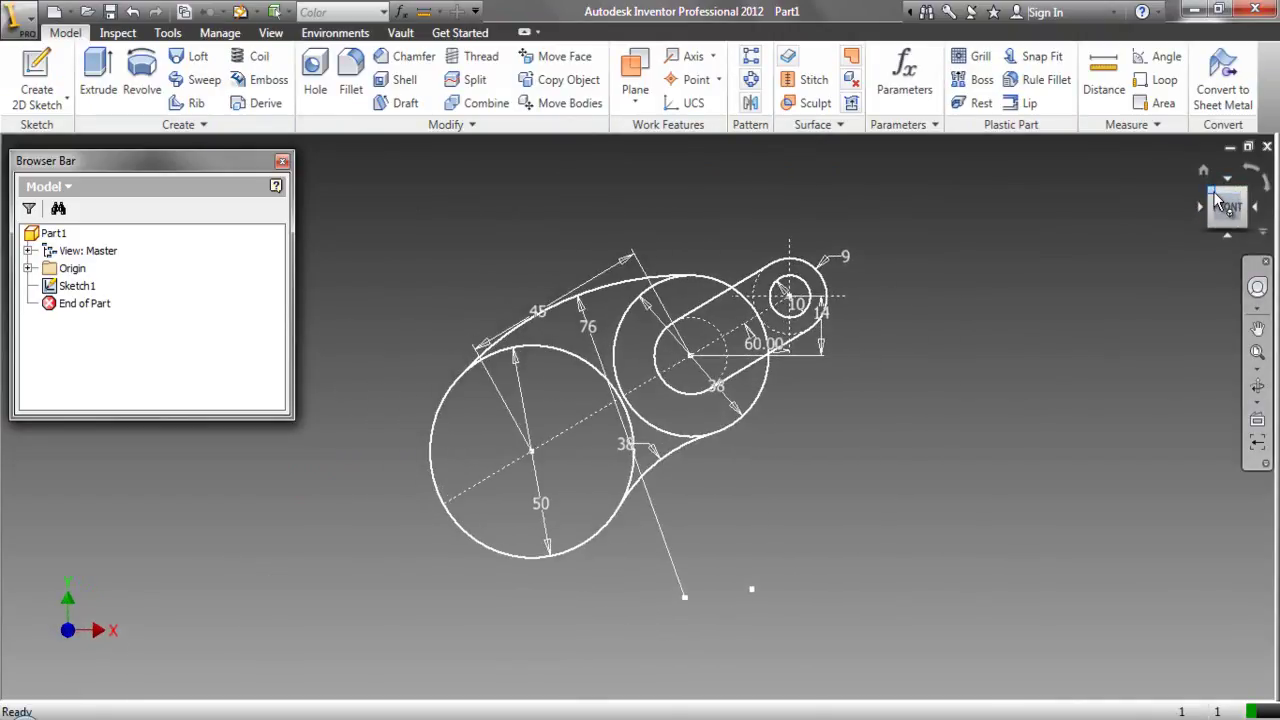
left_click(1213, 194)
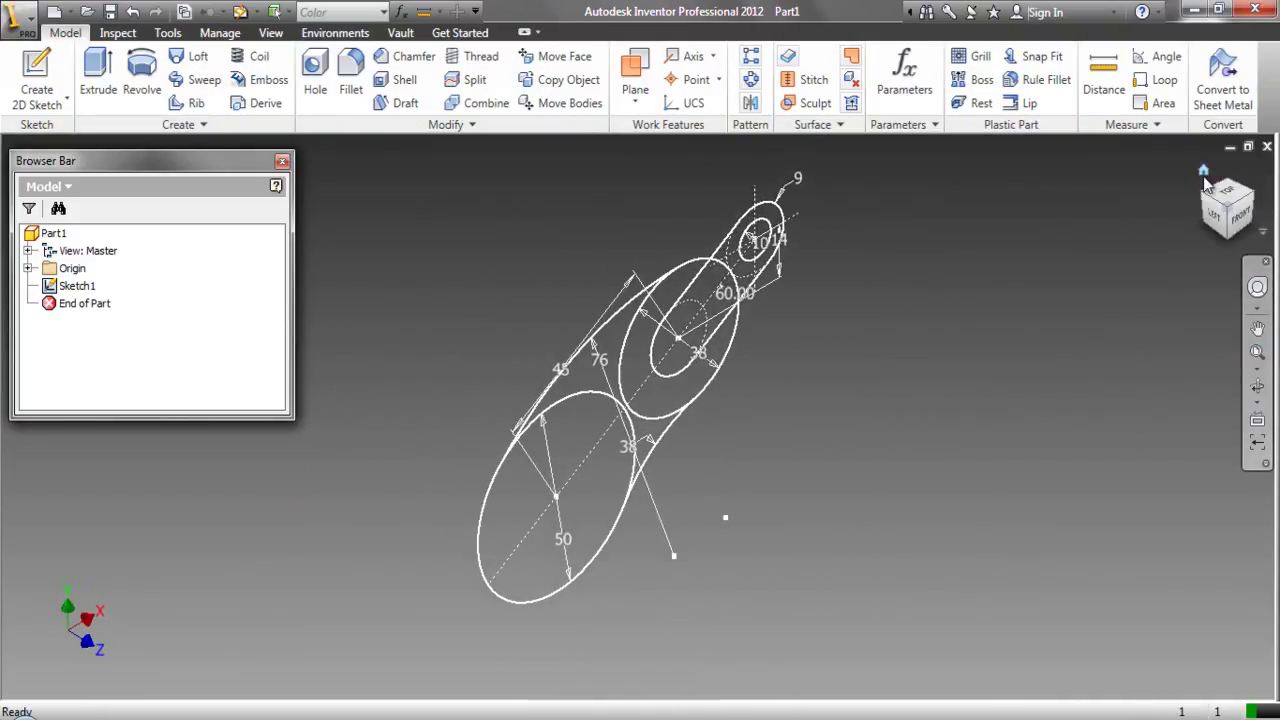
right_click(1212, 190)
mouse_move(1160, 314)
left_click(1051, 340)
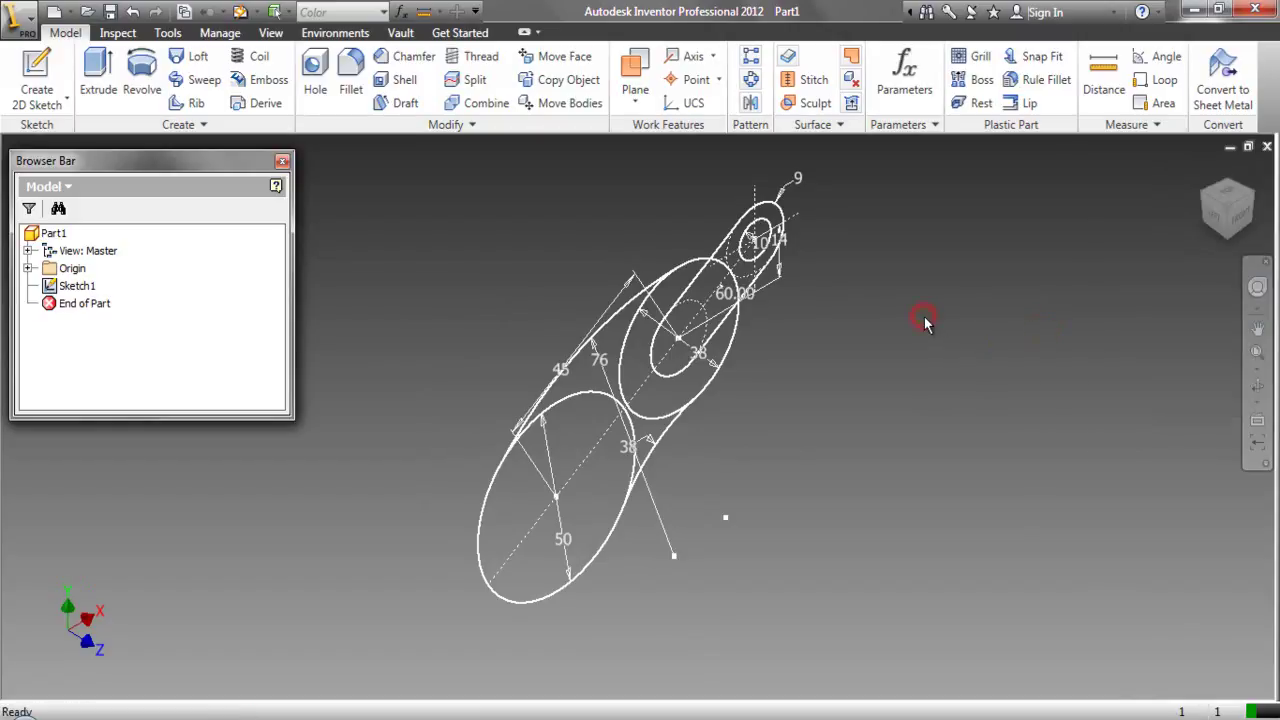
Extrude all the sketch's closed regions, including the 10 mm circle, symmetrically by 20 mm as a new solid.
right_click(945, 237)
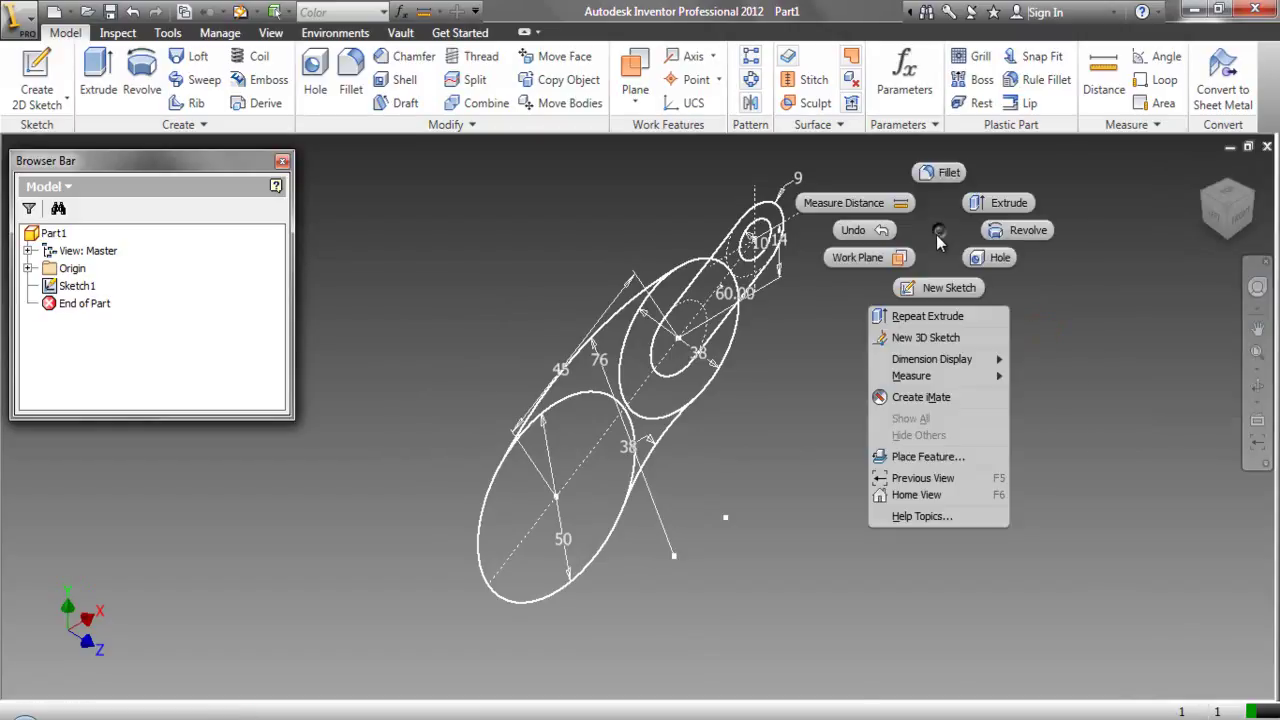
left_click(998, 203)
left_click(643, 441)
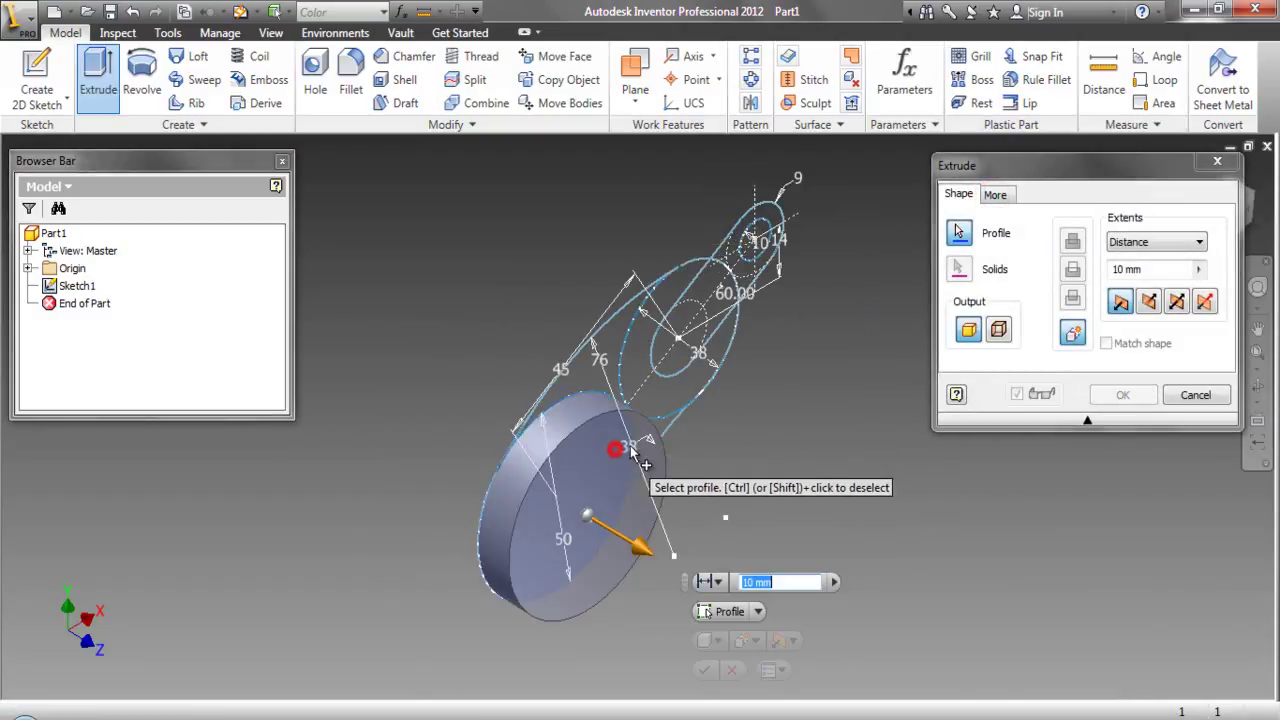
left_click(678, 352)
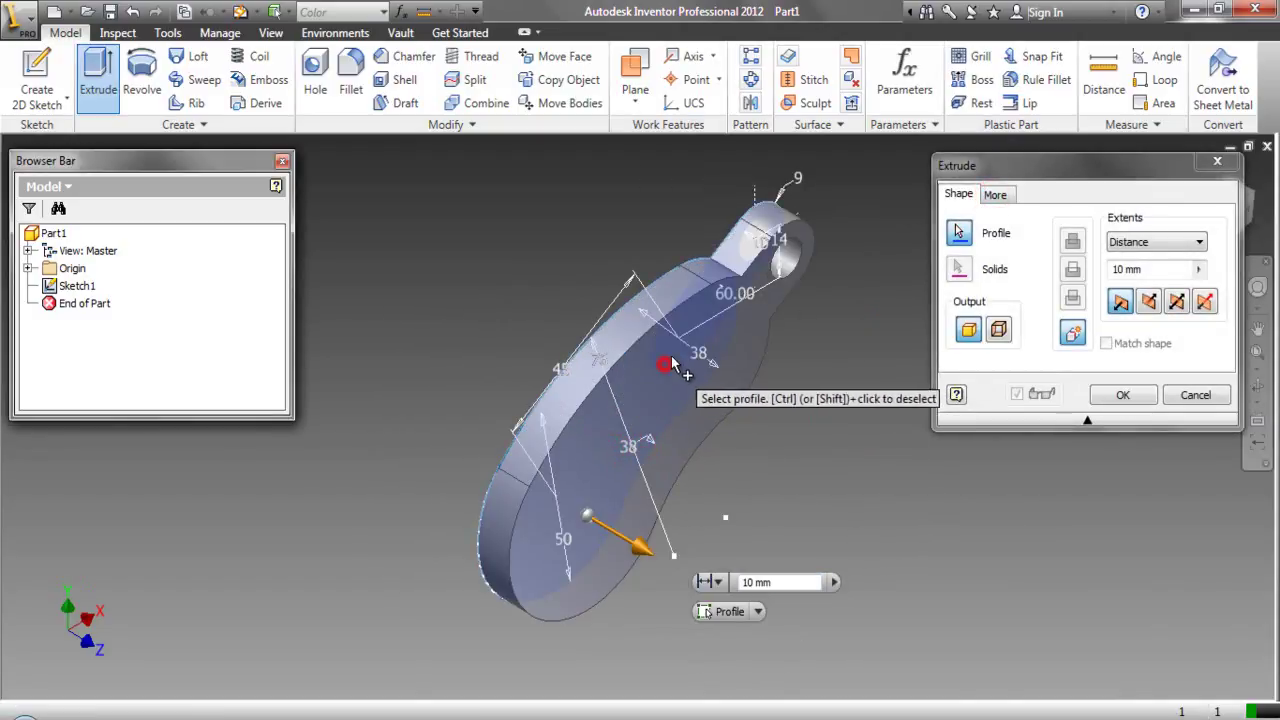
left_click(762, 250)
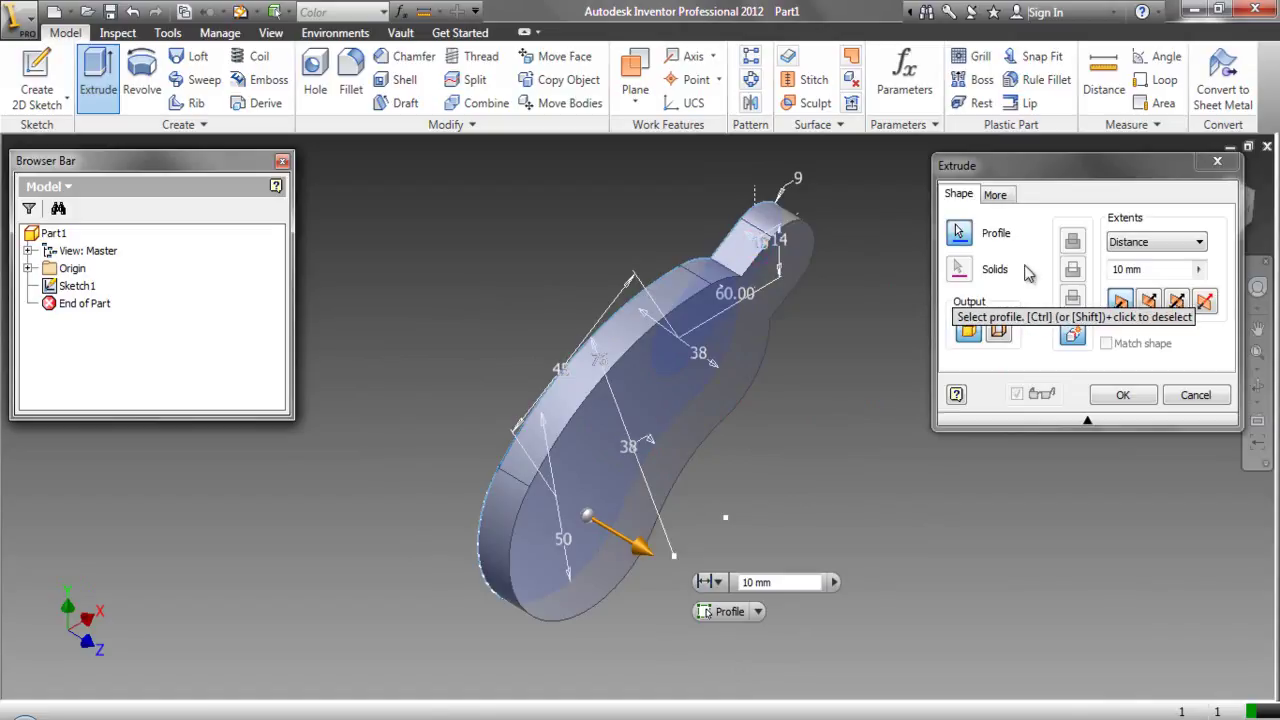
left_click(1135, 266)
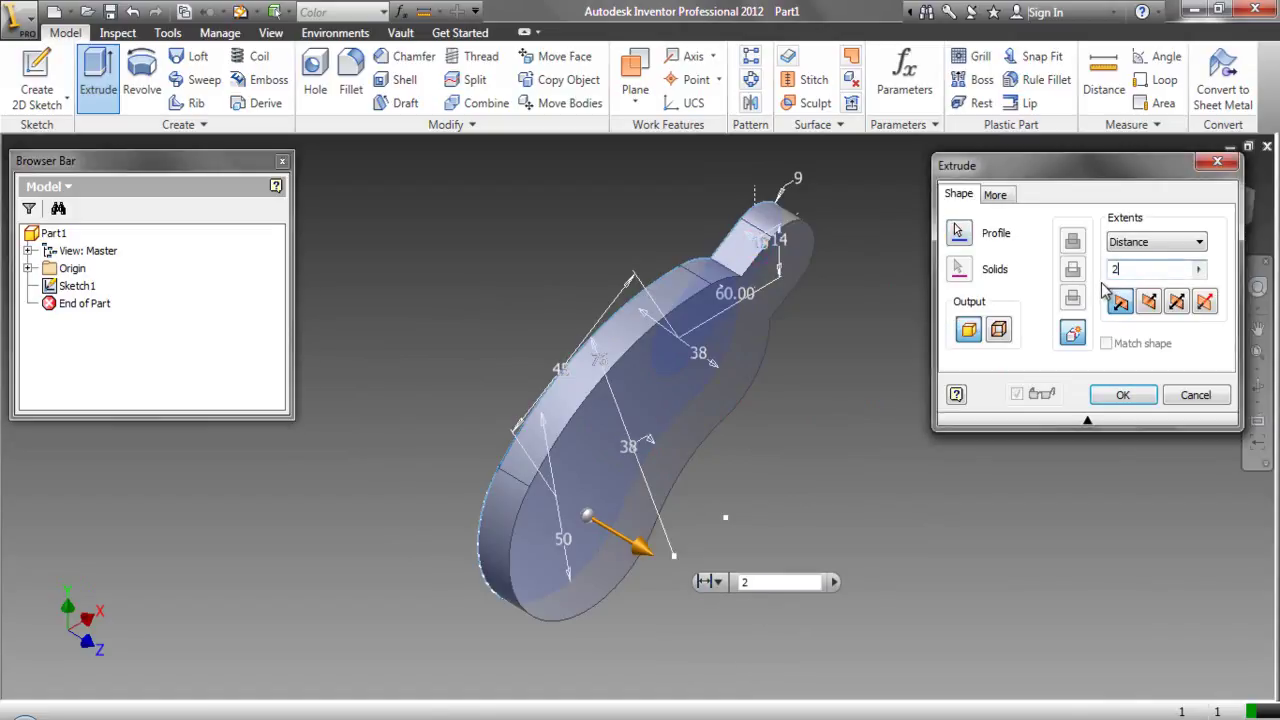
left_click(1177, 303)
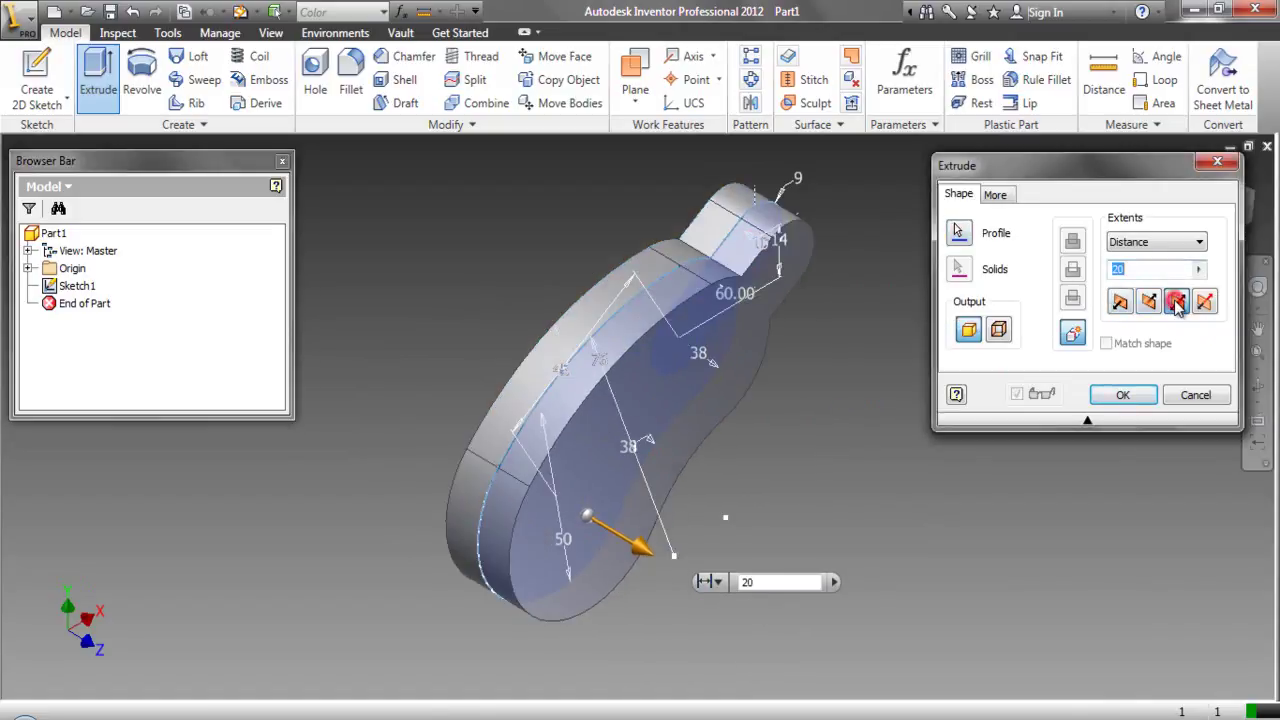
left_click(1123, 396)
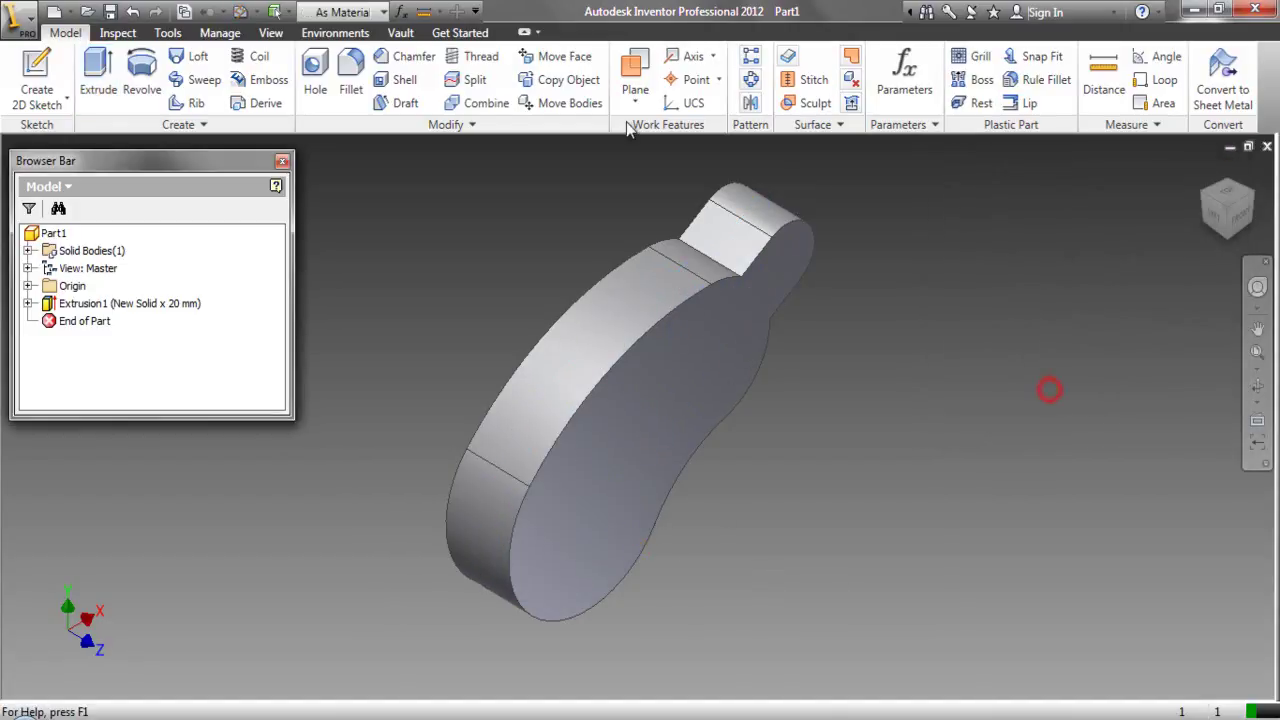
Set the part's color to Popcorn.
left_click(380, 13)
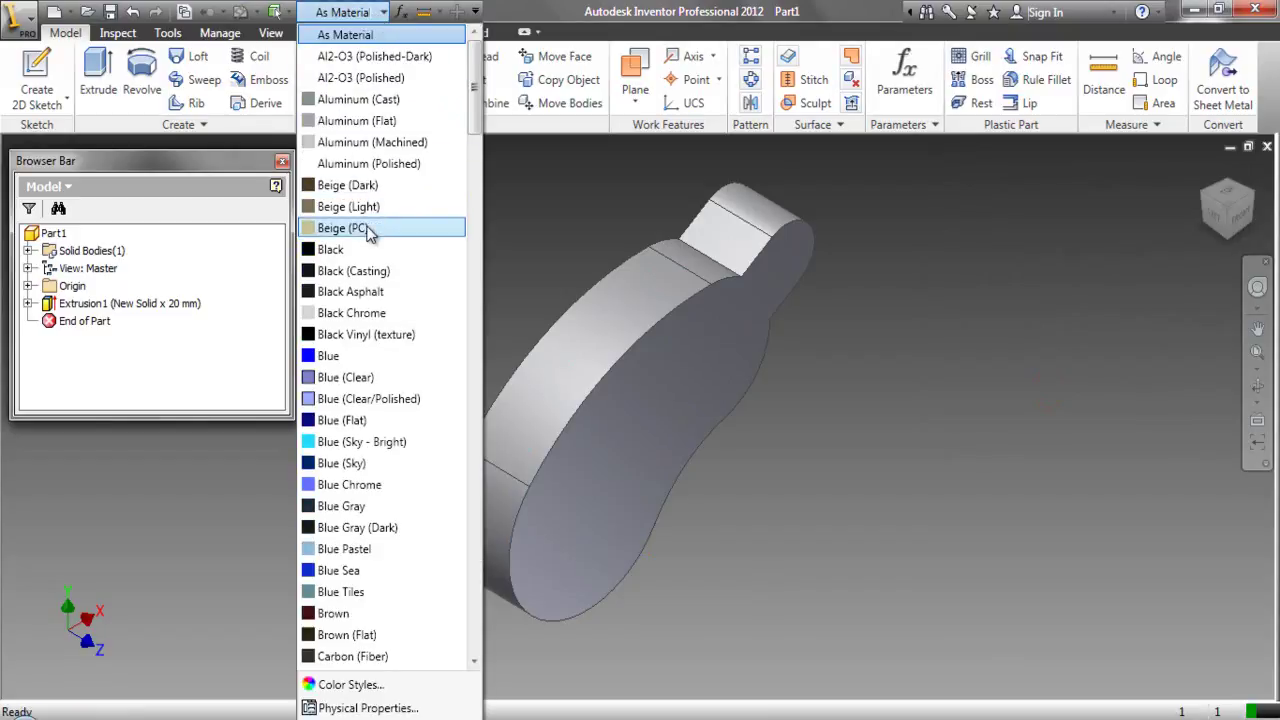
scroll(368, 232, "down", 20)
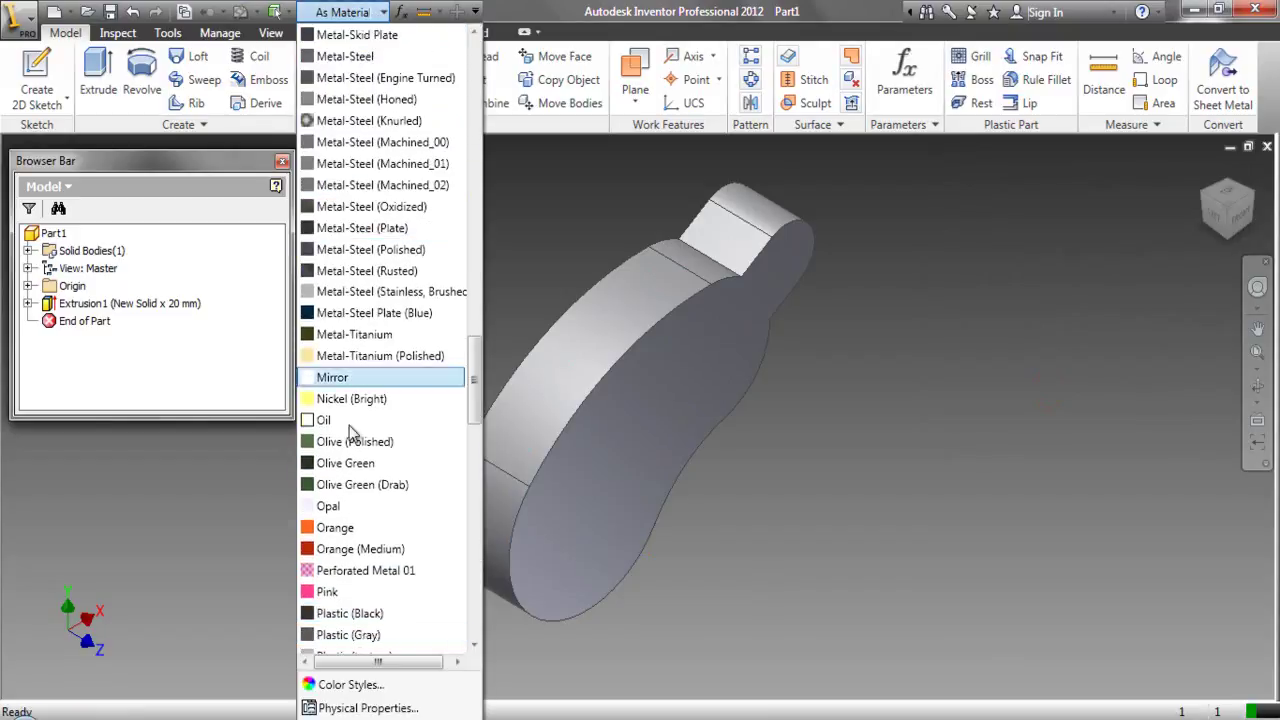
left_click(340, 635)
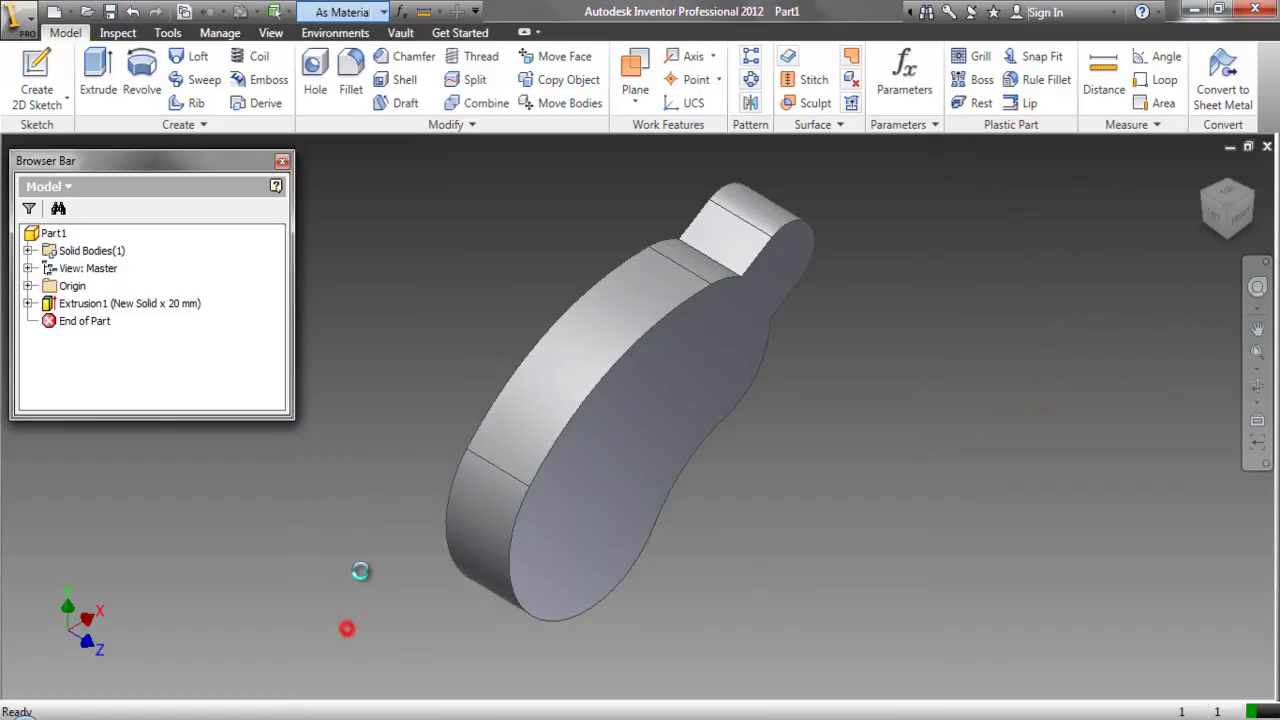
left_click(394, 308)
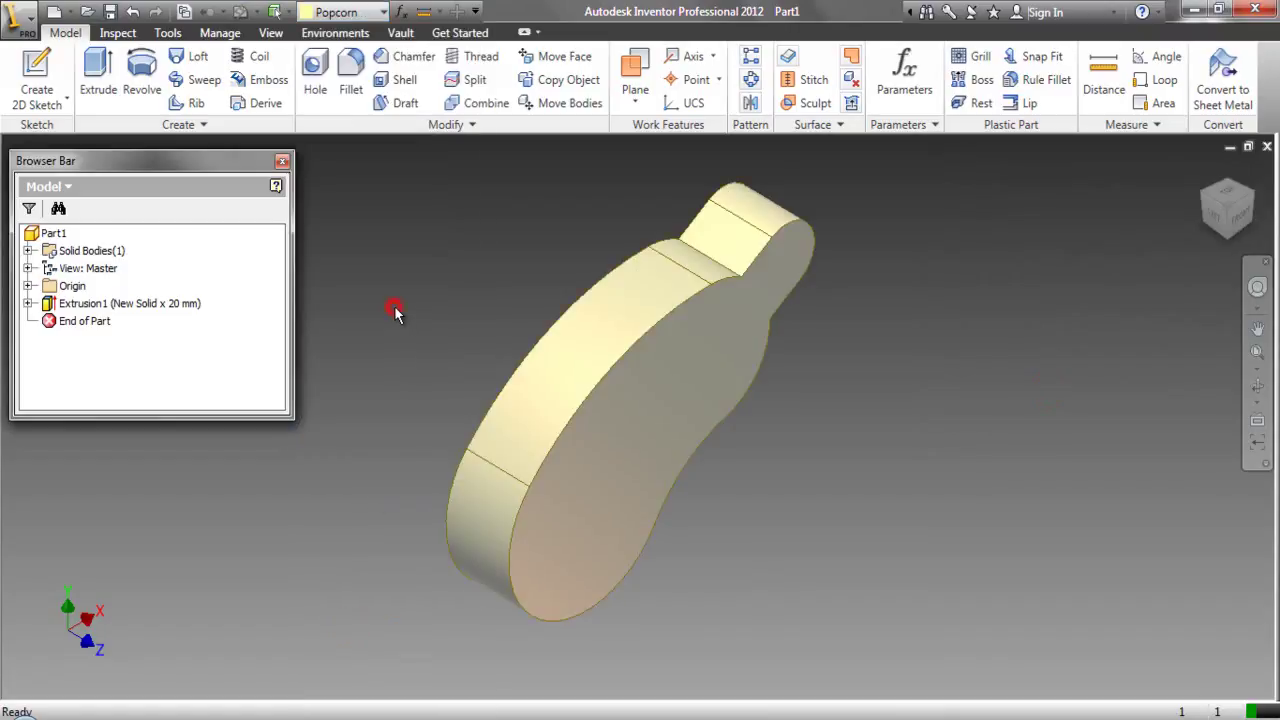
Save the part as Field Glass Fun in a new folder also named Field Glass Fun.
left_click(110, 11)
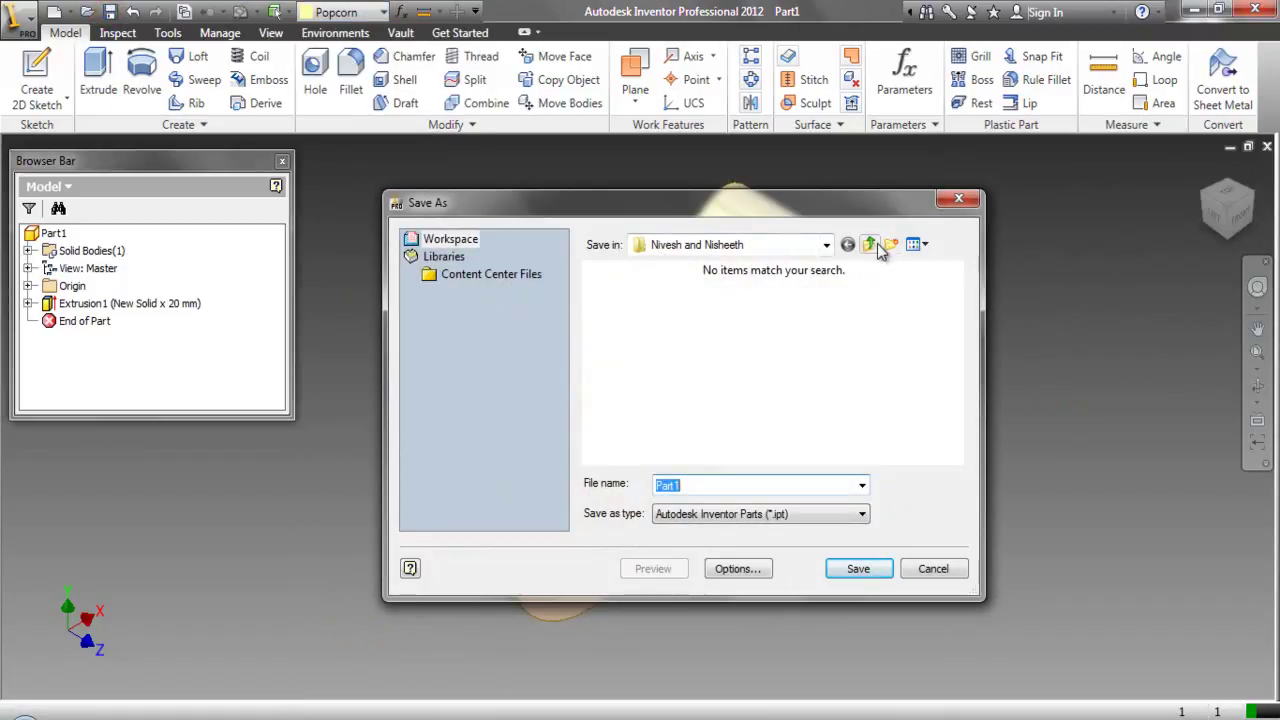
left_click(891, 245)
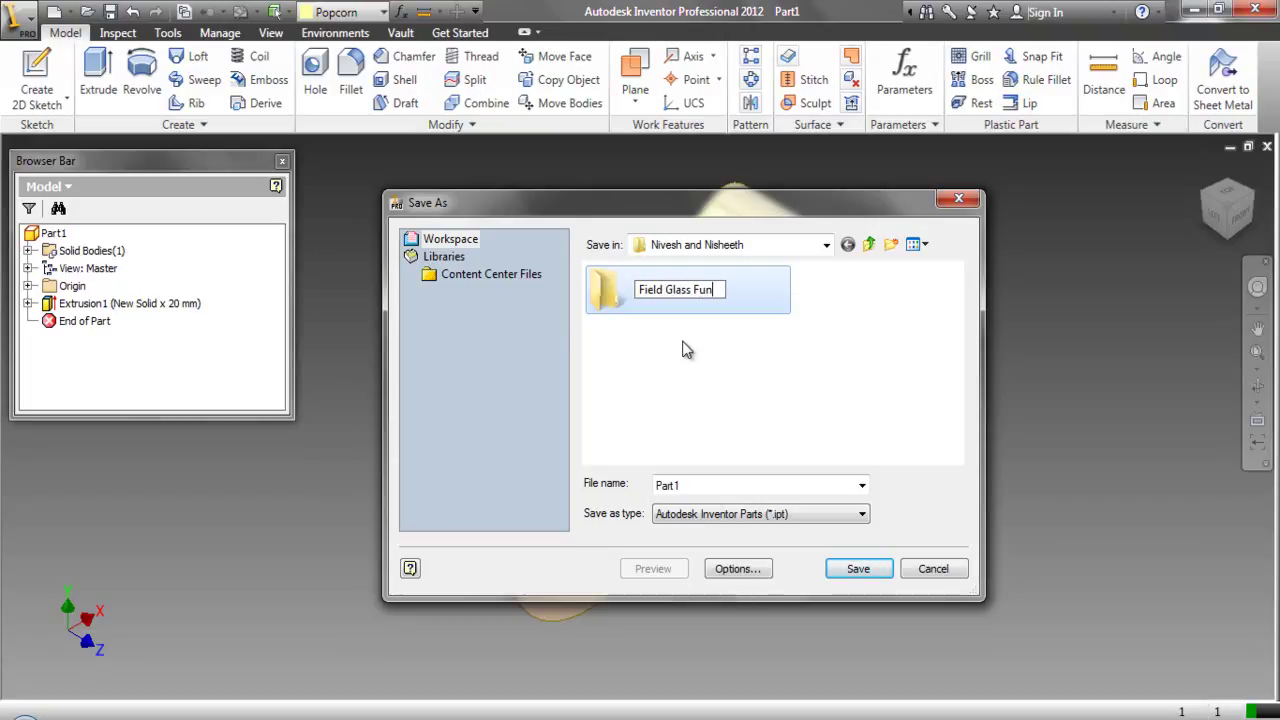
left_click(677, 380)
double_click(670, 290)
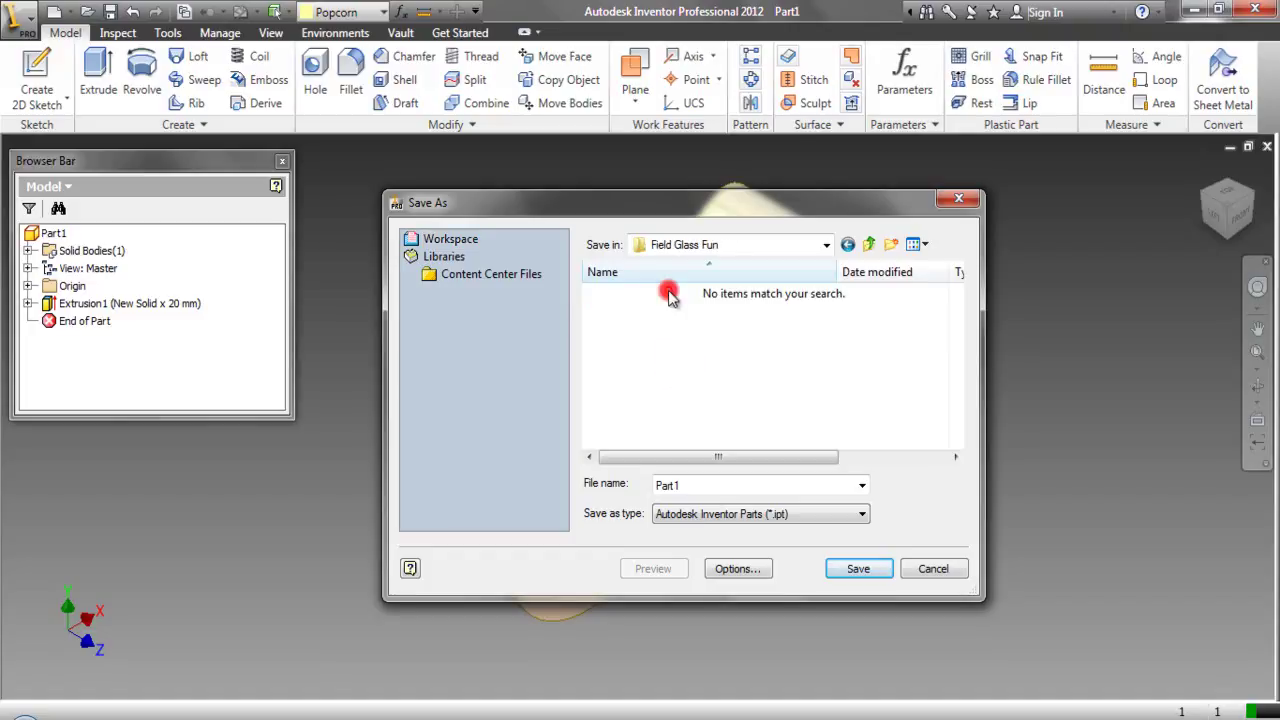
left_click(828, 570)
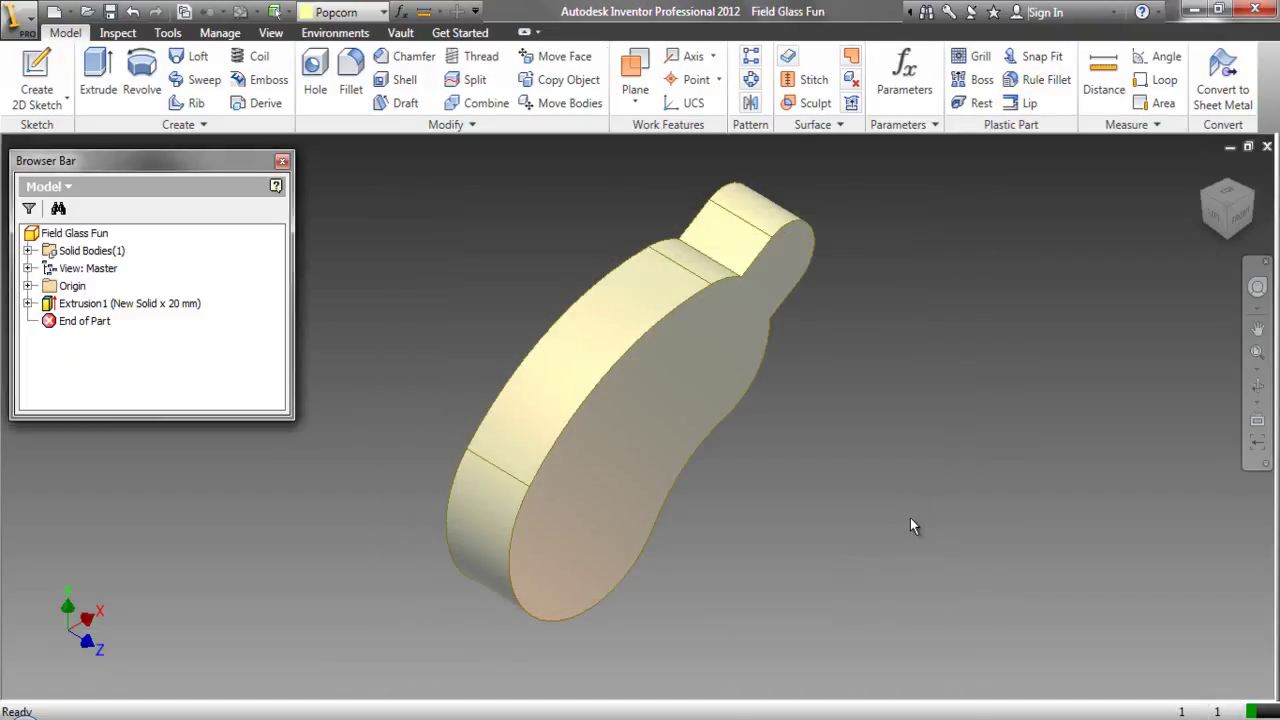
Make the sketch used by the first extrusion visible again.
left_click(29, 304)
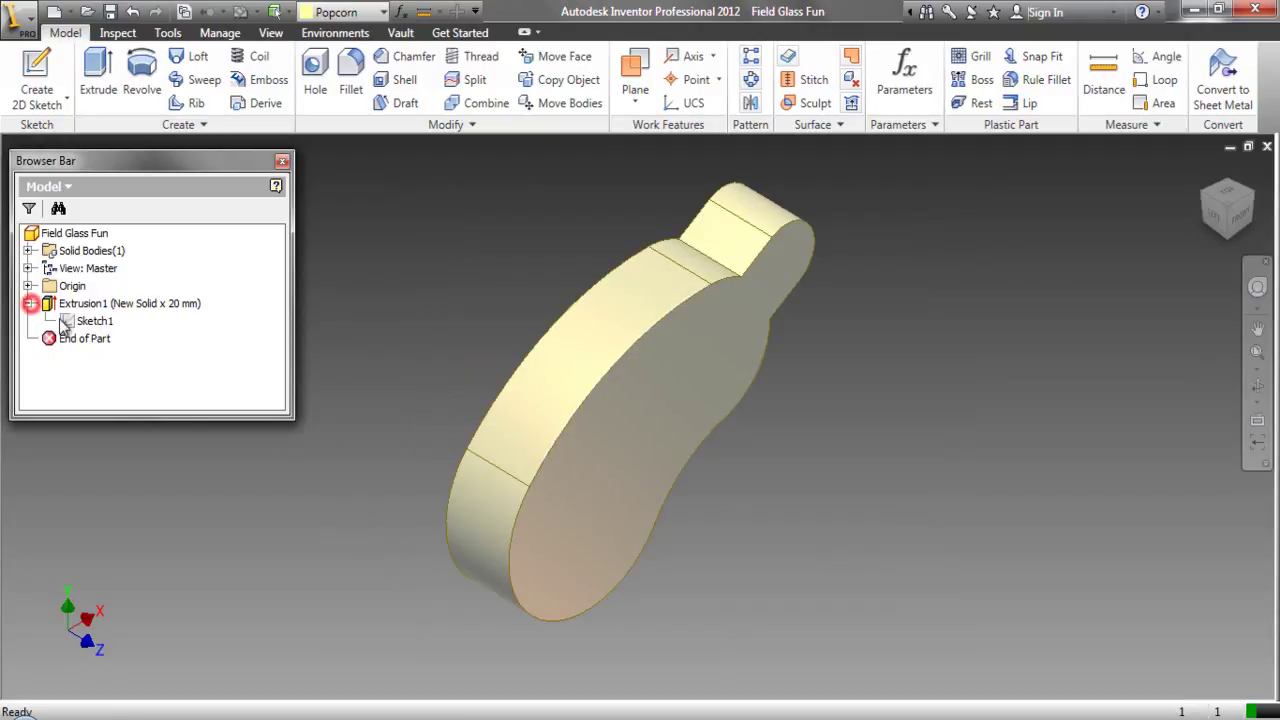
left_click(72, 322)
right_click(72, 330)
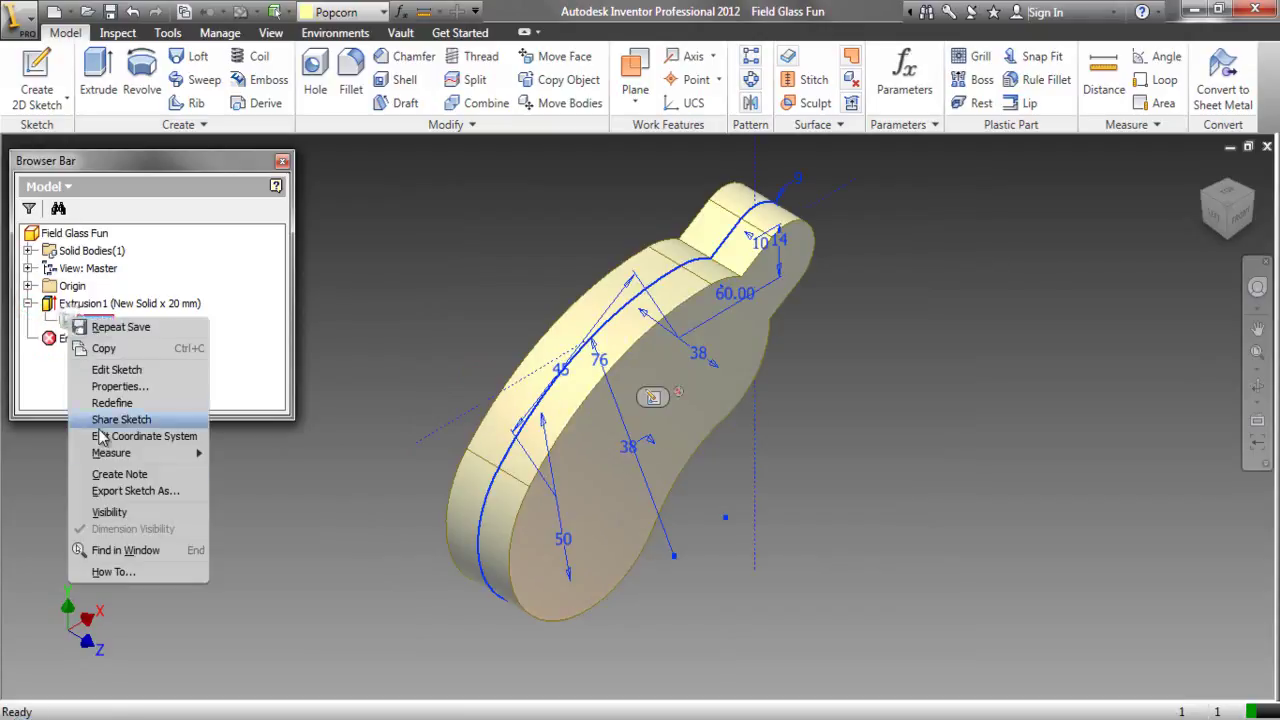
left_click(101, 515)
Extrude the 50 mm circle by 76 mm with a 6-degree taper, joined to the existing solid.
left_click(97, 82)
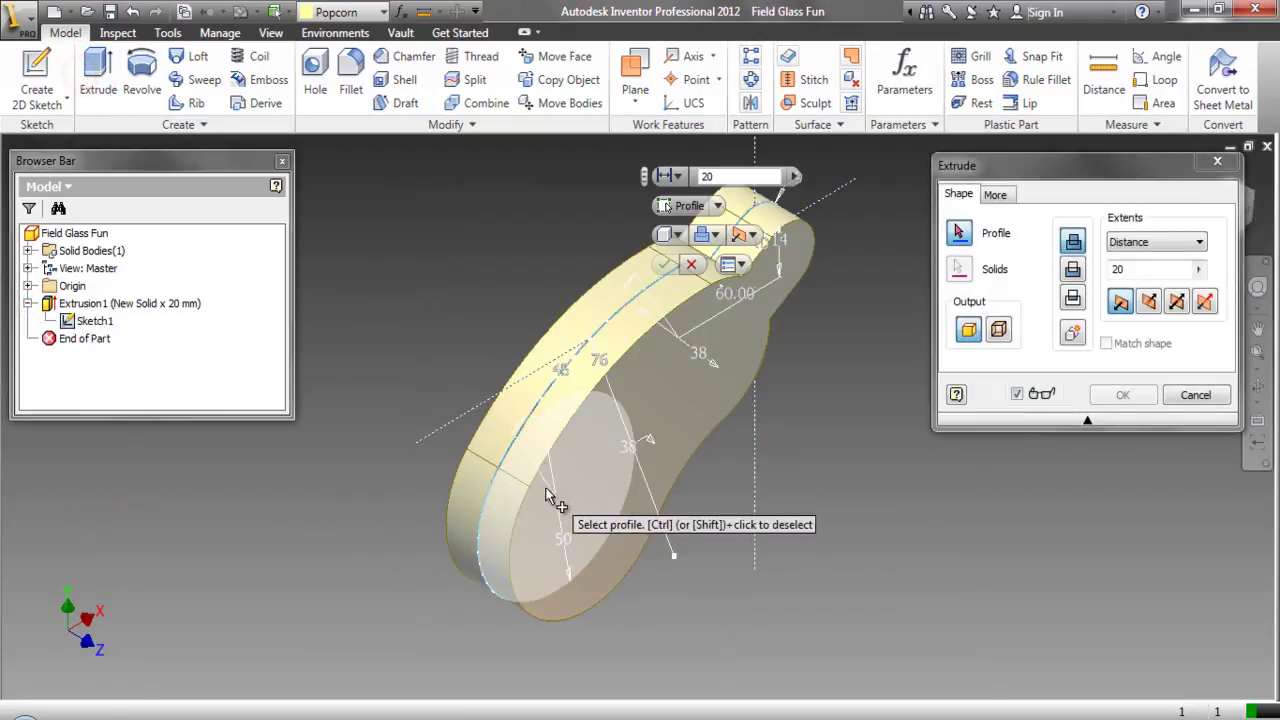
left_click(552, 488)
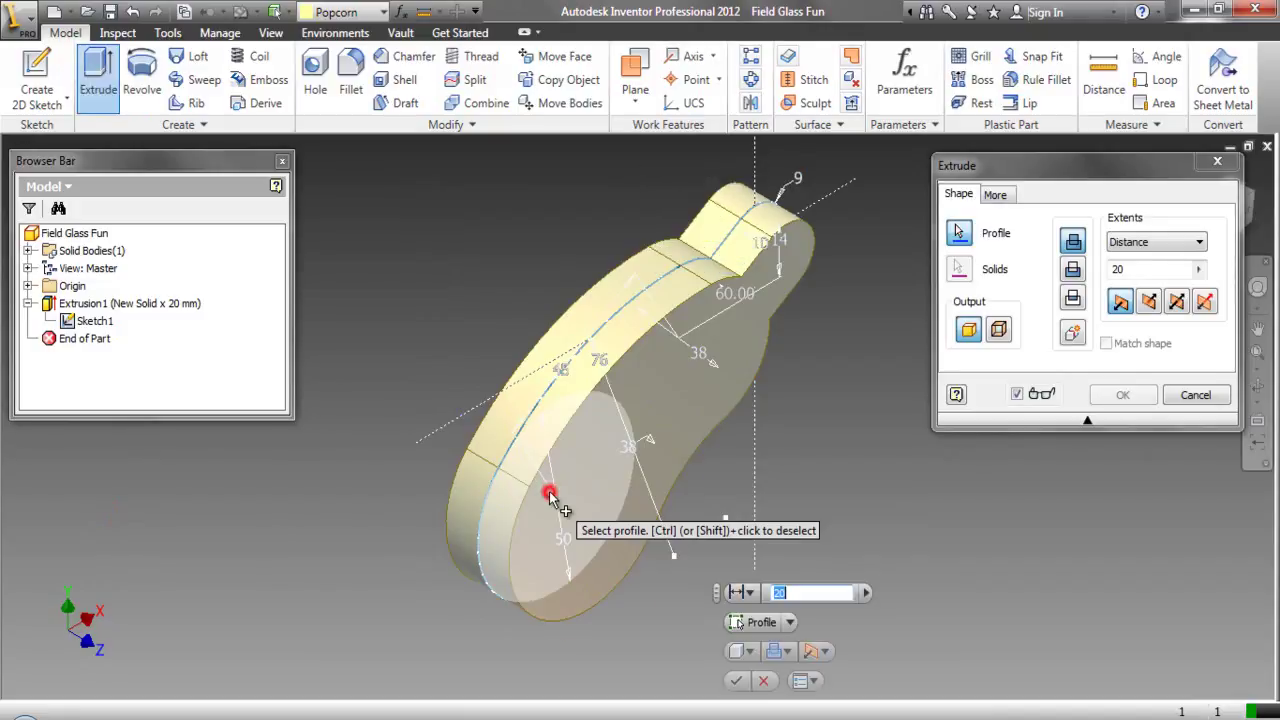
left_click(1120, 270)
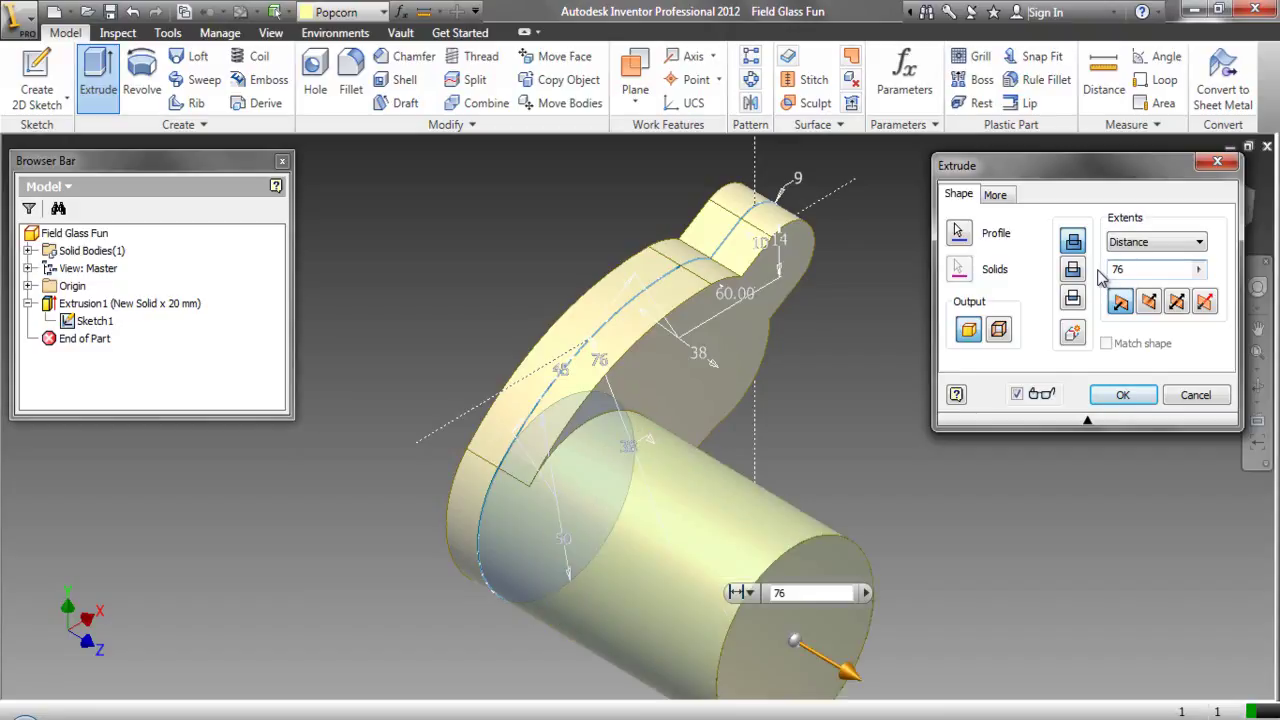
left_click(996, 194)
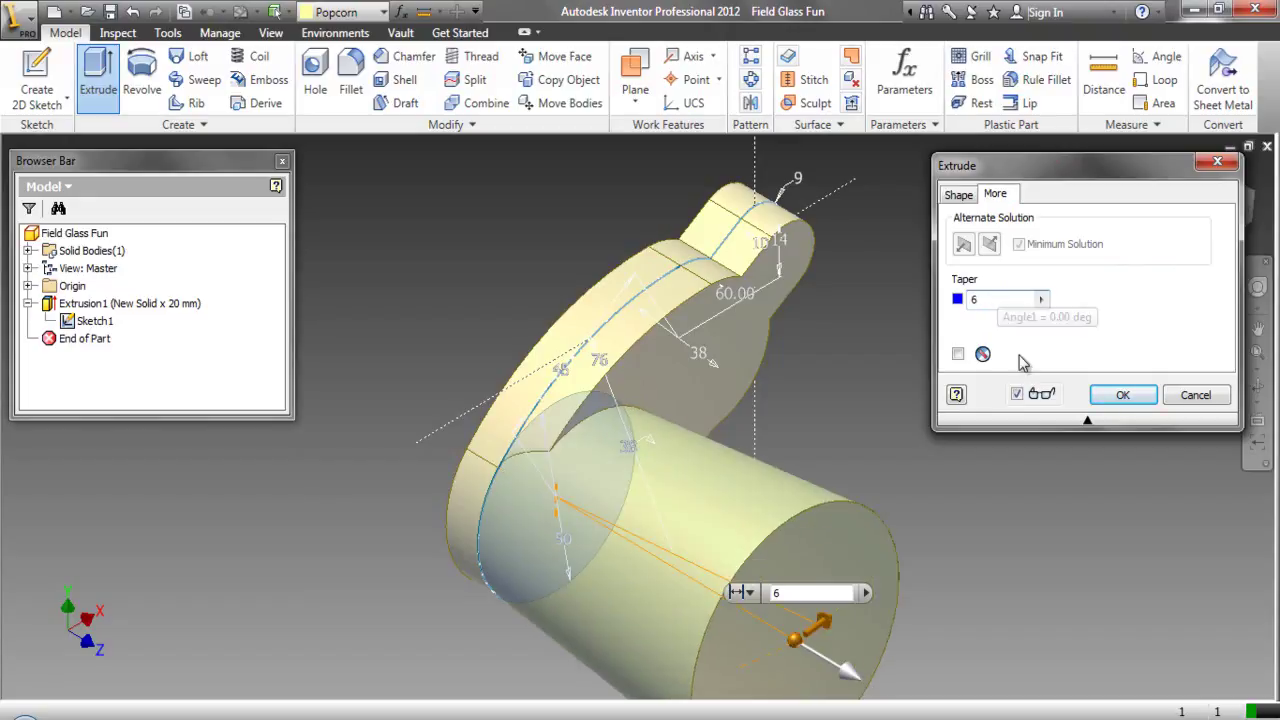
left_click(1125, 395)
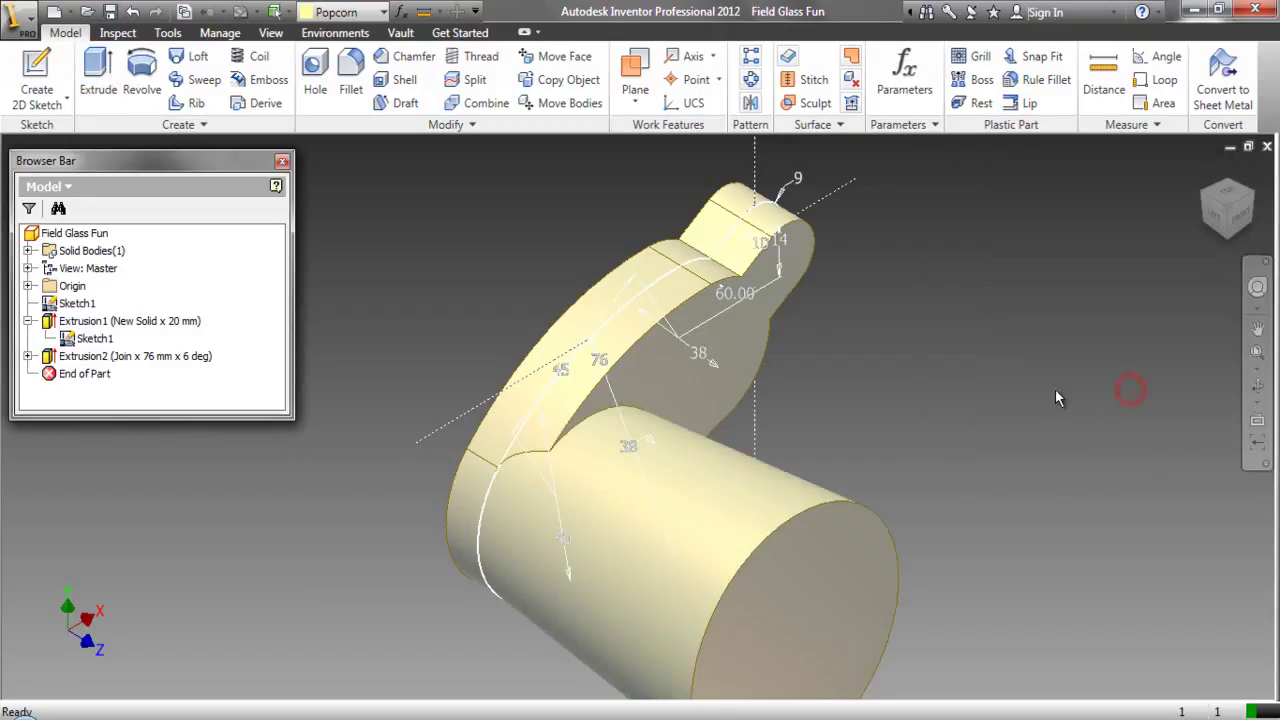
Hide the shared sketch that the extrusions are built from.
right_click(52, 300)
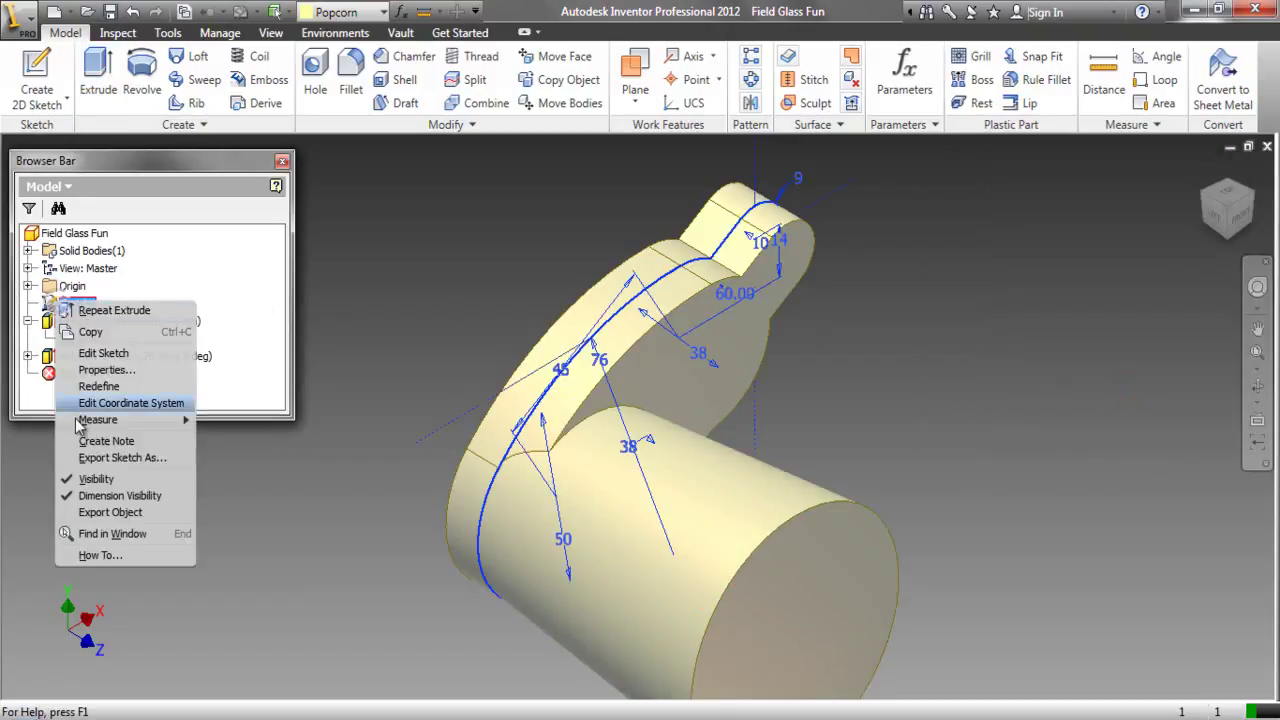
left_click(82, 480)
Start a hole on the flat end face of the tapered barrel, placed concentric with its circular edge.
left_click(1258, 386)
left_click_drag(696, 440, 531, 409)
right_click(527, 408)
left_click(583, 474)
right_click(712, 366)
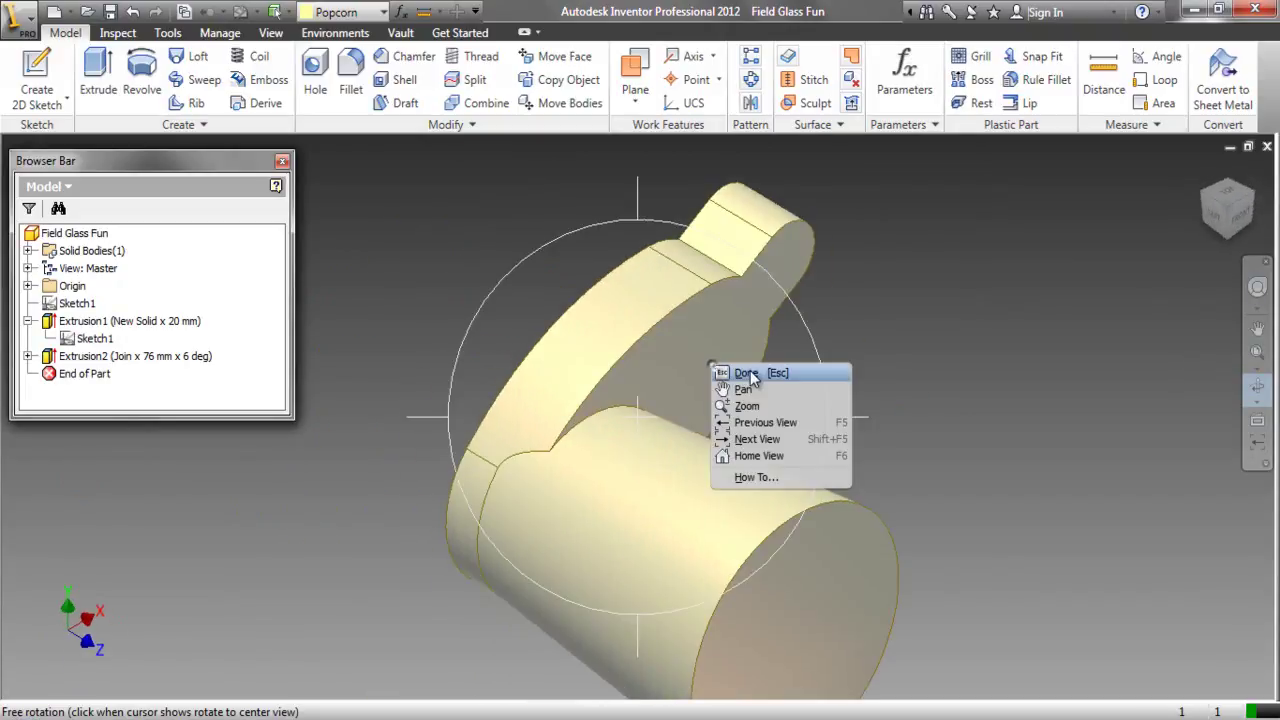
left_click(749, 370)
left_click(1257, 351)
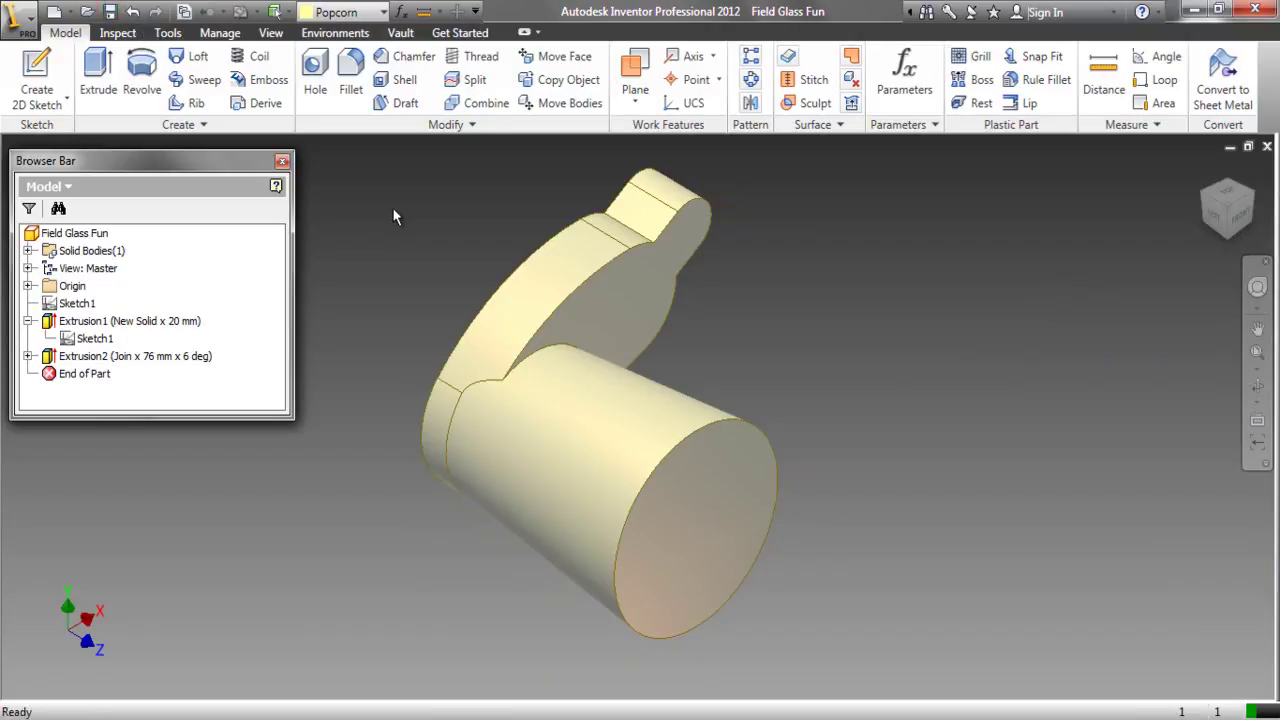
right_click(513, 251)
left_click(836, 435)
left_click(727, 520)
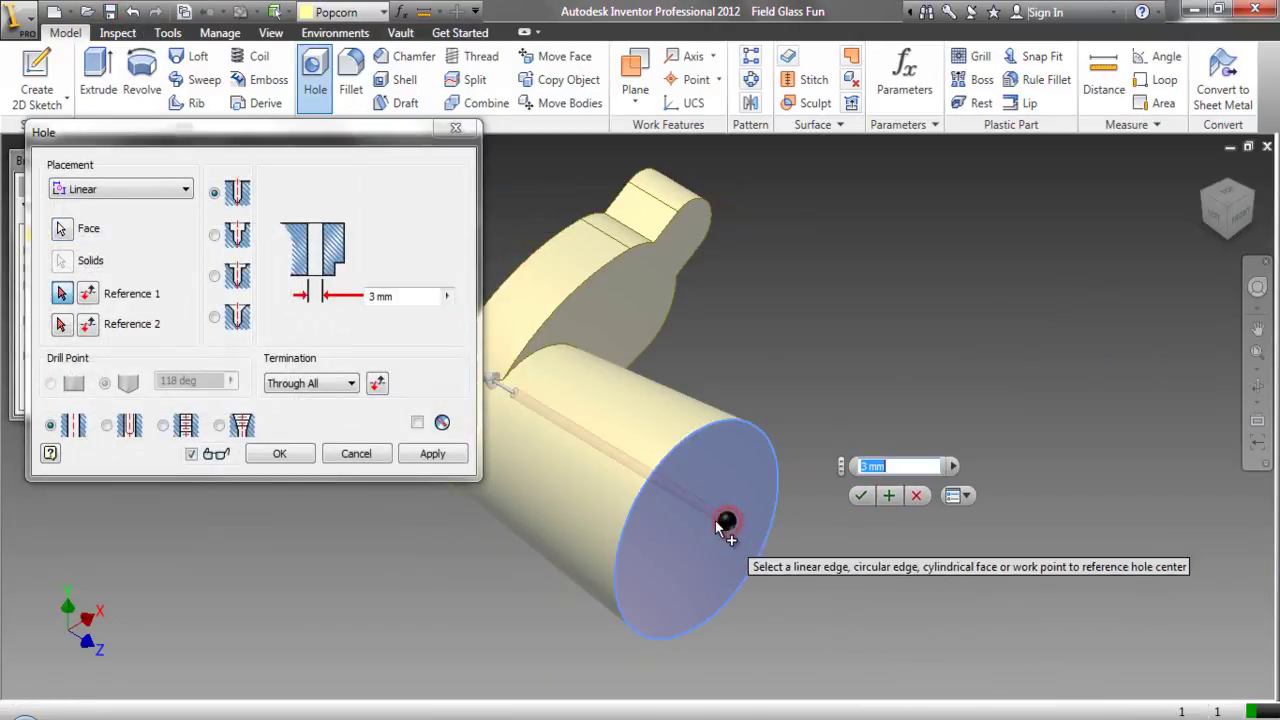
left_click(696, 433)
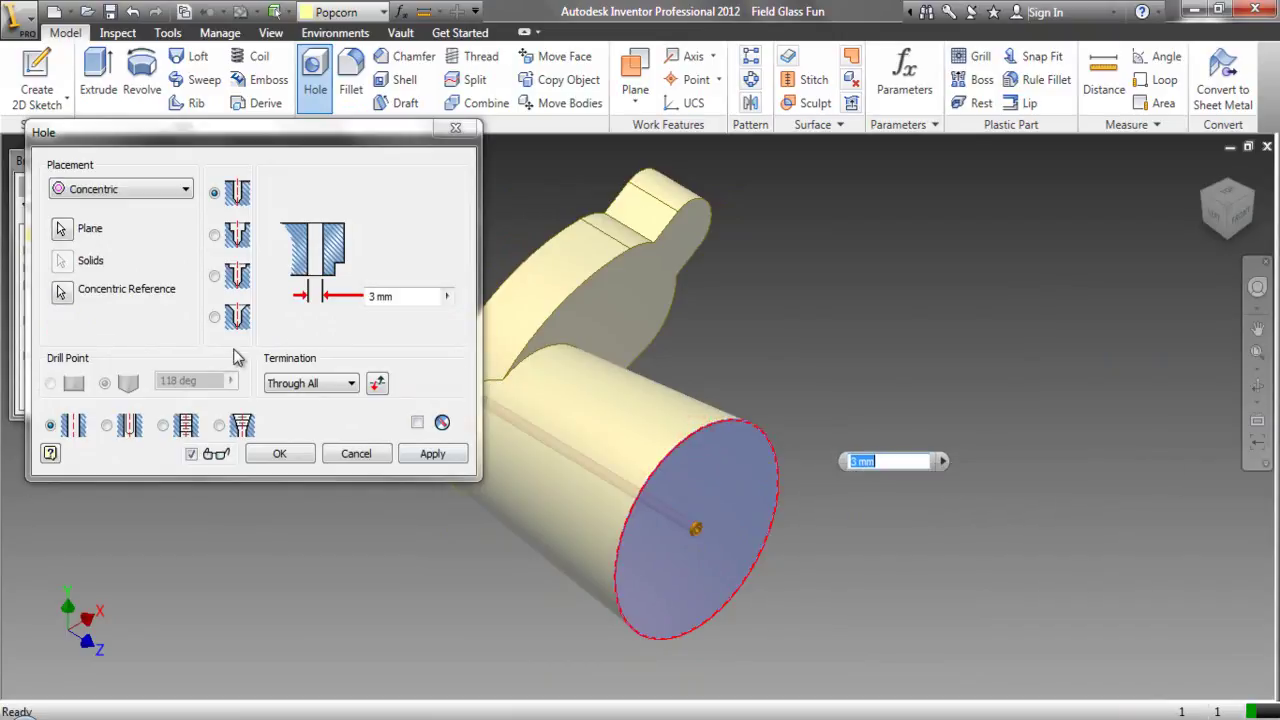
Create the hole with distance termination, 60 mm diameter, 6 mm depth and a flat bottom.
left_click(345, 386)
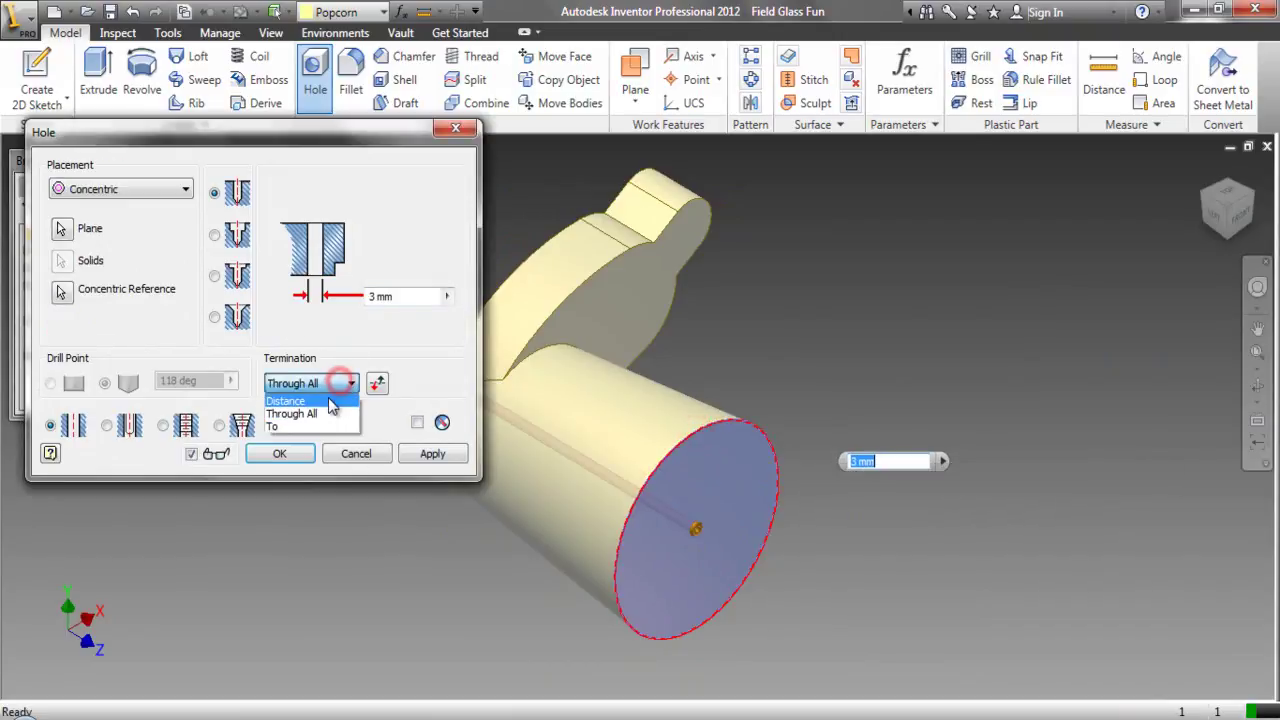
left_click(330, 399)
left_click(371, 250)
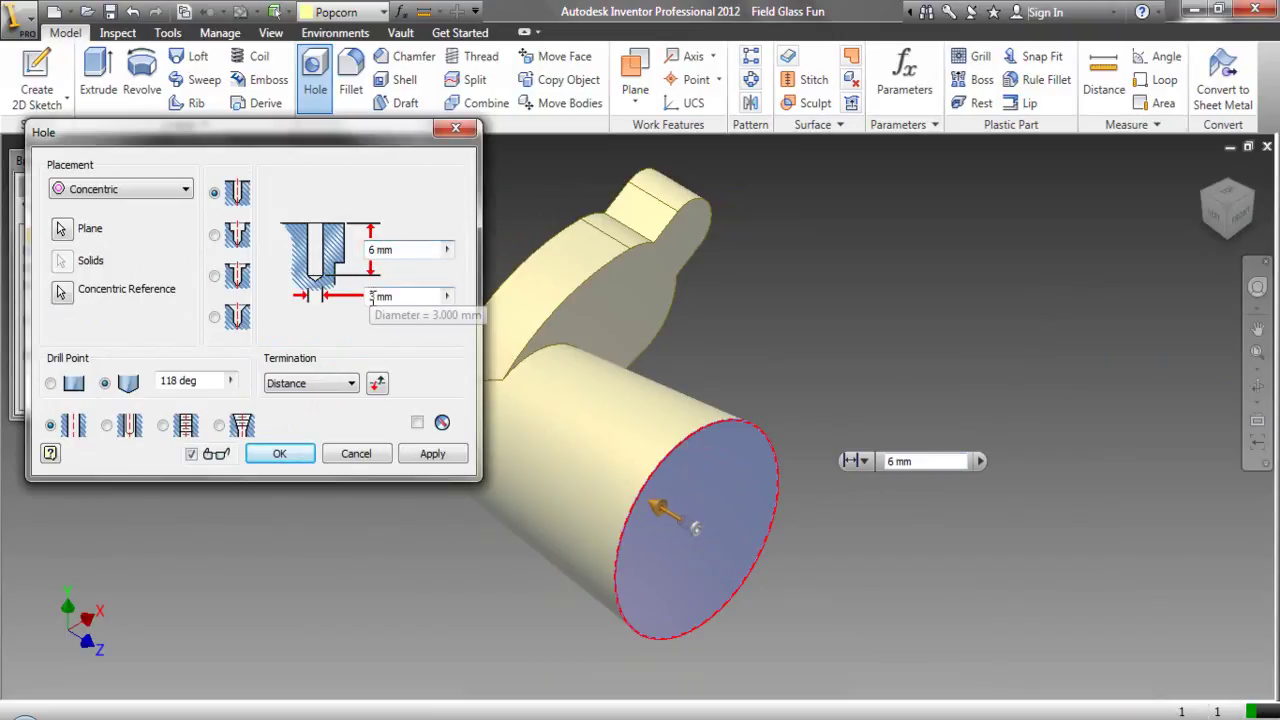
left_click(369, 298)
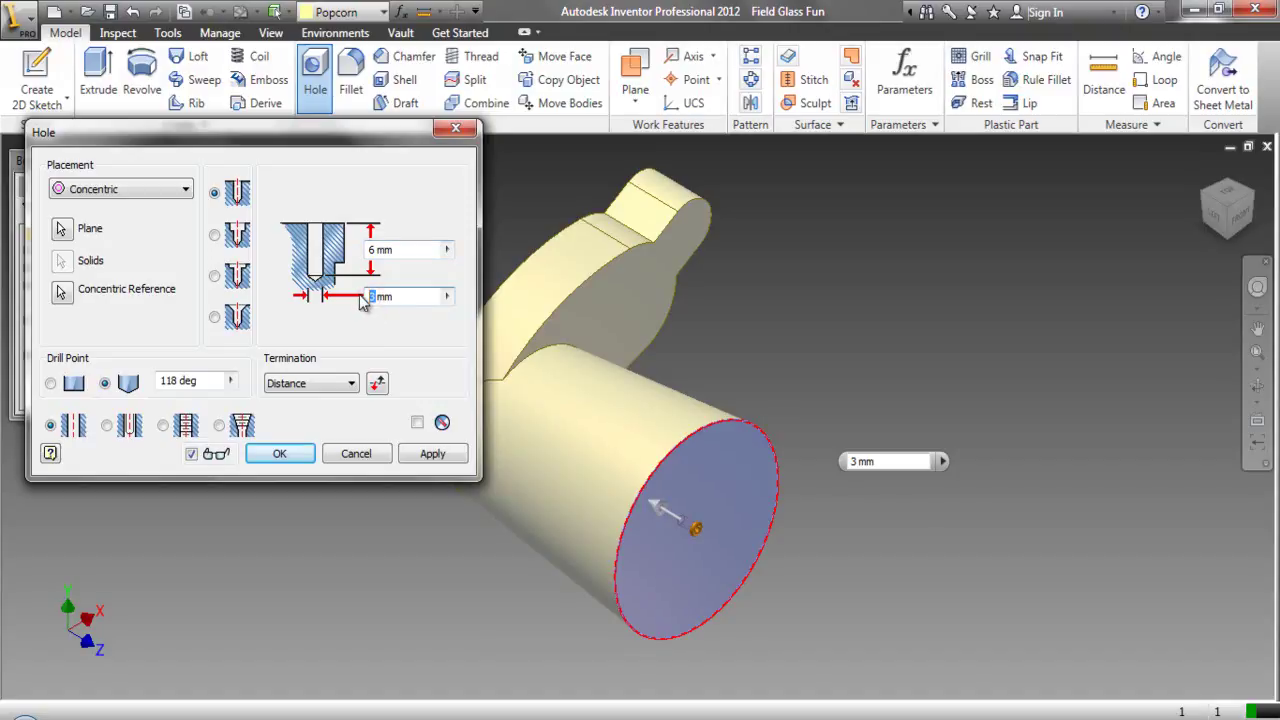
type("60")
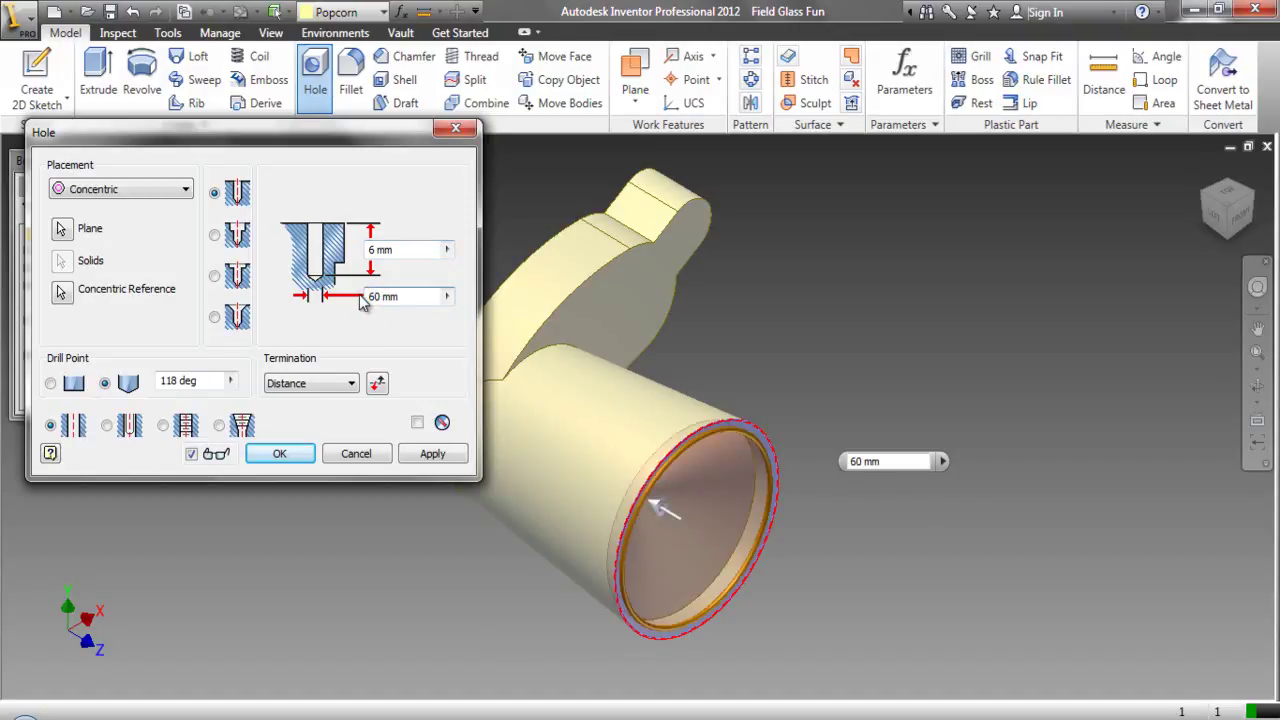
left_click(50, 384)
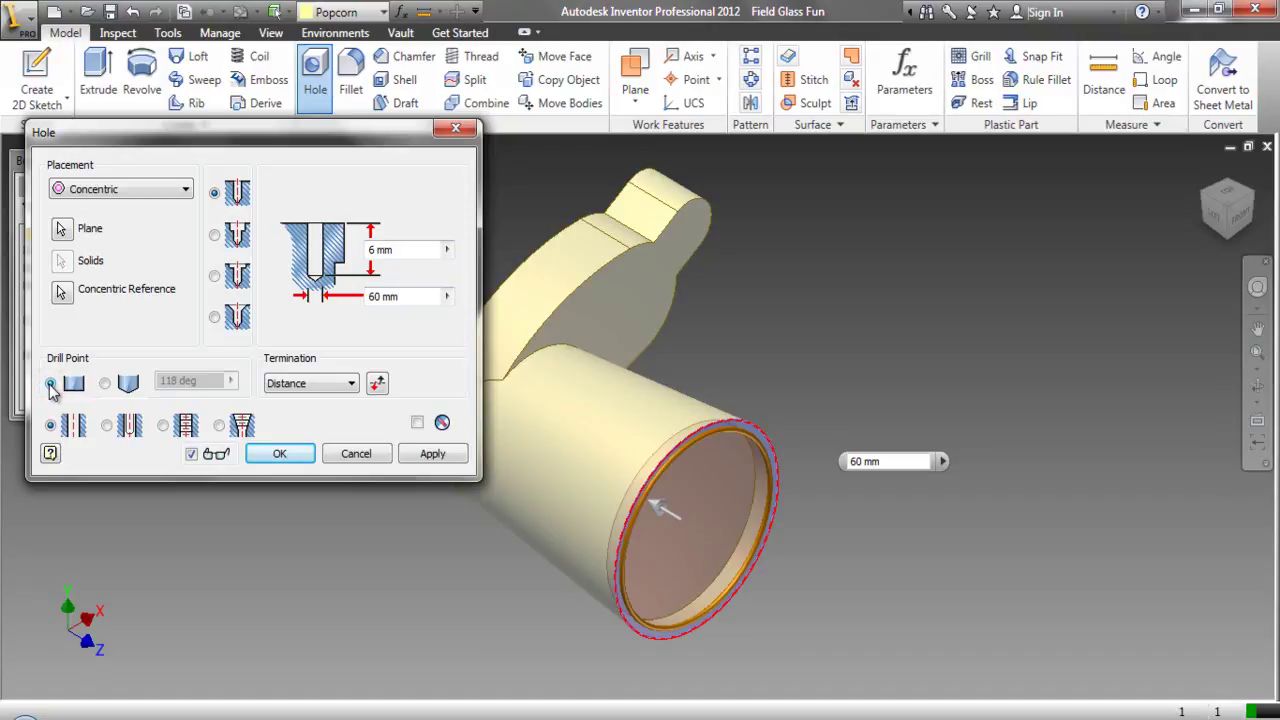
left_click(300, 454)
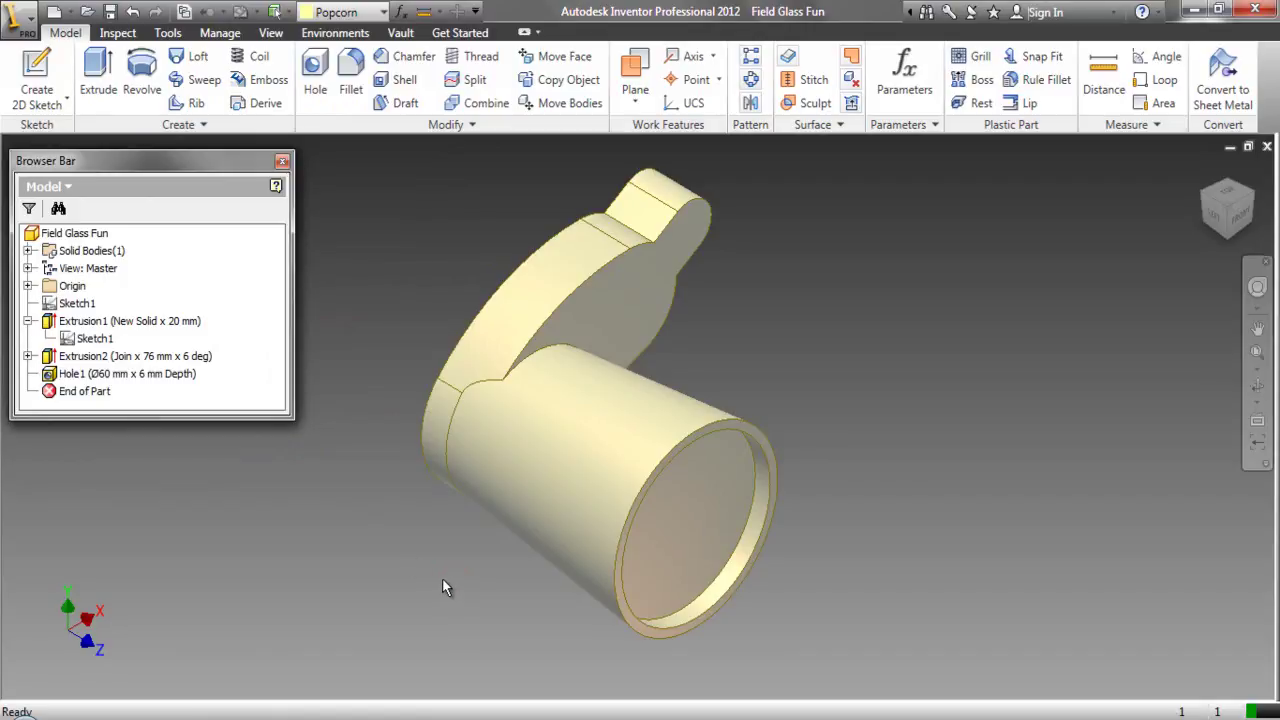
Turn the visibility of the first extrusion's sketch back on.
left_click(92, 339)
right_click(92, 339)
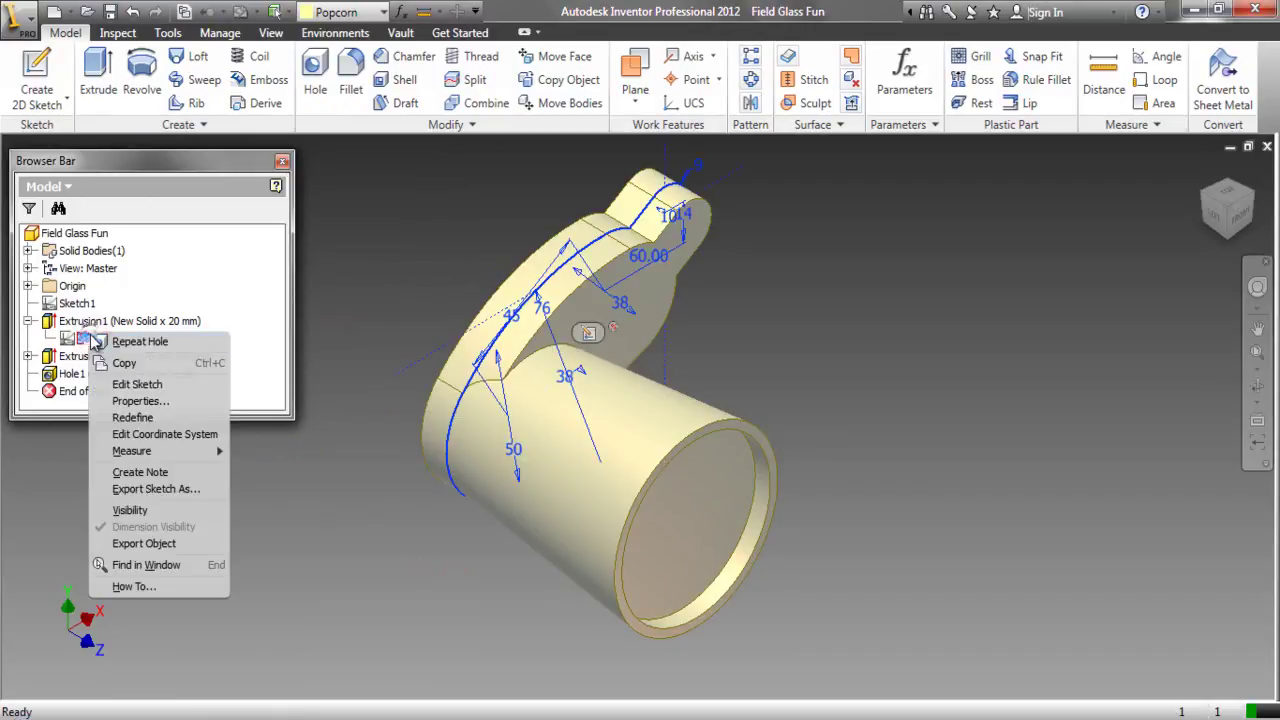